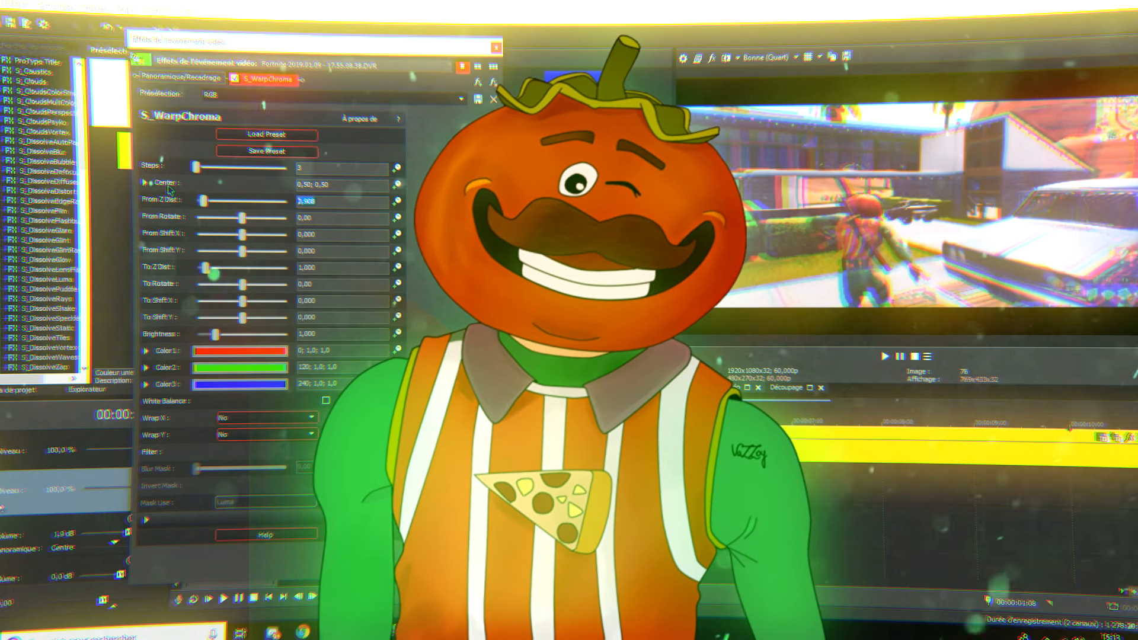
drag(349, 50, 298, 35)
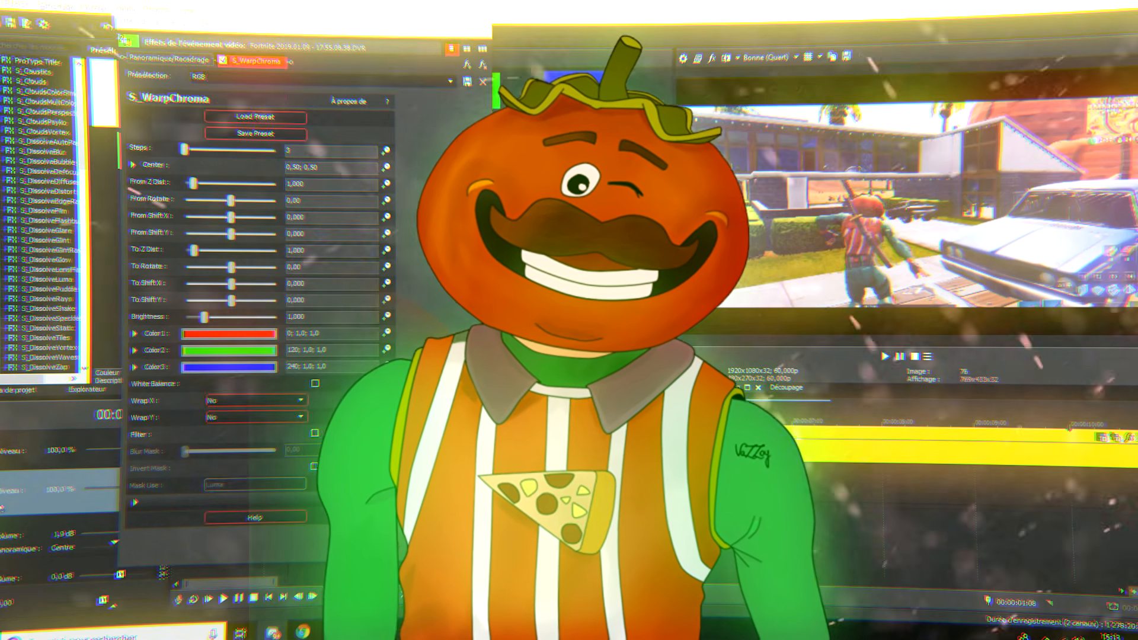
drag(309, 33, 341, 39)
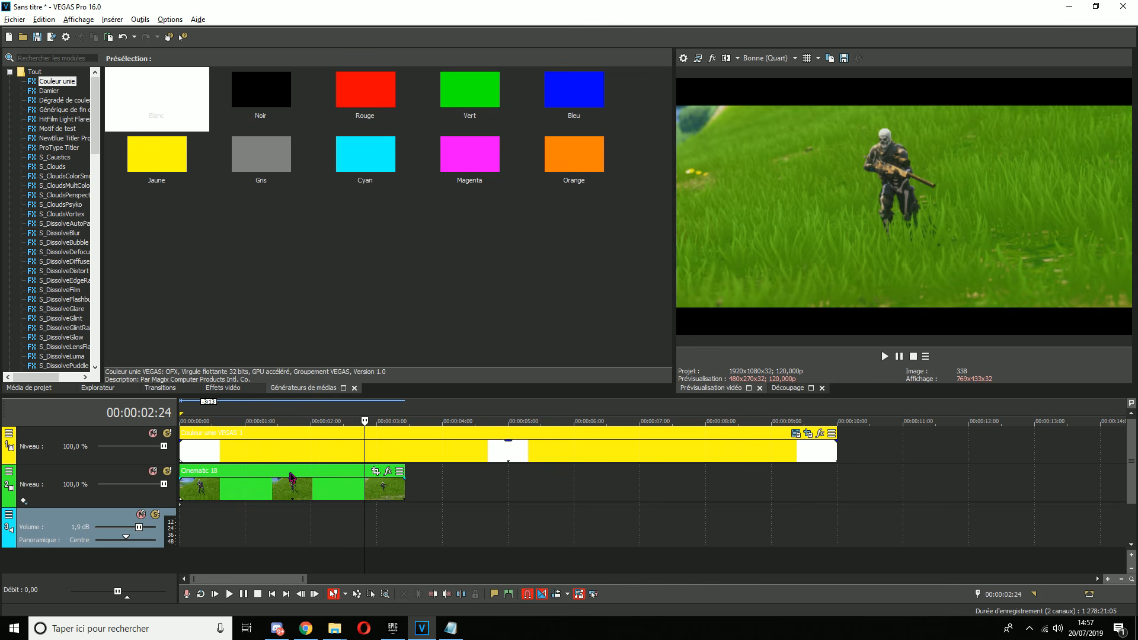
Add the S_RackDefocus effect to the Cinematic 18 clip.
drag(294, 482, 219, 486)
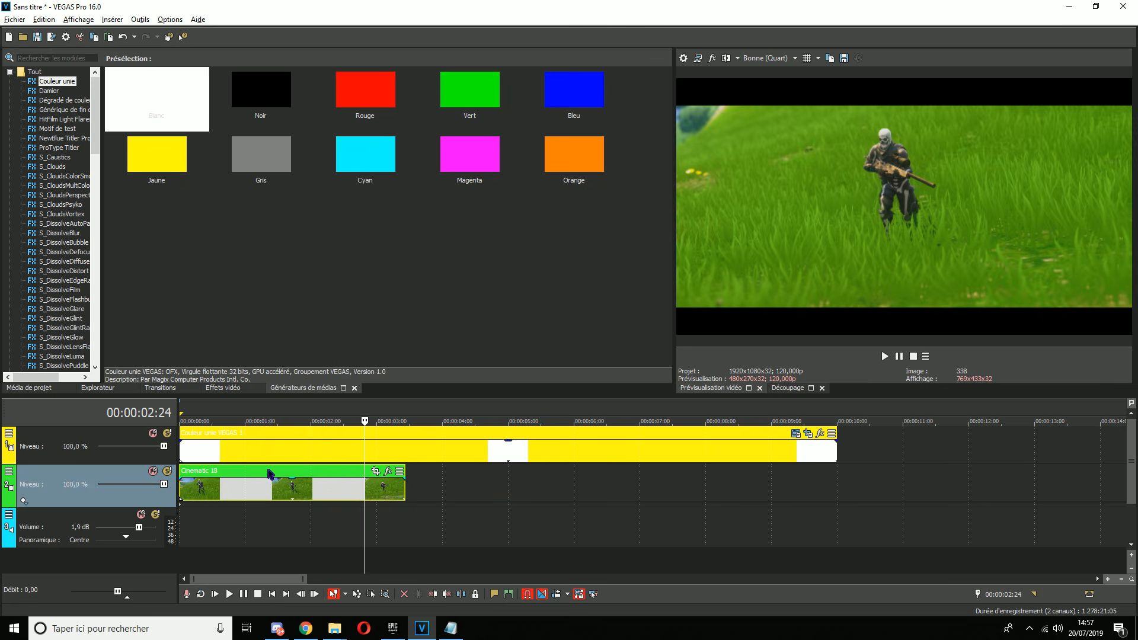
click(382, 472)
click(388, 472)
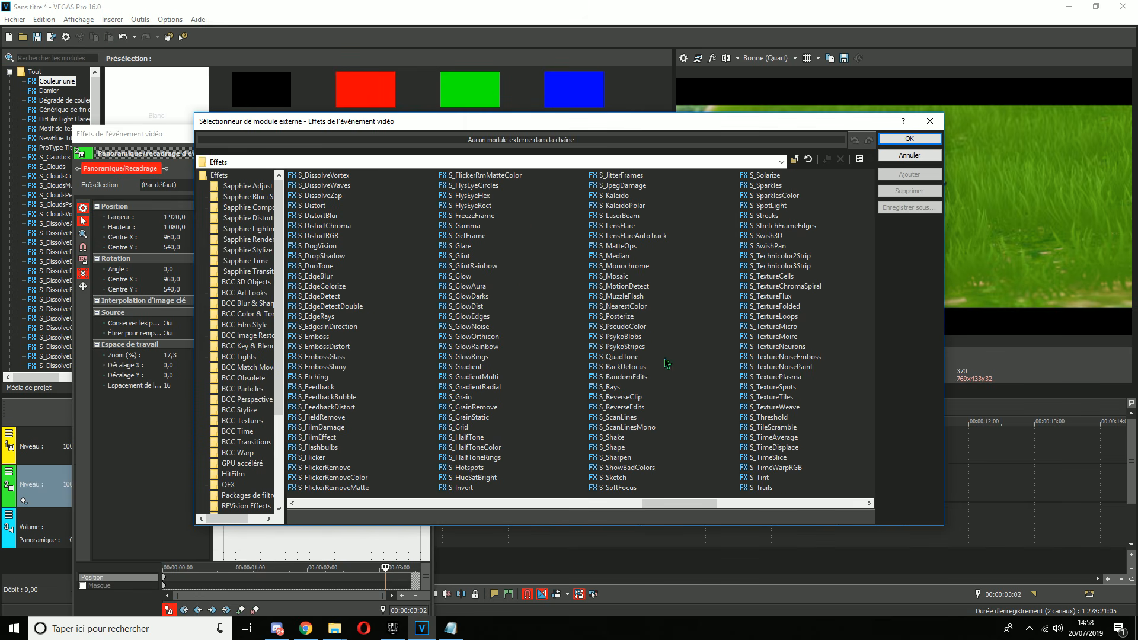
click(634, 367)
click(910, 174)
click(910, 140)
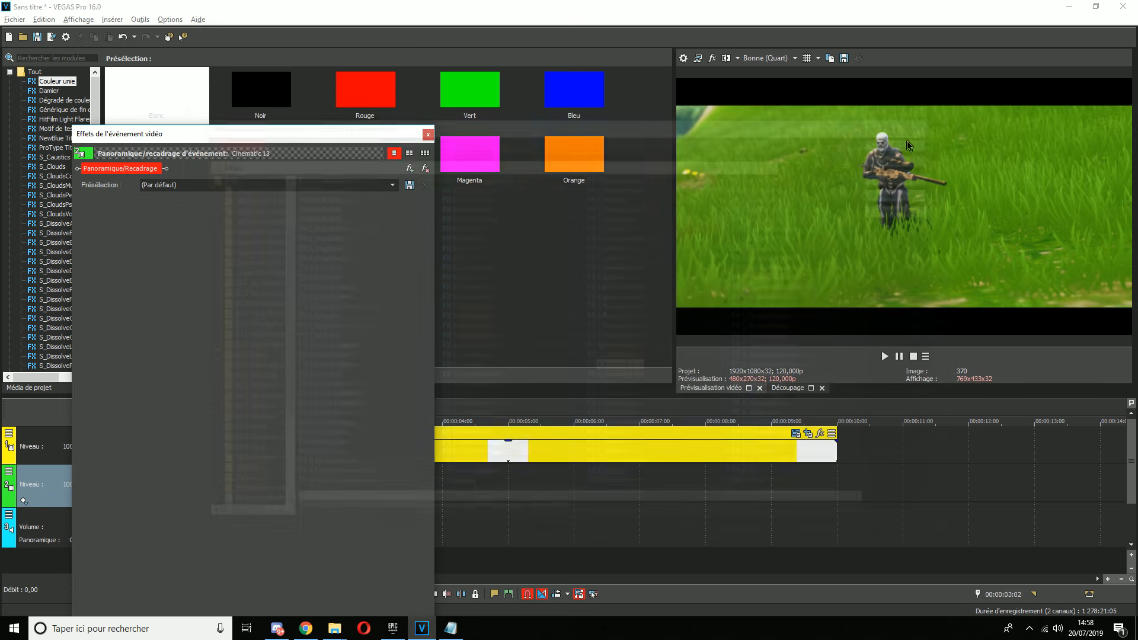
drag(367, 138, 468, 99)
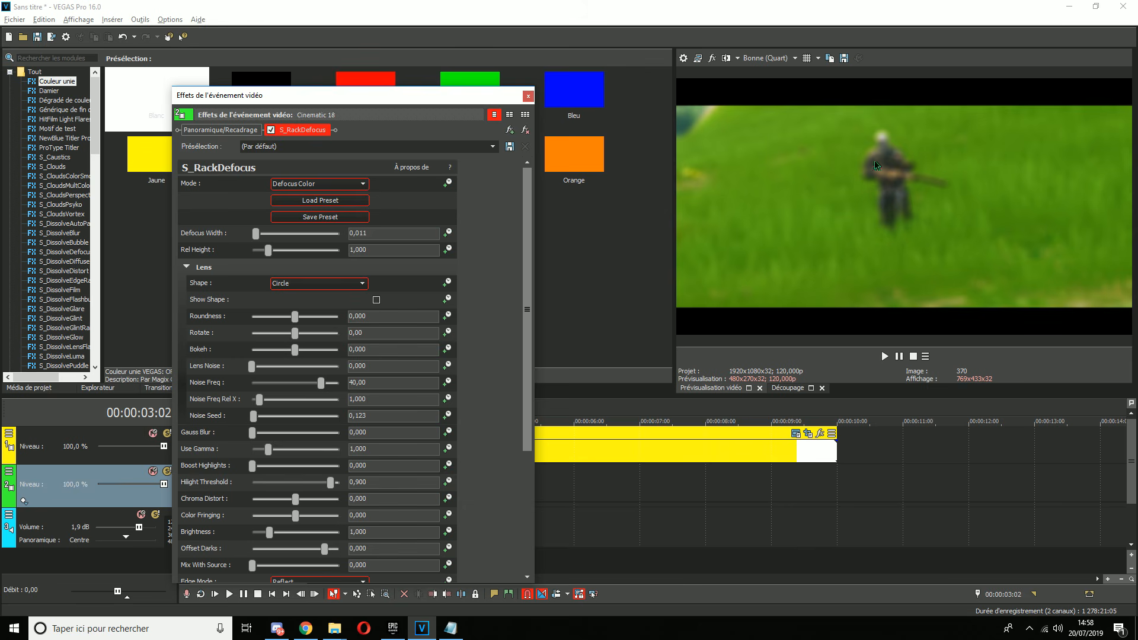
Apply the BOKEH 2 preset to the S_RackDefocus effect and enlarge the effect window to show all its parameters.
click(492, 147)
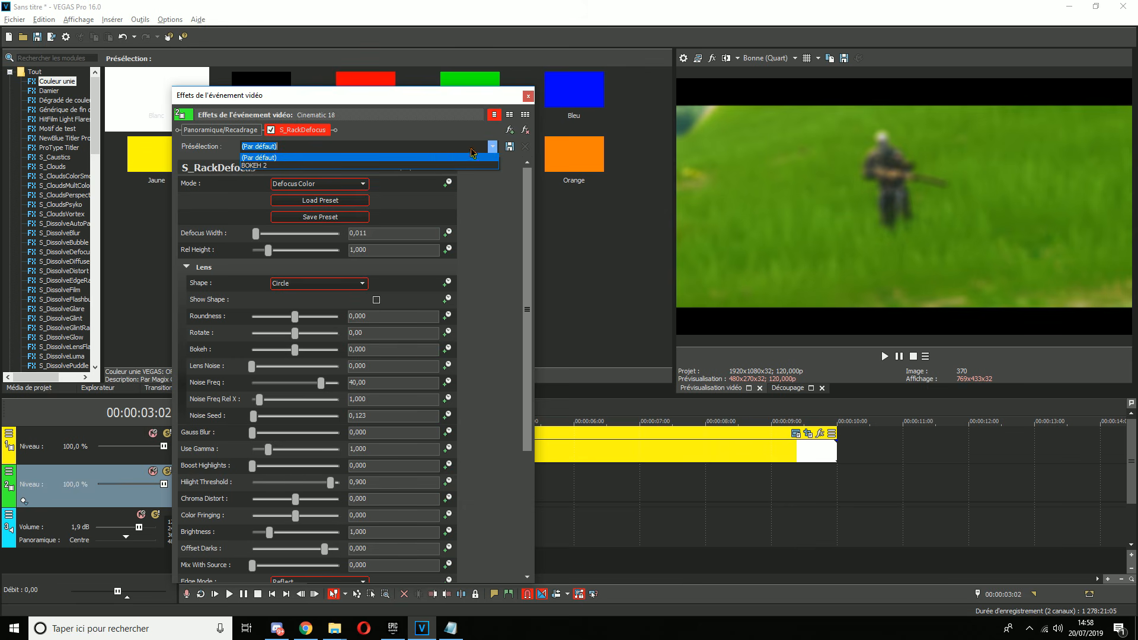
click(422, 168)
drag(418, 97, 399, 46)
drag(406, 536, 403, 619)
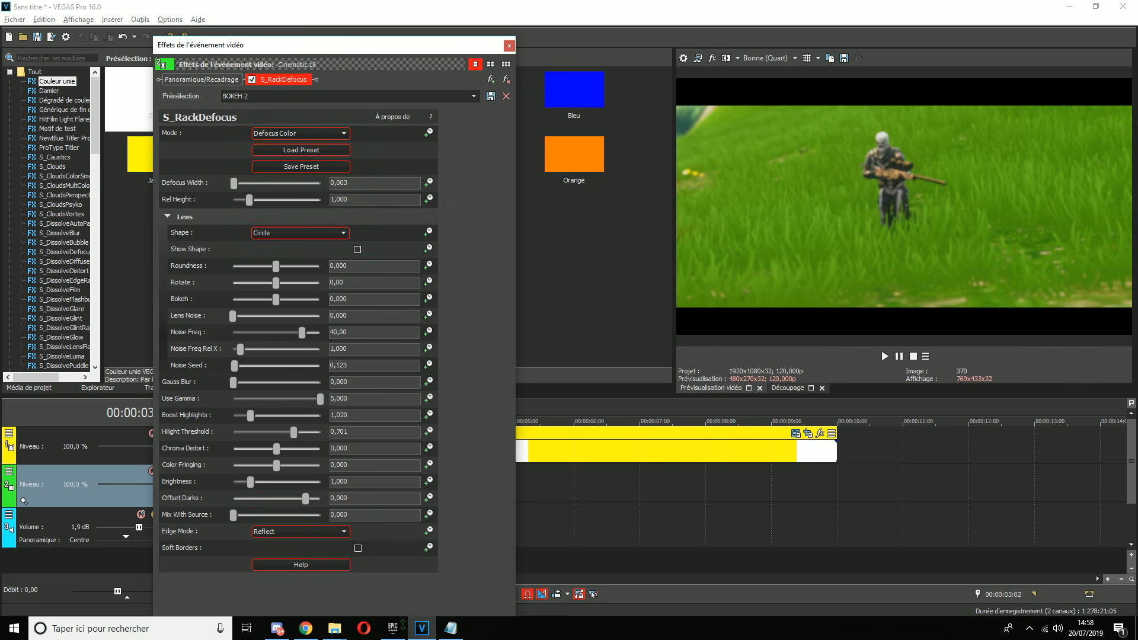
drag(357, 46, 419, 24)
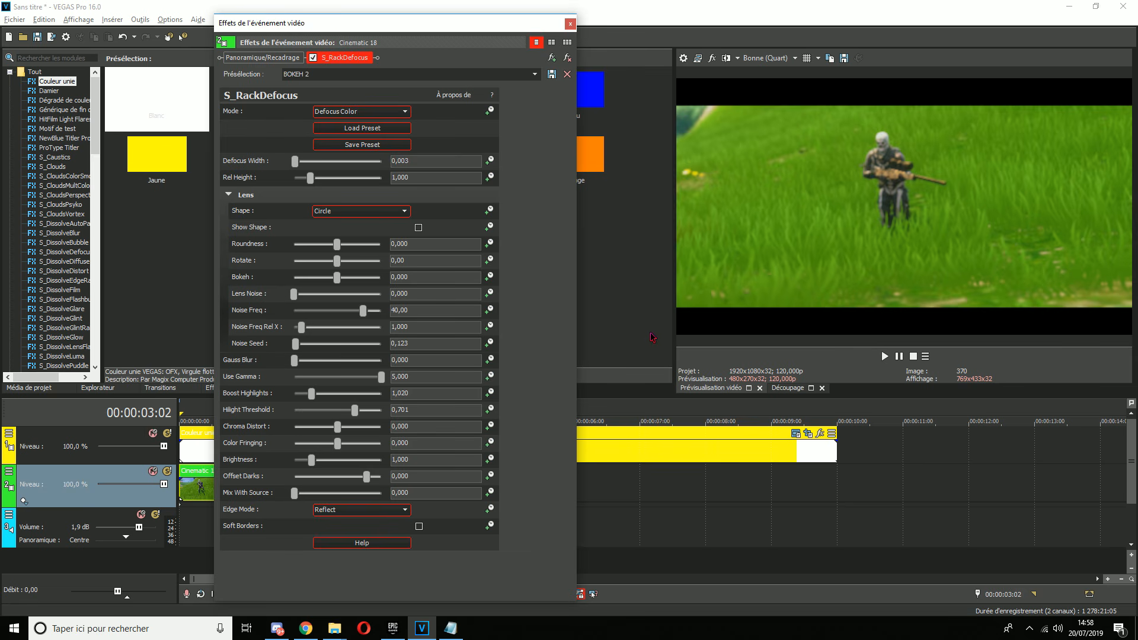
drag(432, 22, 722, 67)
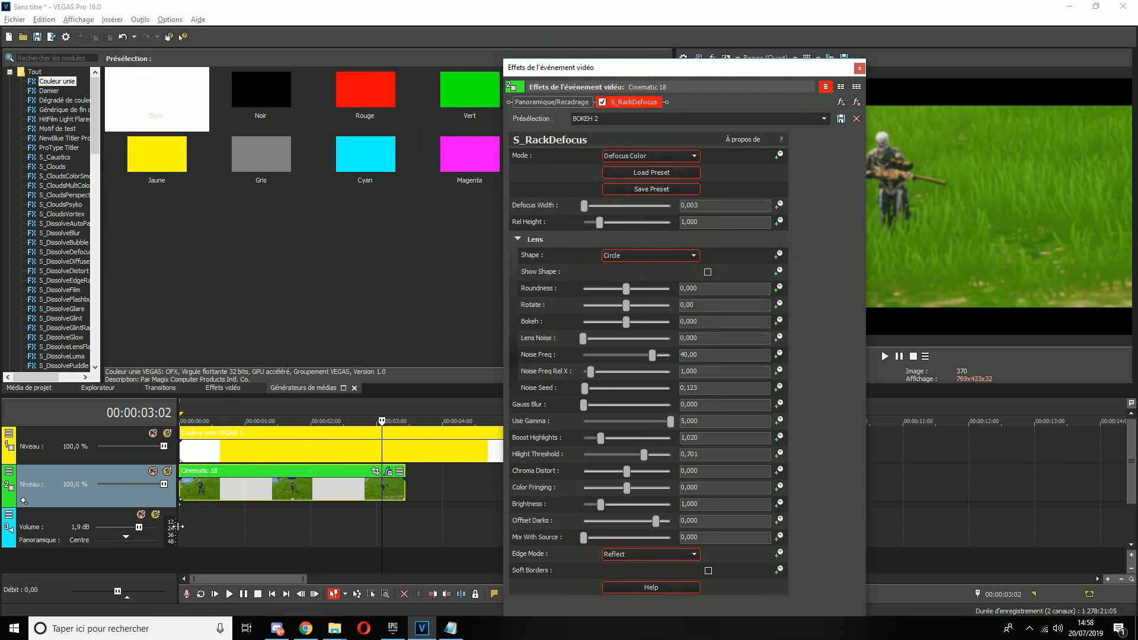
Animate Defocus Width in S_RackDefocus, with a starting keyframe of 0,010 at the beginning of the clip.
click(182, 527)
drag(563, 67, 333, 40)
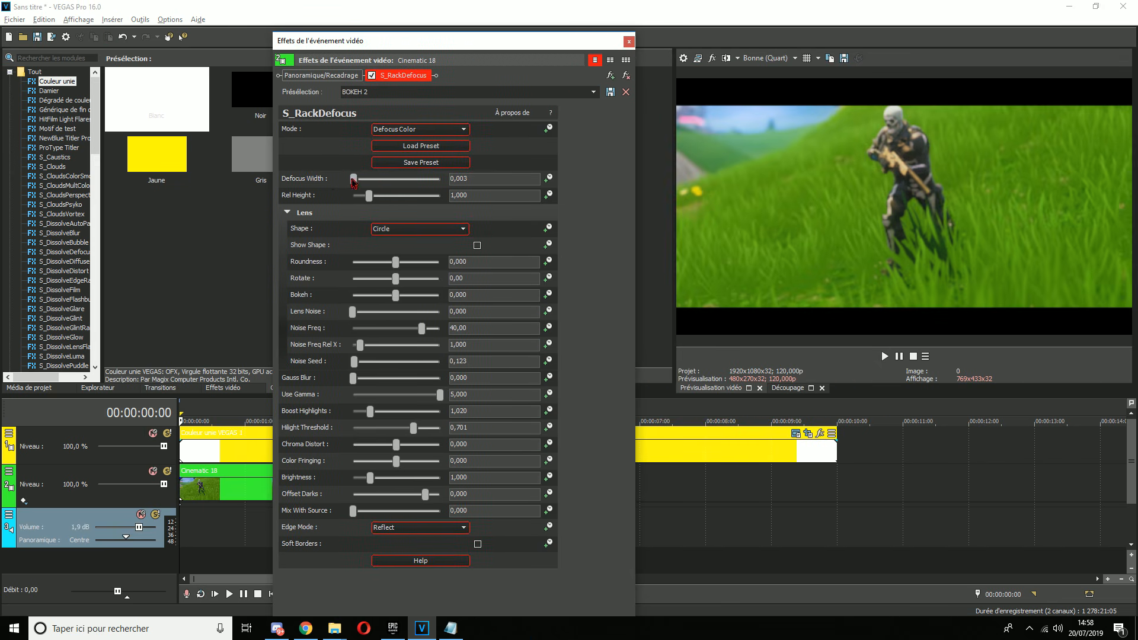
click(549, 179)
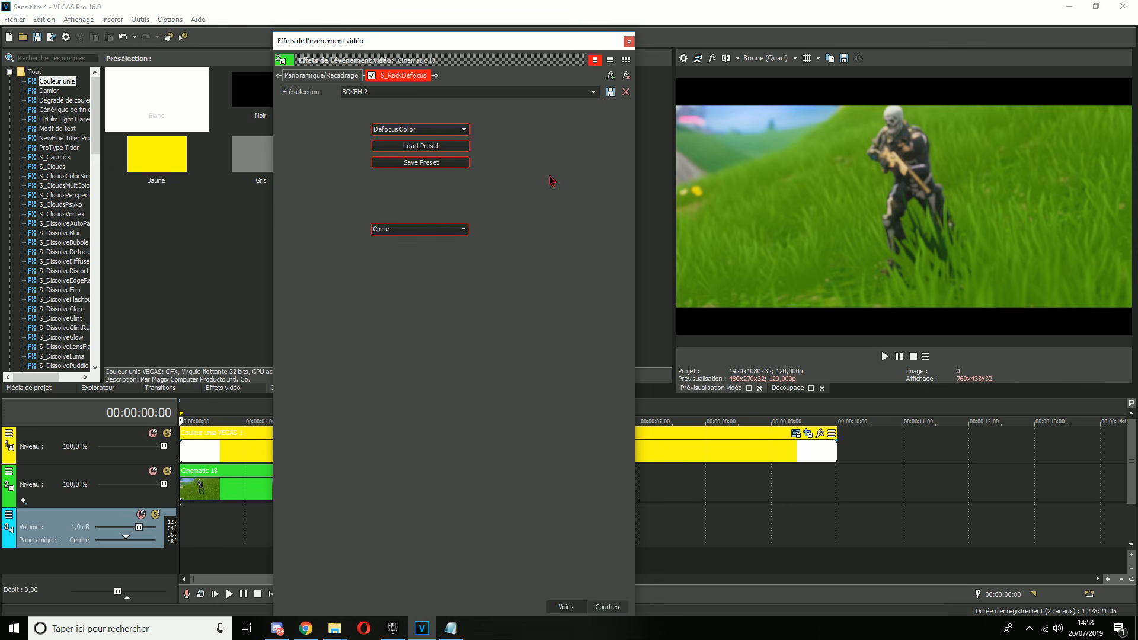
drag(477, 32, 454, 51)
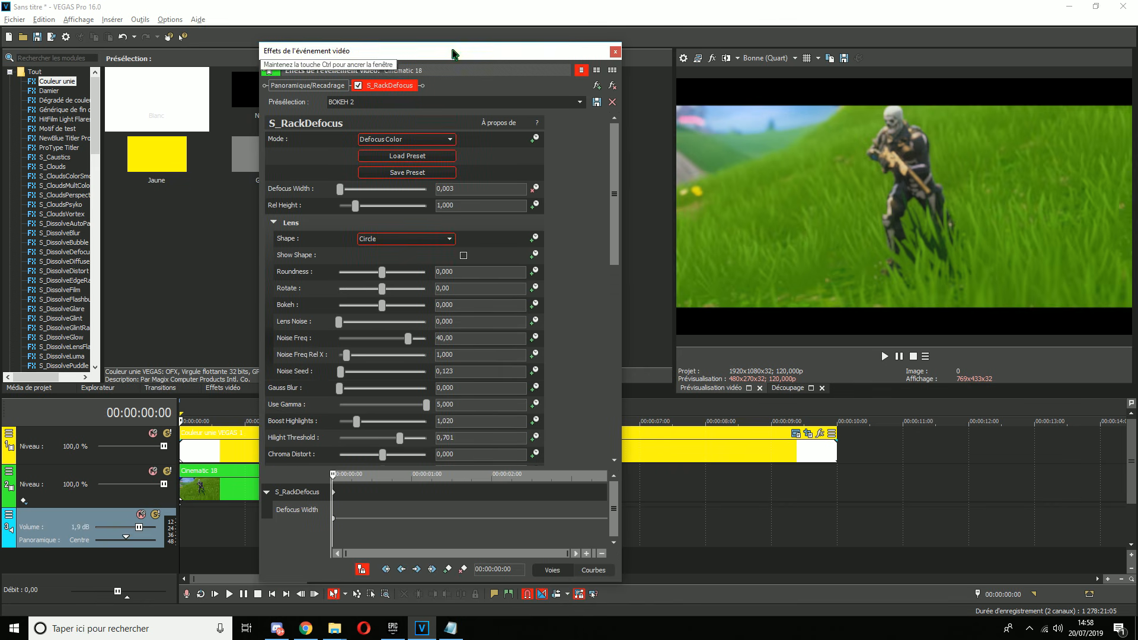
click(362, 569)
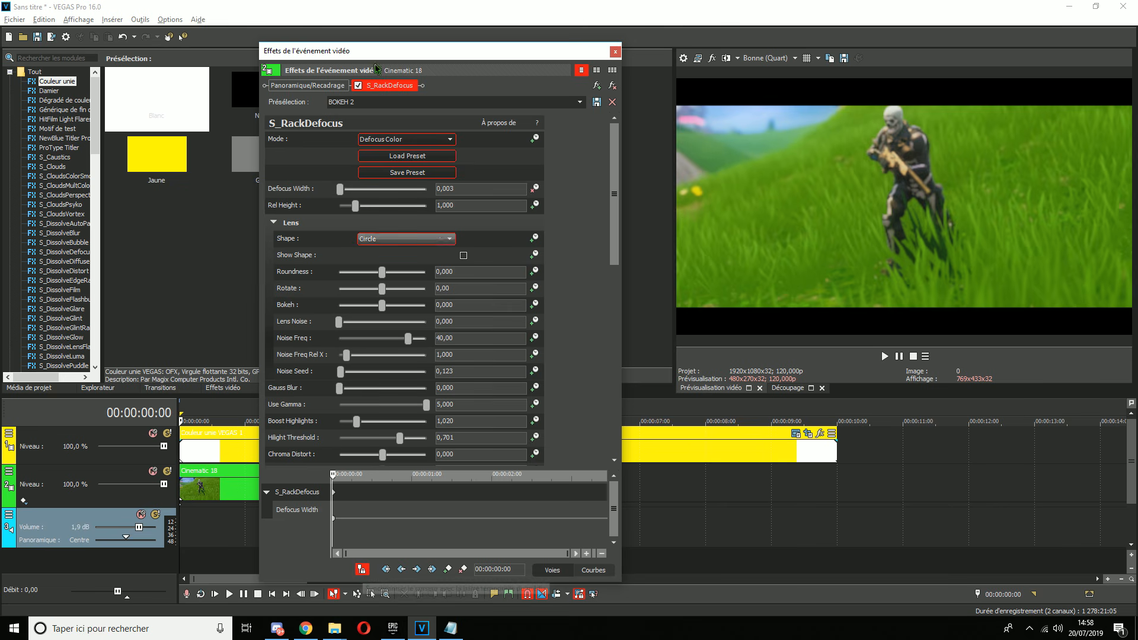
drag(414, 51, 433, 43)
drag(358, 183, 364, 183)
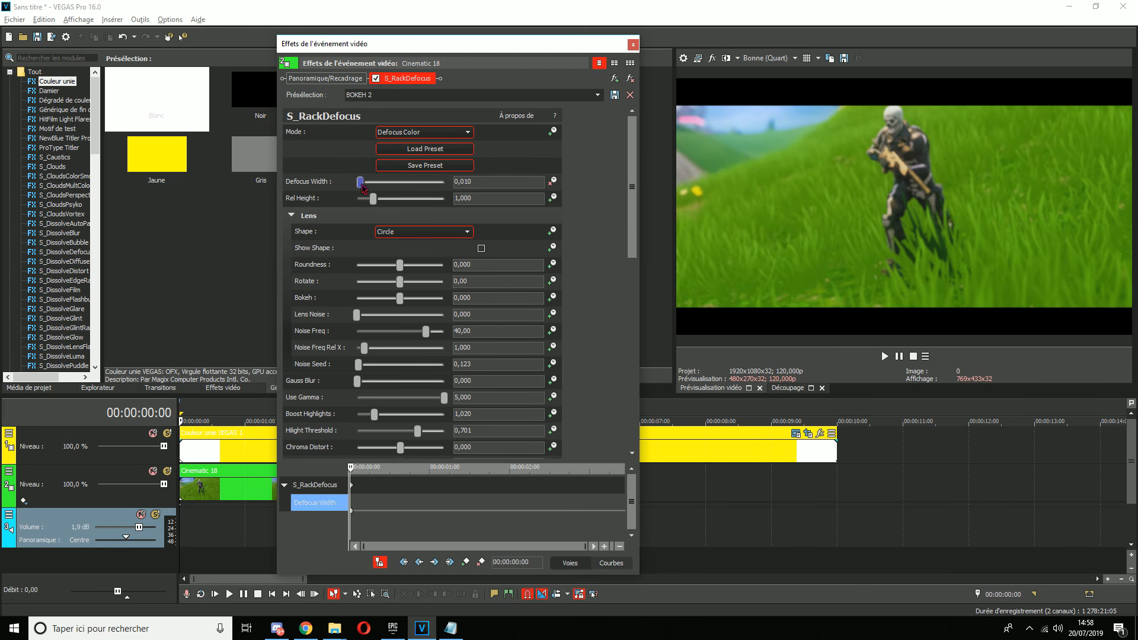
drag(365, 185, 362, 187)
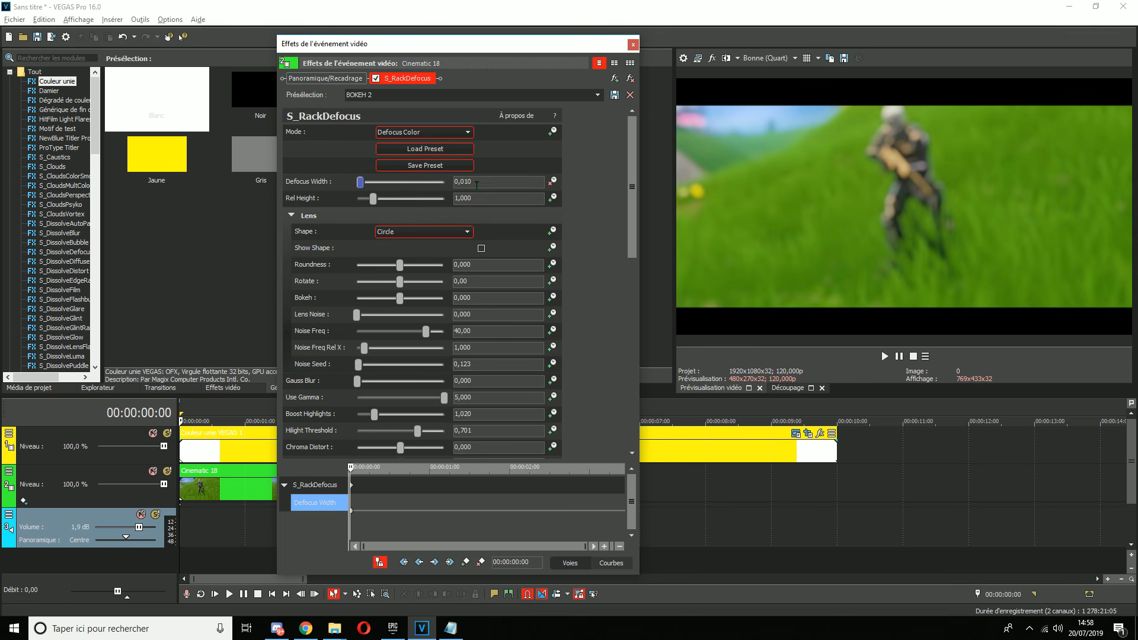
drag(514, 44, 434, 35)
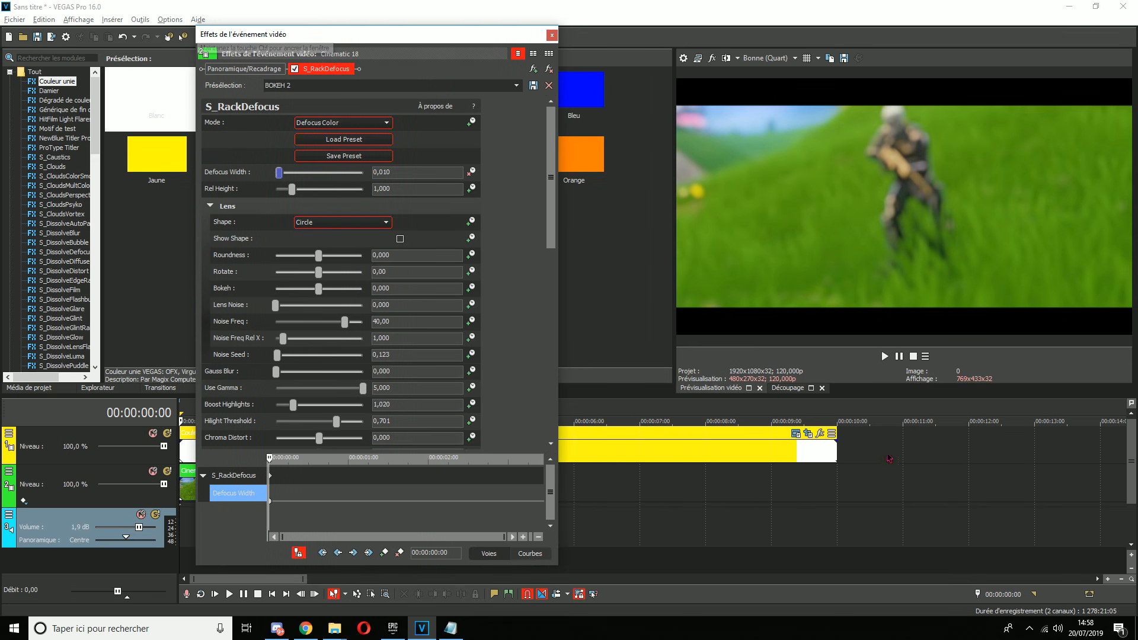
Keyframe Defocus Width to 0 at 00:00:01:05 and close the effect settings.
click(899, 357)
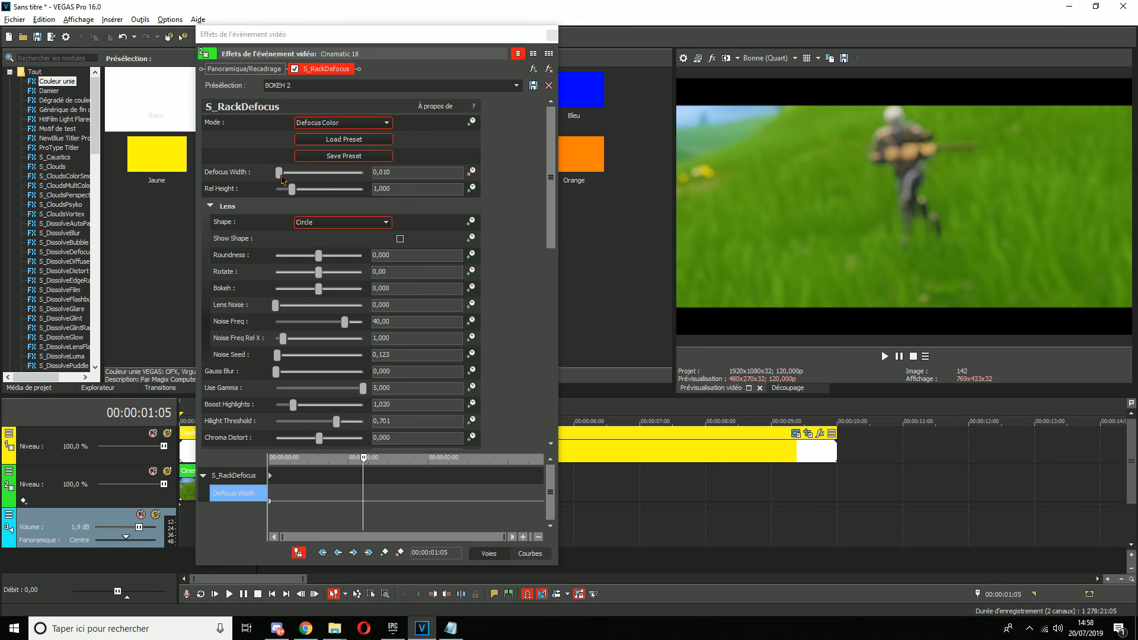
click(411, 171)
text(0)
key(Return)
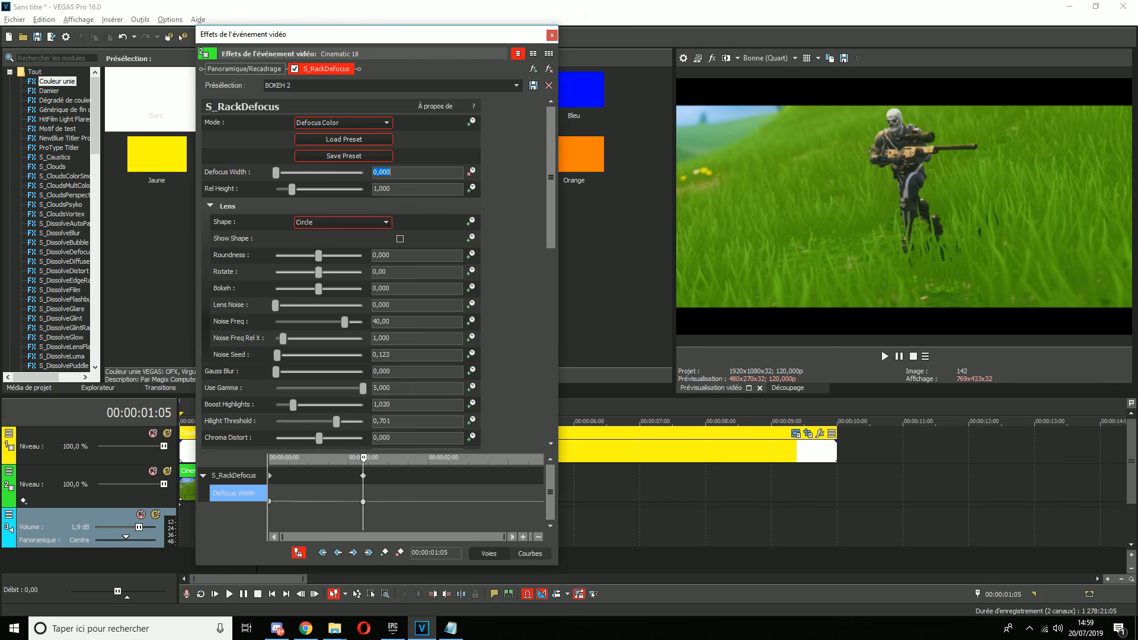
click(552, 35)
Play the start of the Cinematic 18 clip to check the transition from blurred to sharp.
click(885, 356)
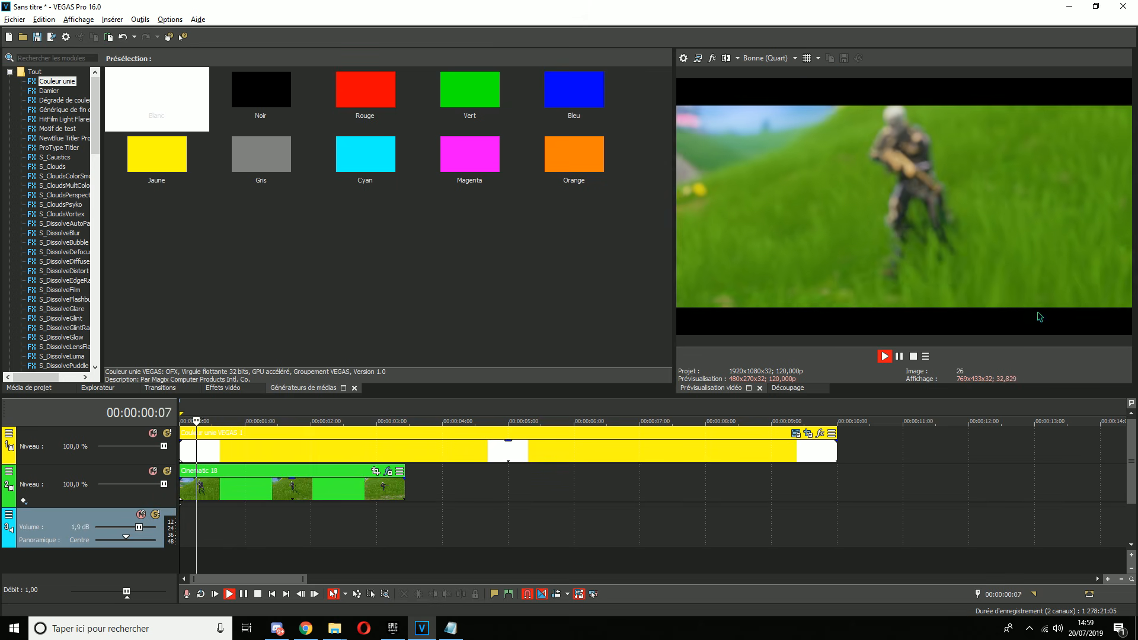
click(899, 357)
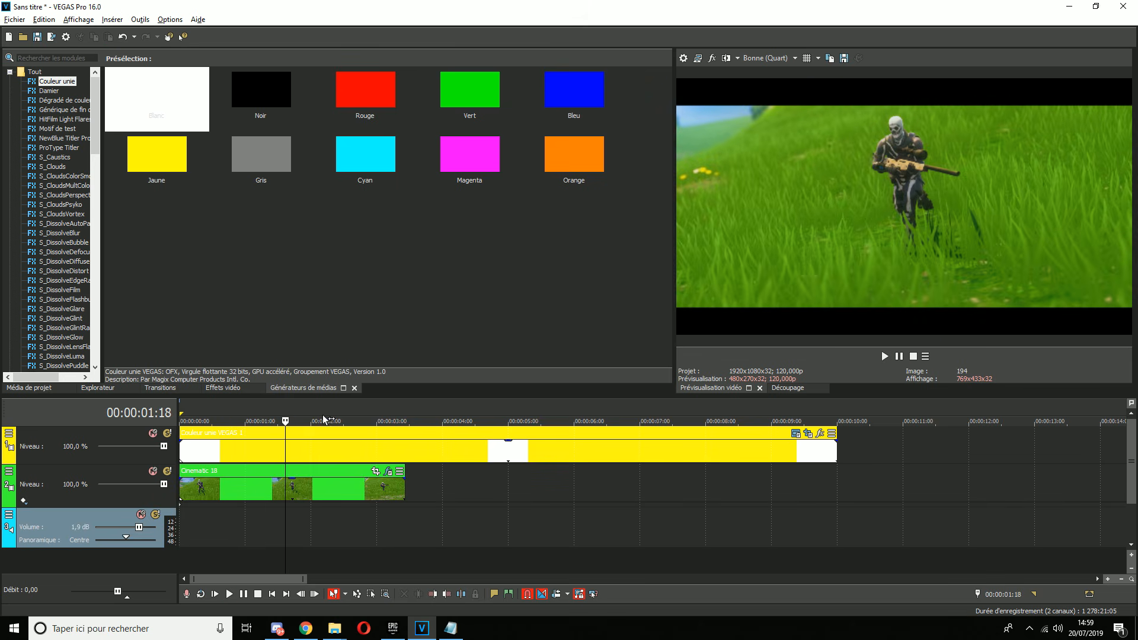
click(186, 519)
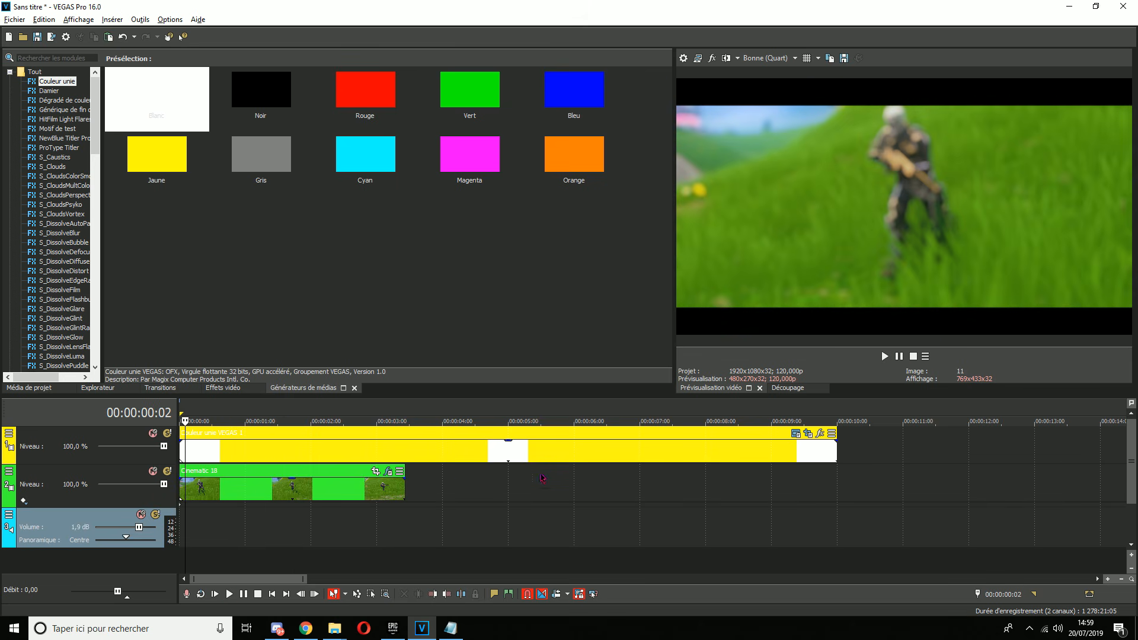
key(space)
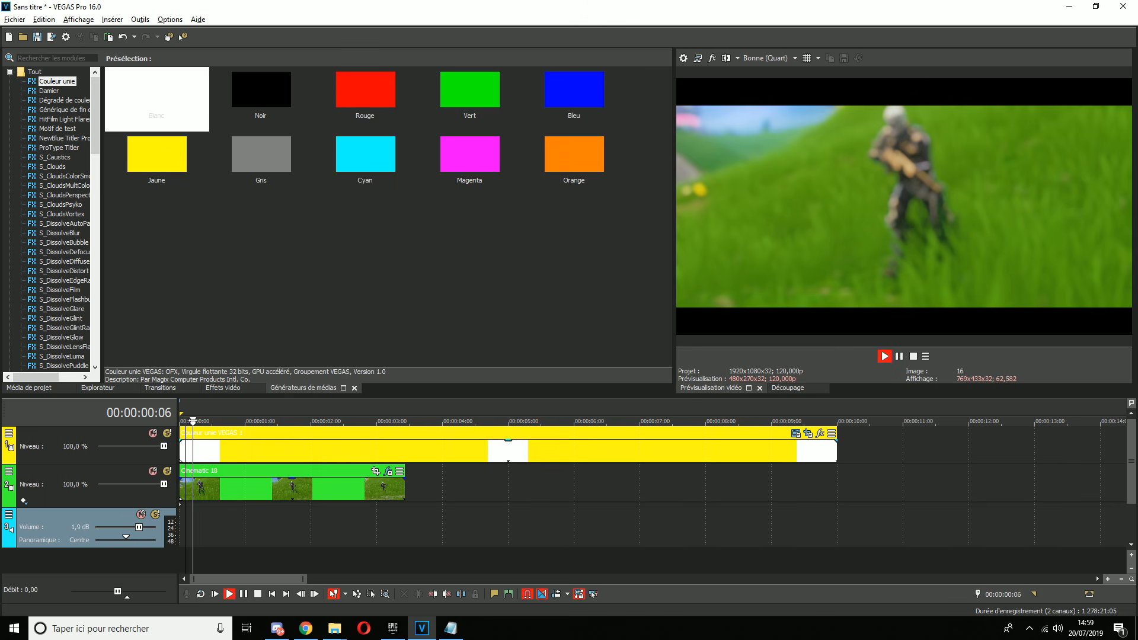
key(space)
click(181, 527)
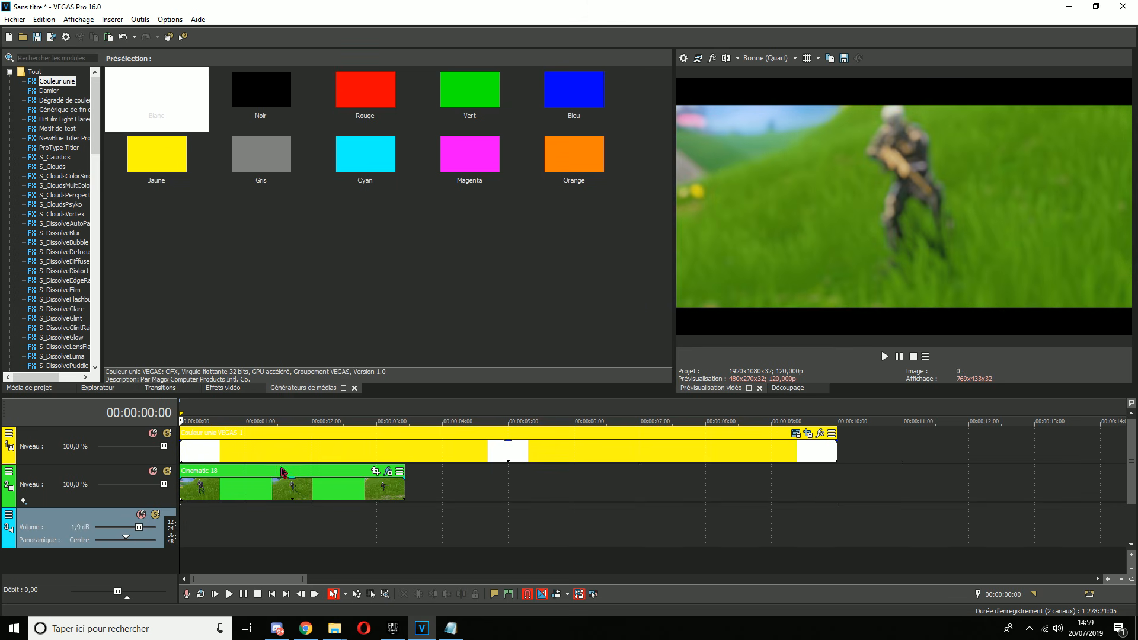
click(885, 357)
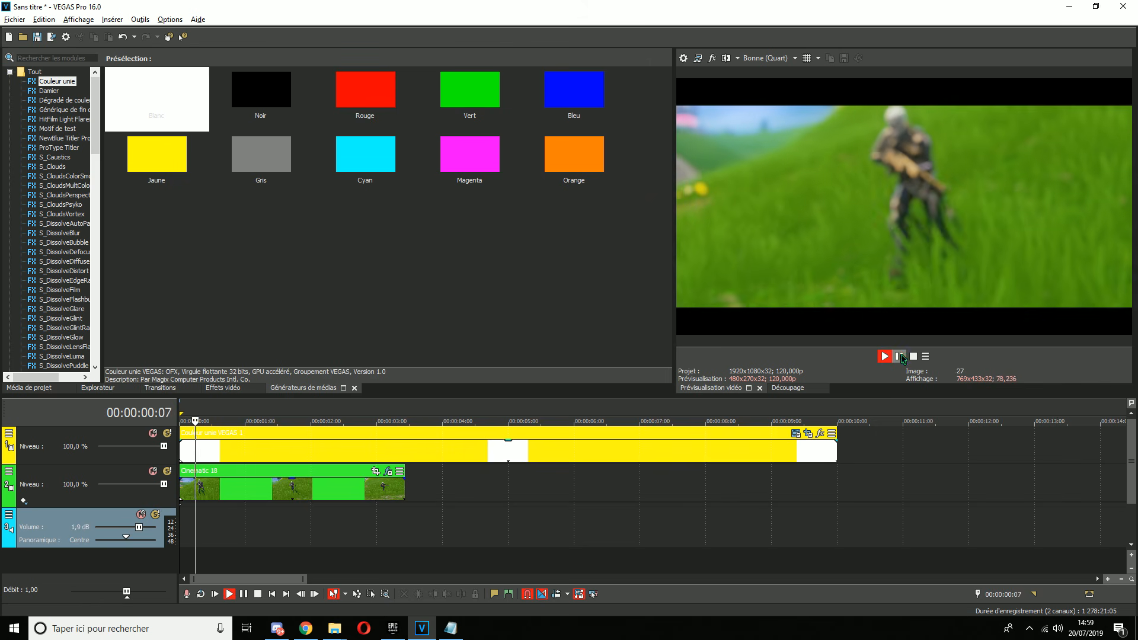
click(900, 356)
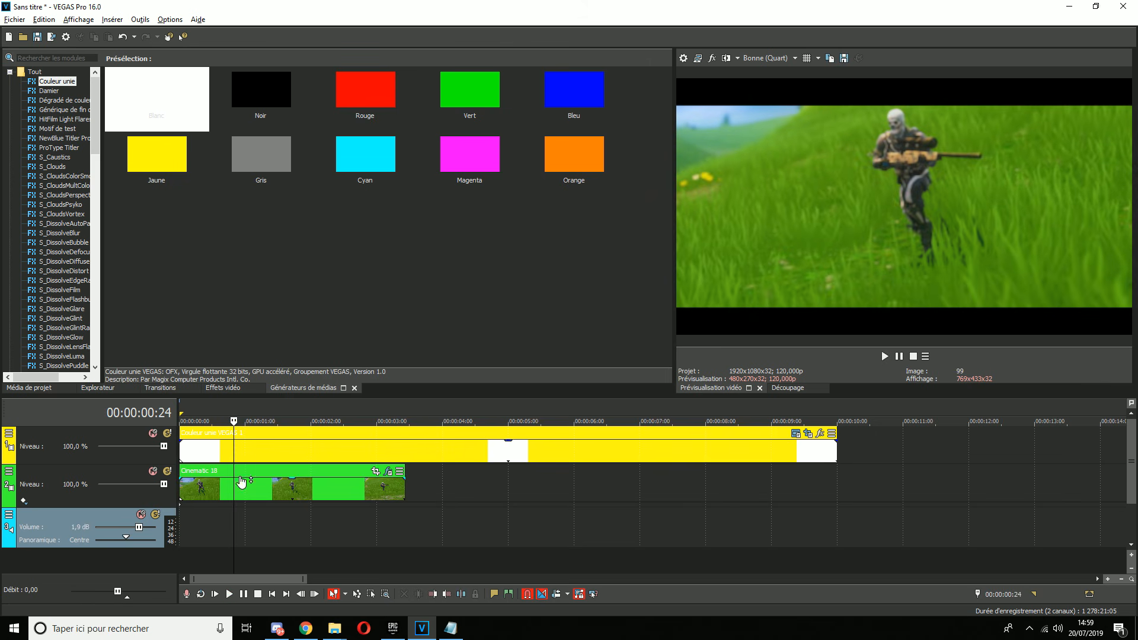
Reopen the clip's S_RackDefocus settings and add a keyframe at 00:00:02:09 that holds the current Defocus Width.
click(387, 471)
drag(460, 38, 243, 42)
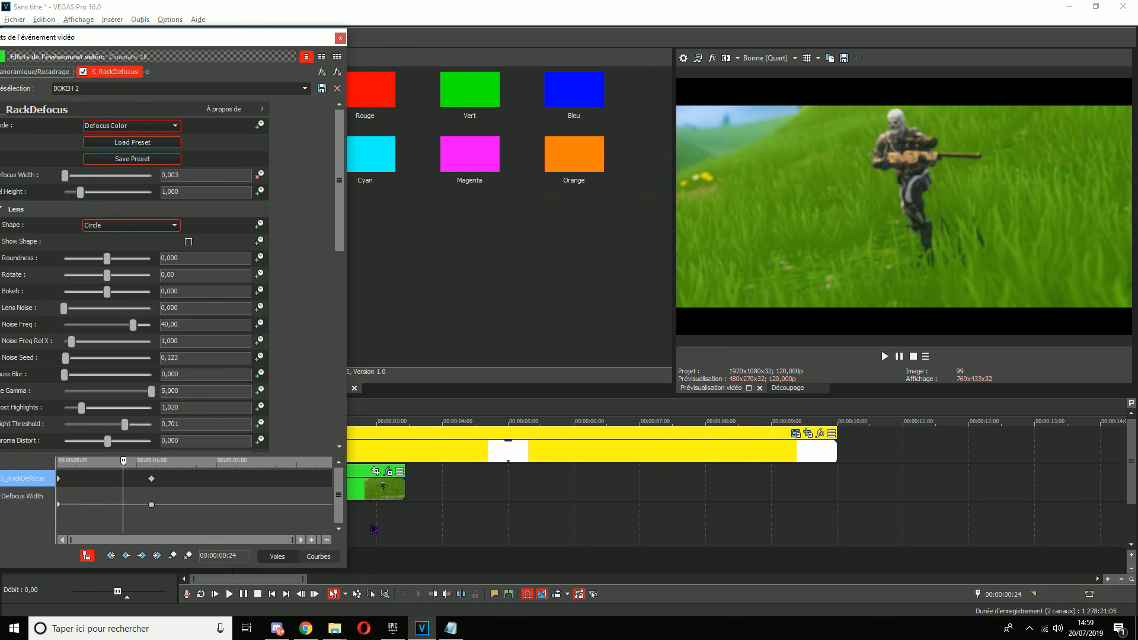
scroll(386, 527, up, 5)
click(483, 522)
click(171, 555)
Keyframe Defocus Width to 0,010 at the end of the clip, 00:00:03:13, and close the effect settings.
click(631, 513)
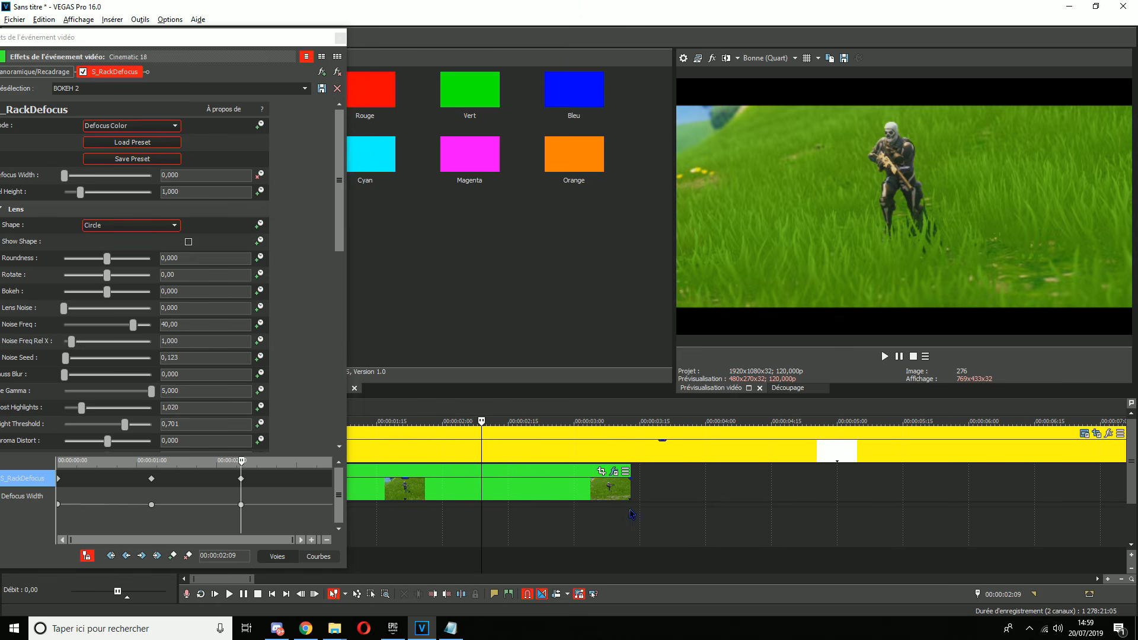
click(215, 175)
key(Return)
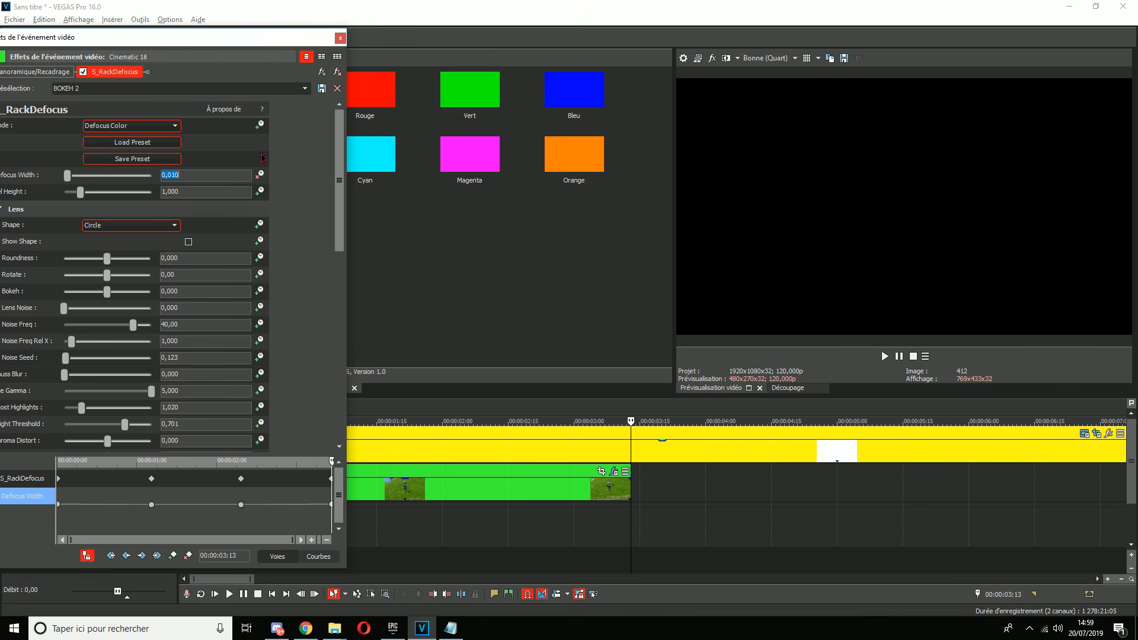
click(341, 38)
Step back through the last part of the Cinematic 18 clip to check how the closing blur builds up.
click(611, 538)
click(574, 525)
click(524, 522)
click(483, 518)
click(463, 421)
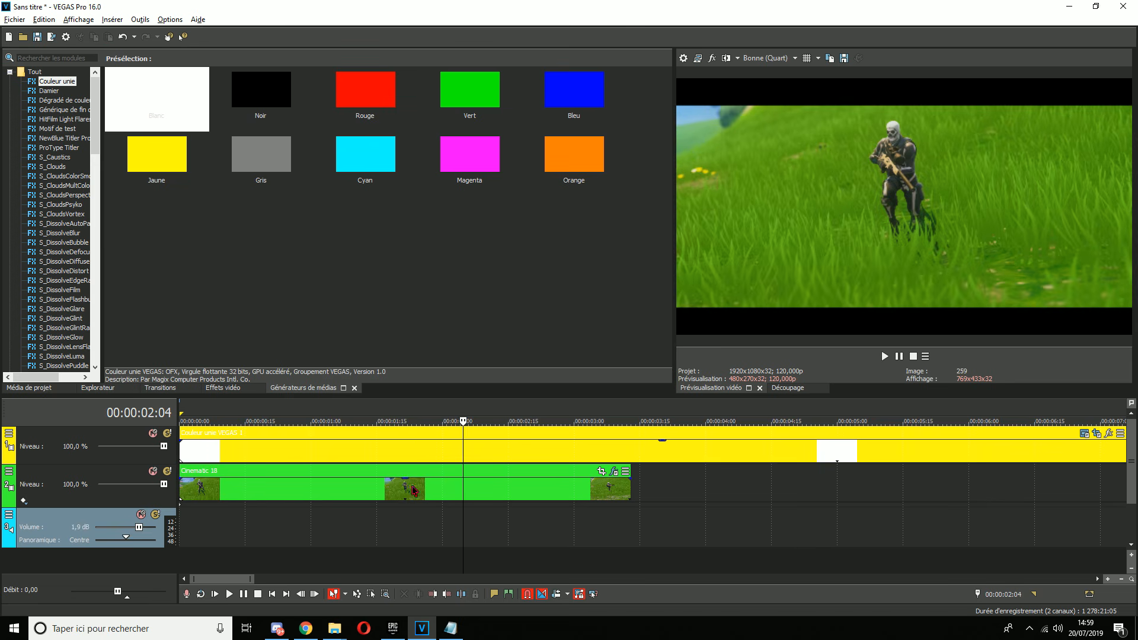
scroll(326, 495, up, 2)
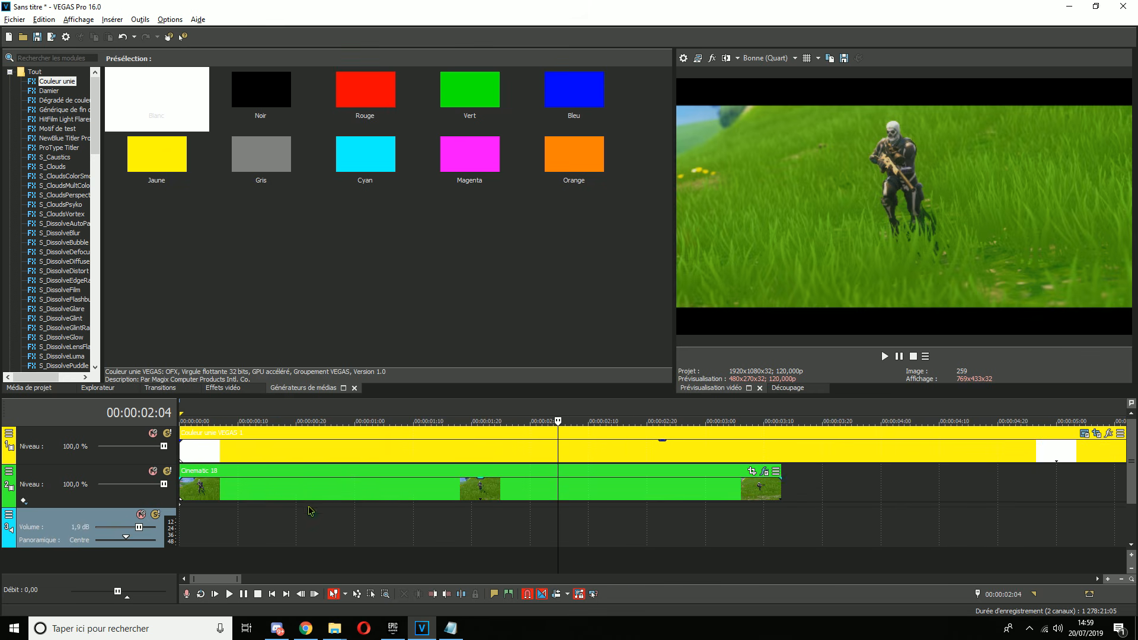
click(308, 497)
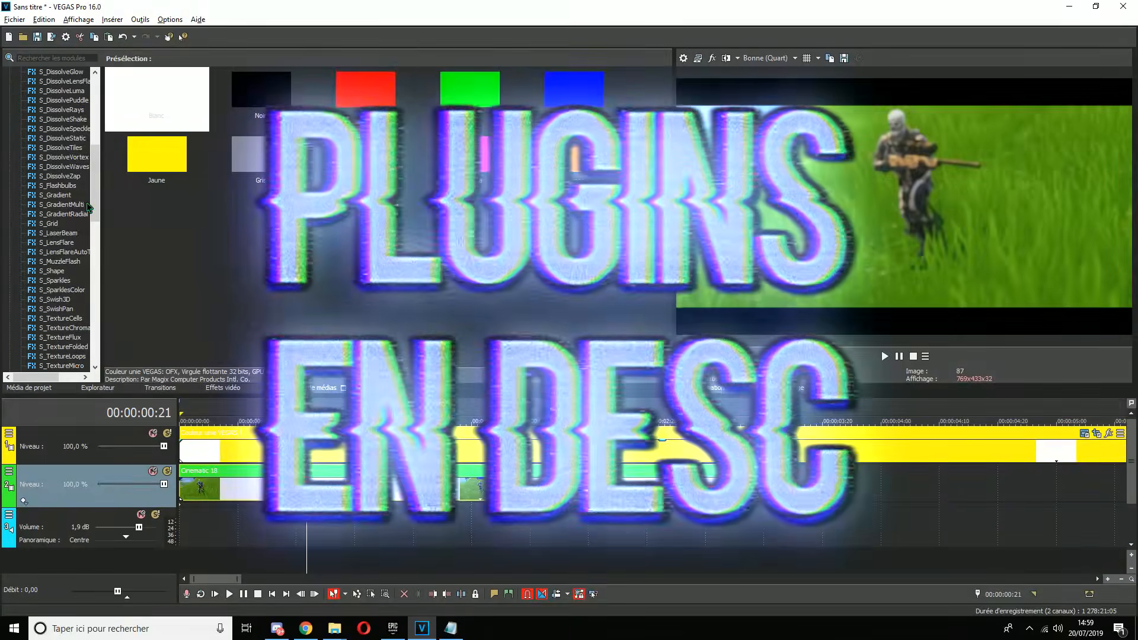
drag(92, 208, 102, 256)
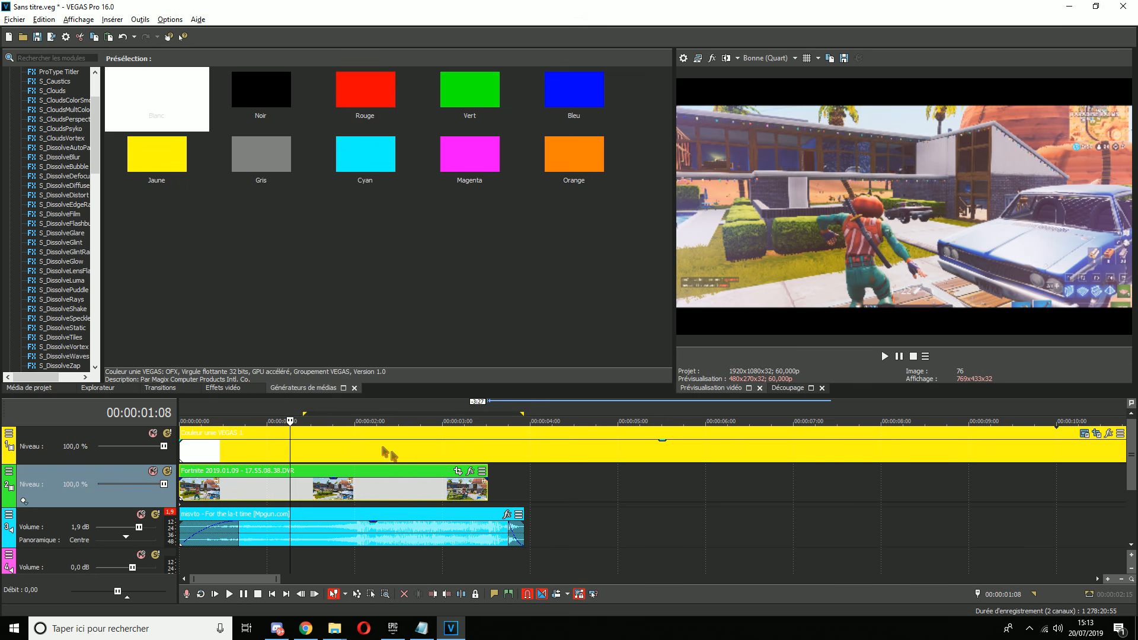
Add the S_WarpChroma effect to the Fortnite 2019.01.09 clip.
click(470, 470)
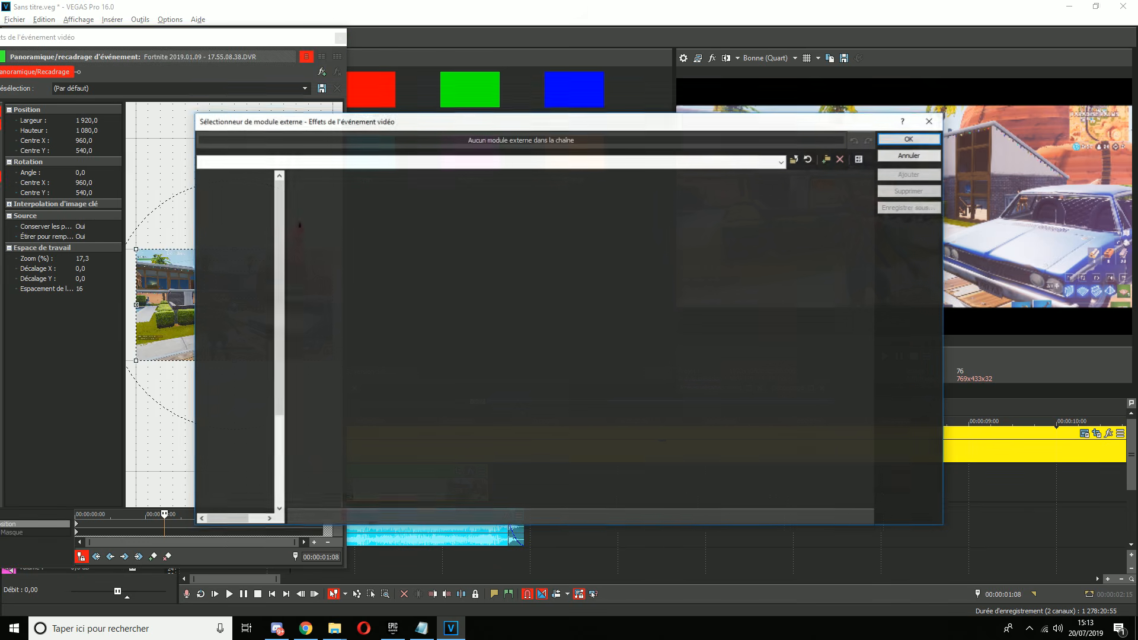
scroll(314, 243, down, 10)
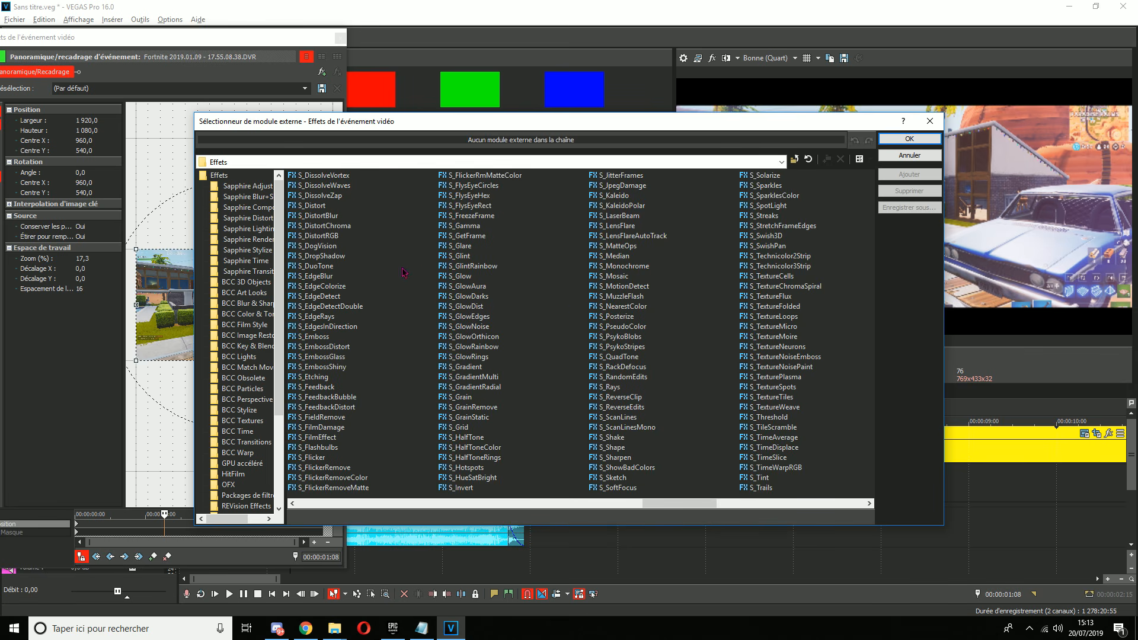
scroll(844, 275, down, 2)
click(620, 246)
click(902, 177)
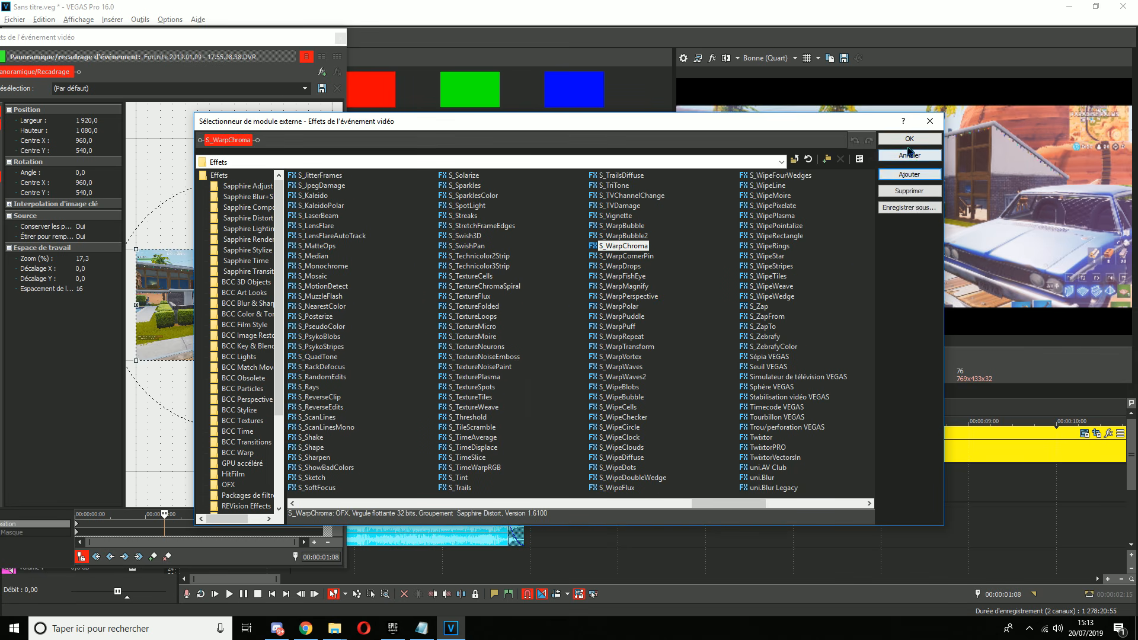
click(908, 140)
Apply the RGB preset to the clip's S_WarpChroma effect.
drag(191, 39, 347, 48)
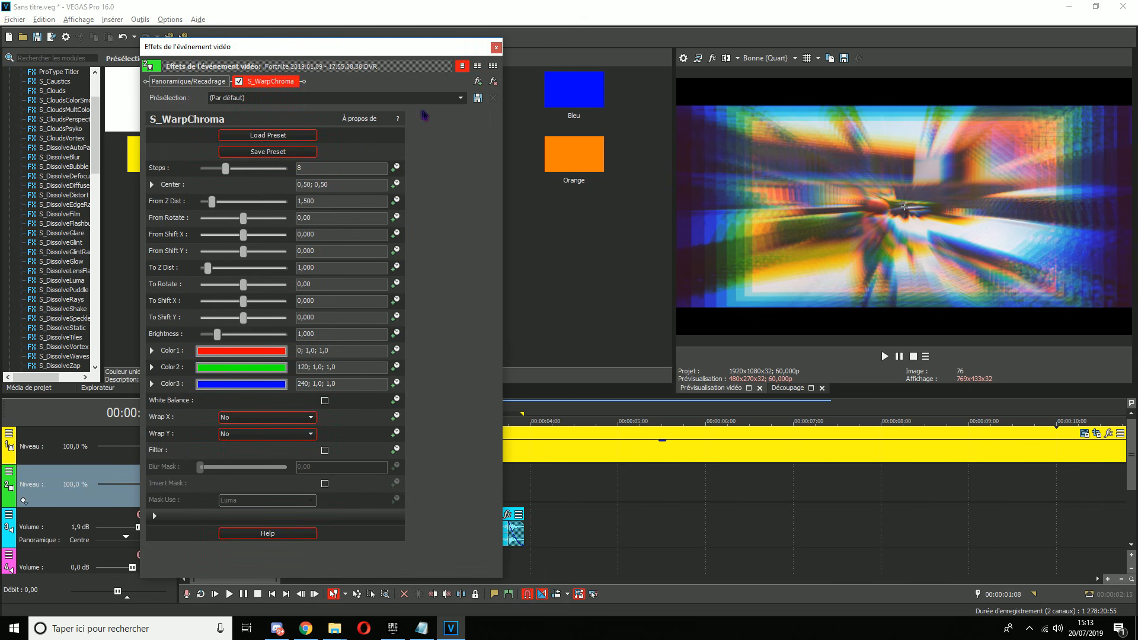
click(461, 100)
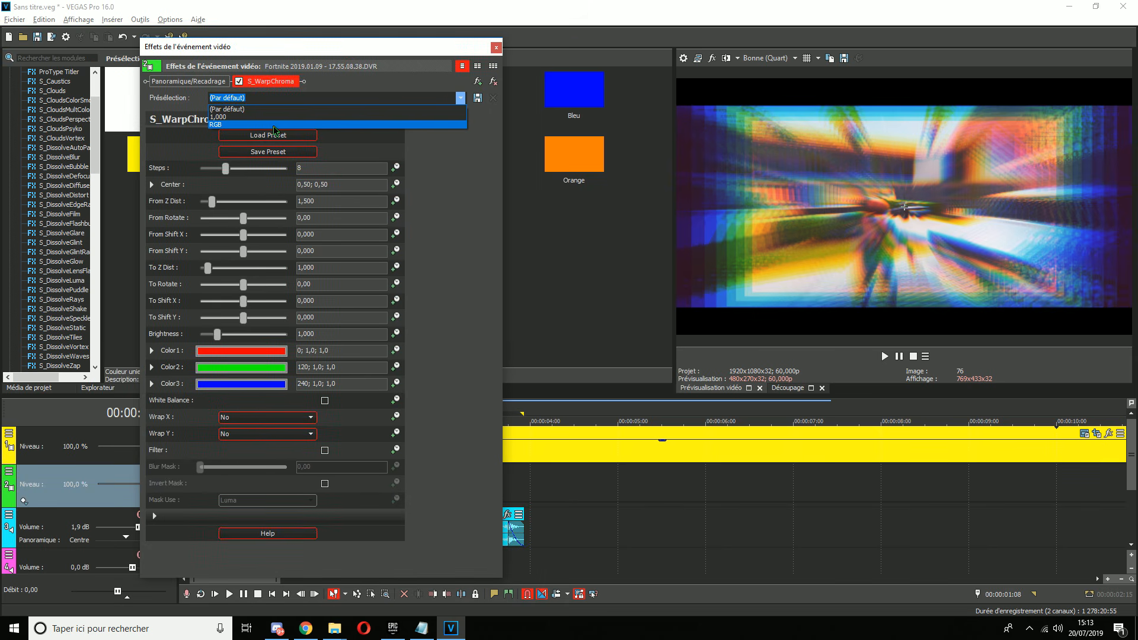
click(274, 125)
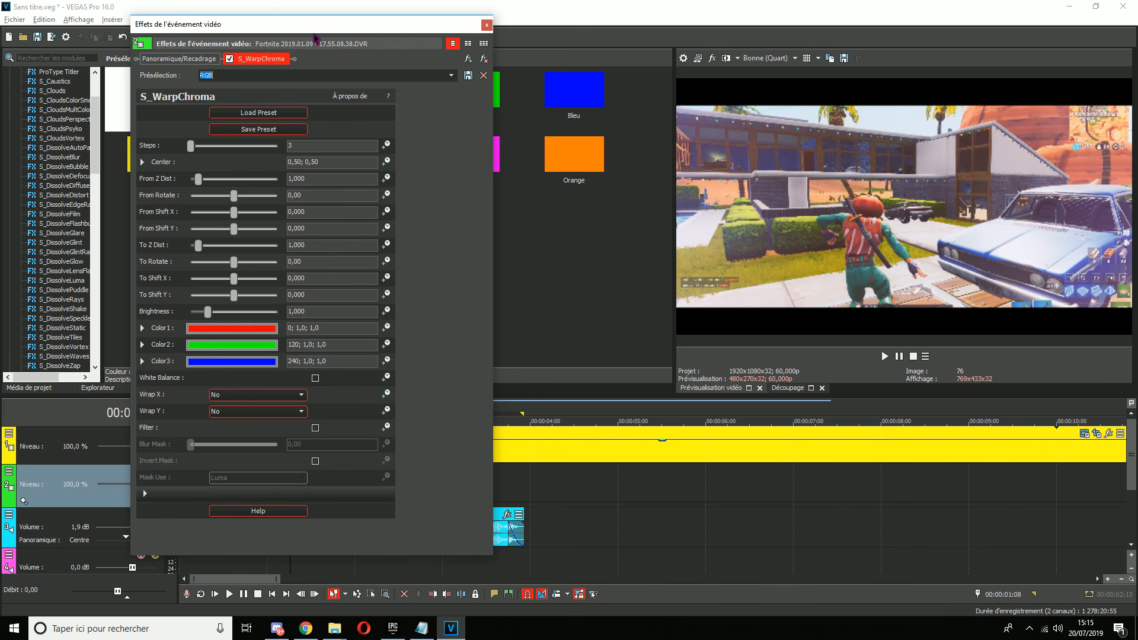
drag(314, 34, 371, 26)
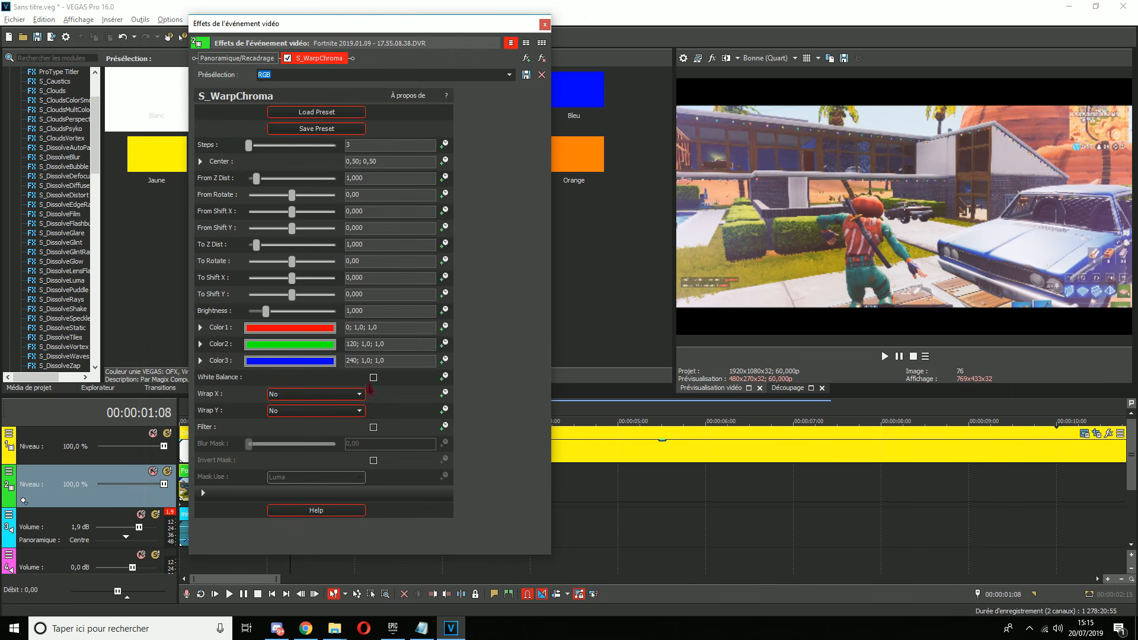
drag(399, 23, 406, 23)
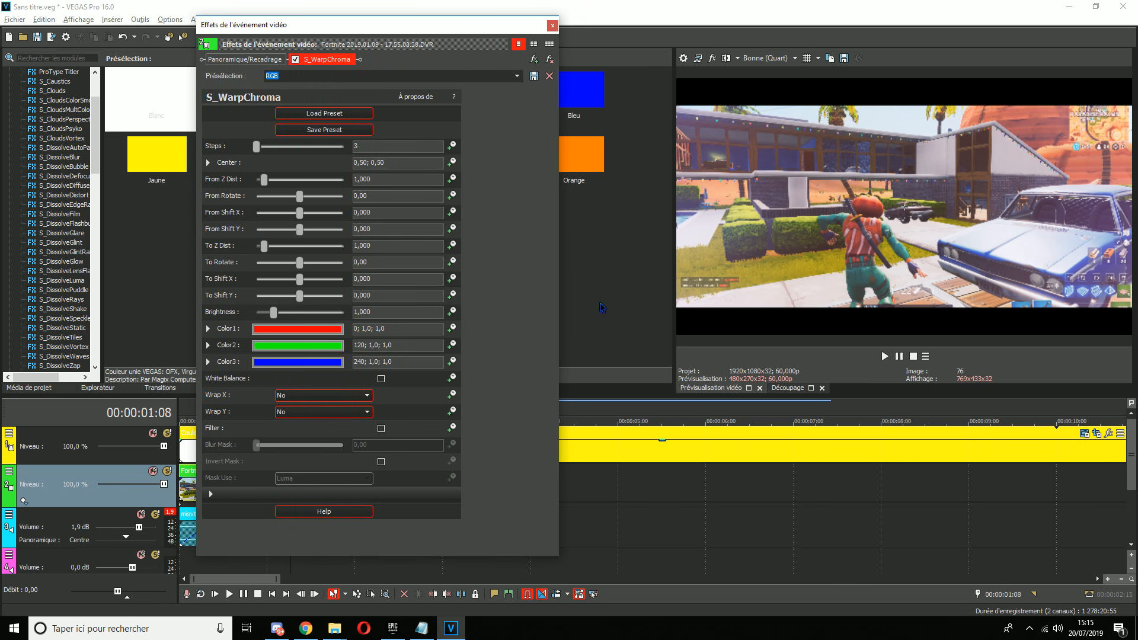
Move and shrink the effect window to uncover the timeline, and place a marker at the music drop at 00:00:02:00.
drag(400, 31, 173, 79)
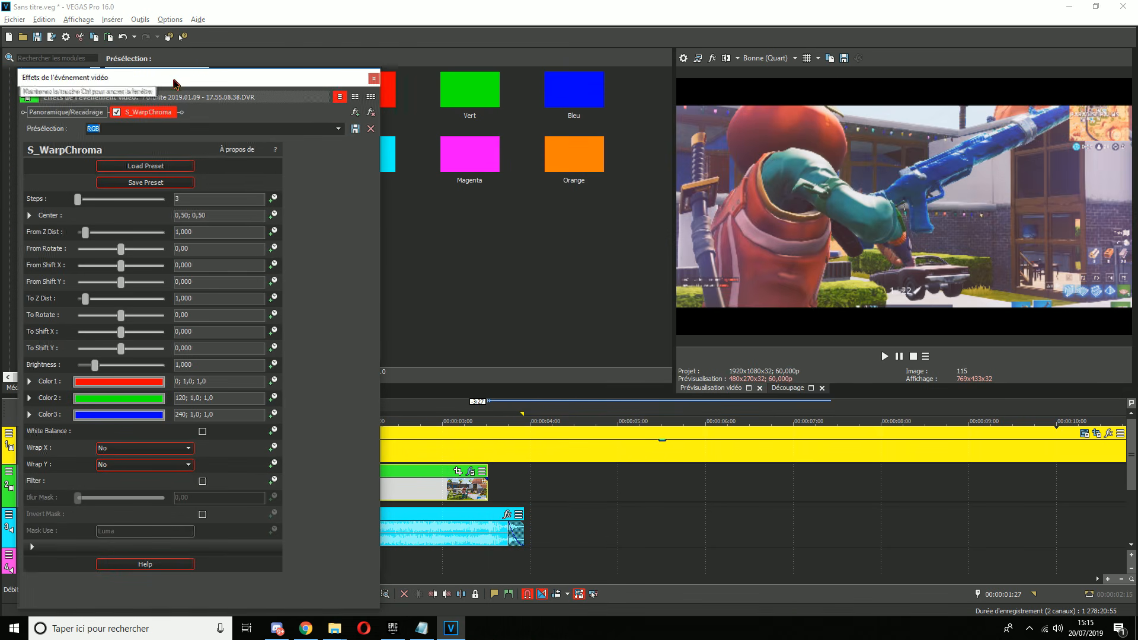
drag(379, 69, 260, 162)
drag(197, 180, 200, 43)
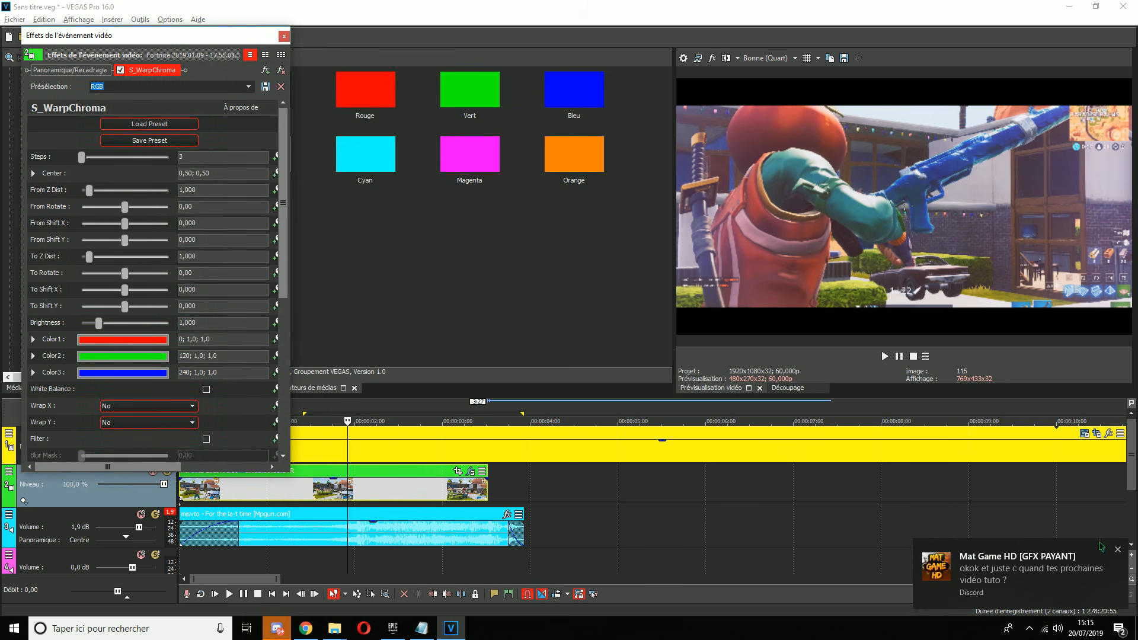
scroll(669, 514, up, 2)
scroll(668, 514, up, 2)
click(885, 356)
click(899, 357)
click(668, 534)
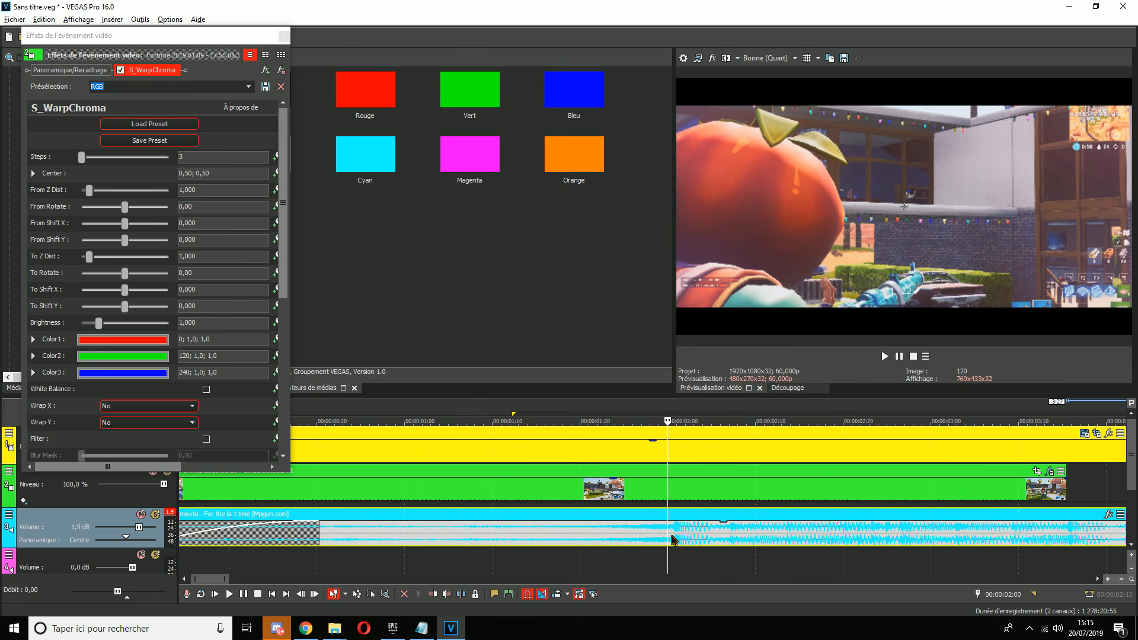
Animate S_WarpChroma's From Z Dist and add a keyframe at 00:00:01:25 that holds the value 1,000.
click(629, 536)
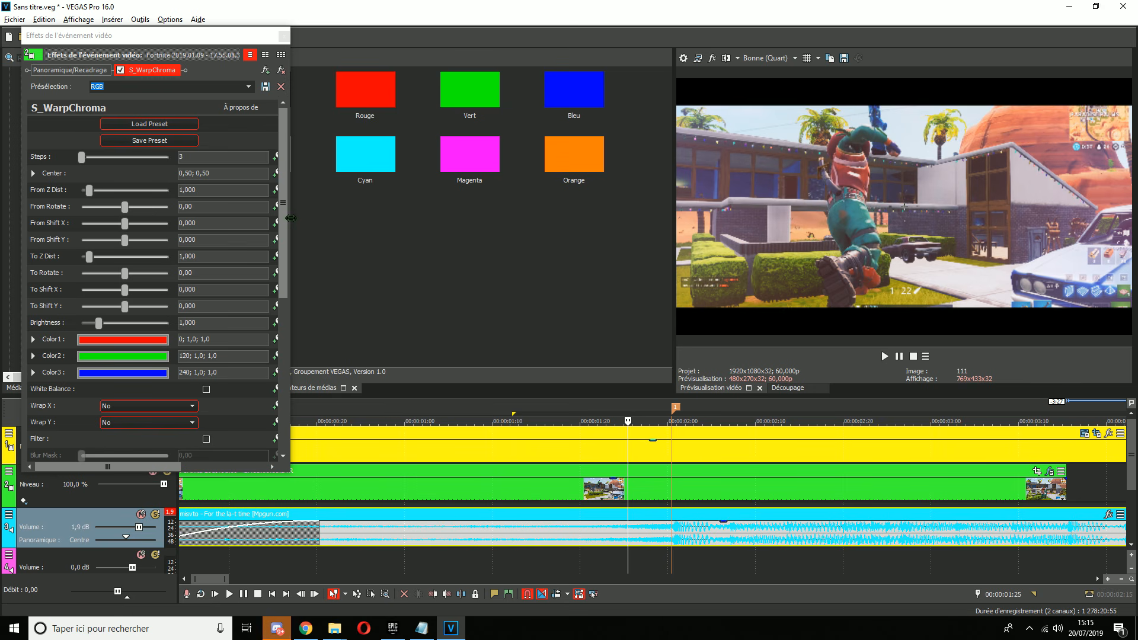
drag(291, 228, 353, 228)
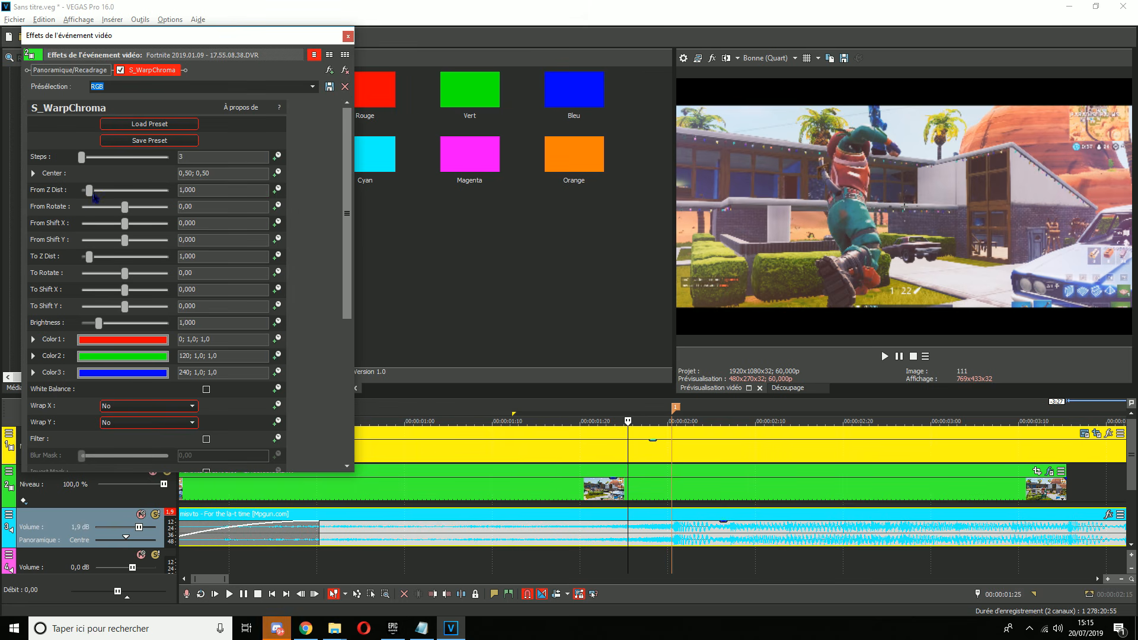
click(646, 525)
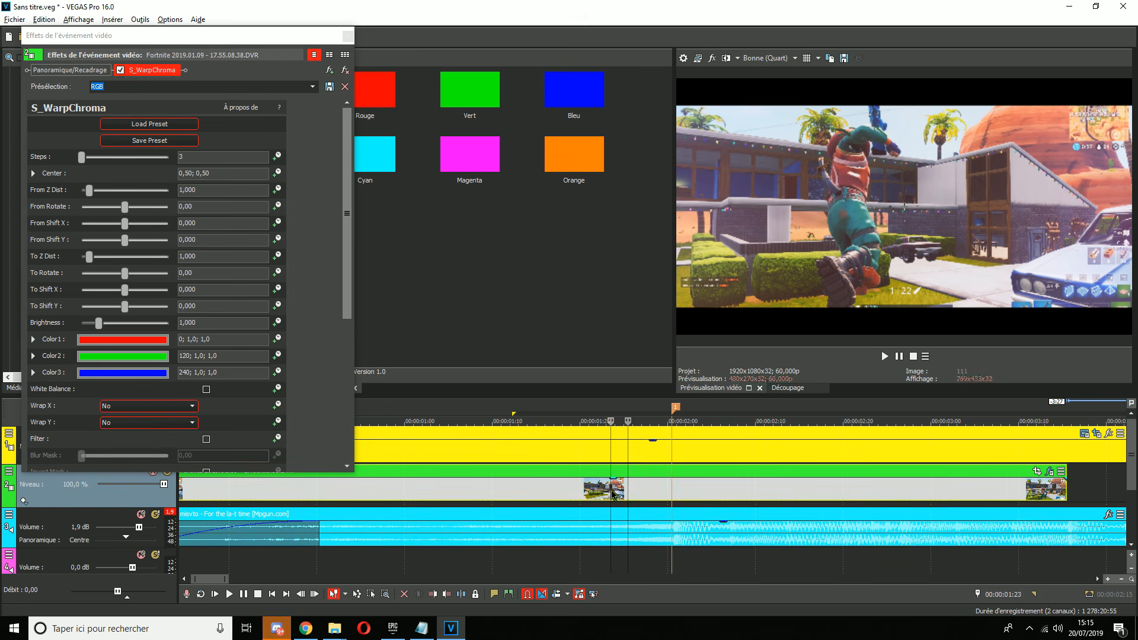
click(885, 357)
click(898, 358)
click(629, 485)
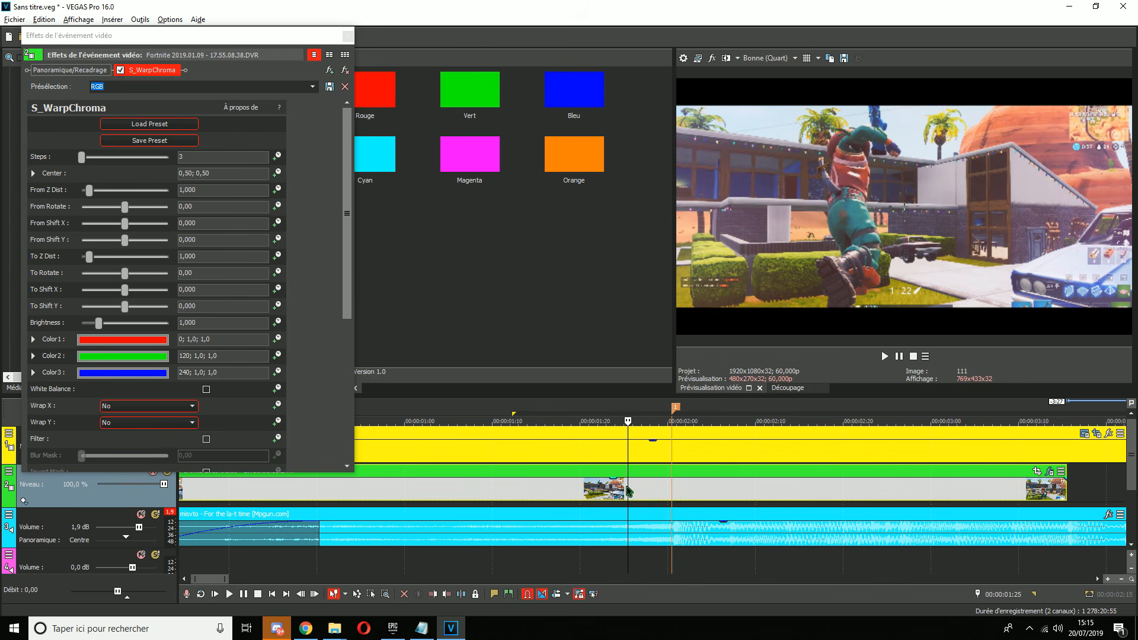
click(272, 192)
drag(220, 42, 230, 81)
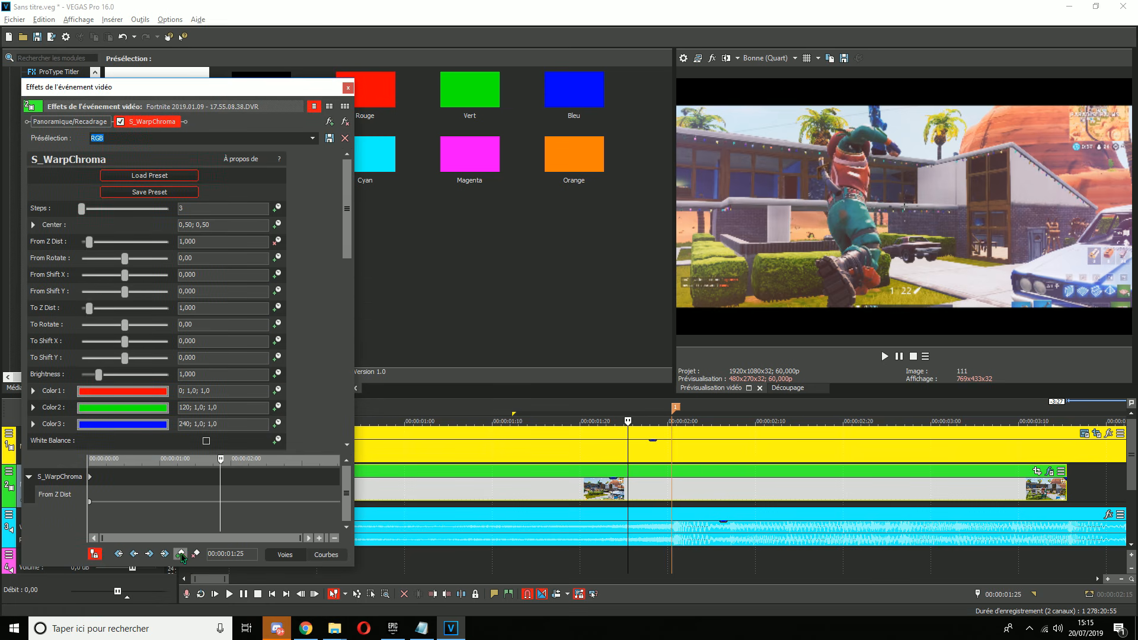
click(94, 554)
Keyframe From Z Dist to 0,900 at the marker, 00:00:02:00.
click(673, 492)
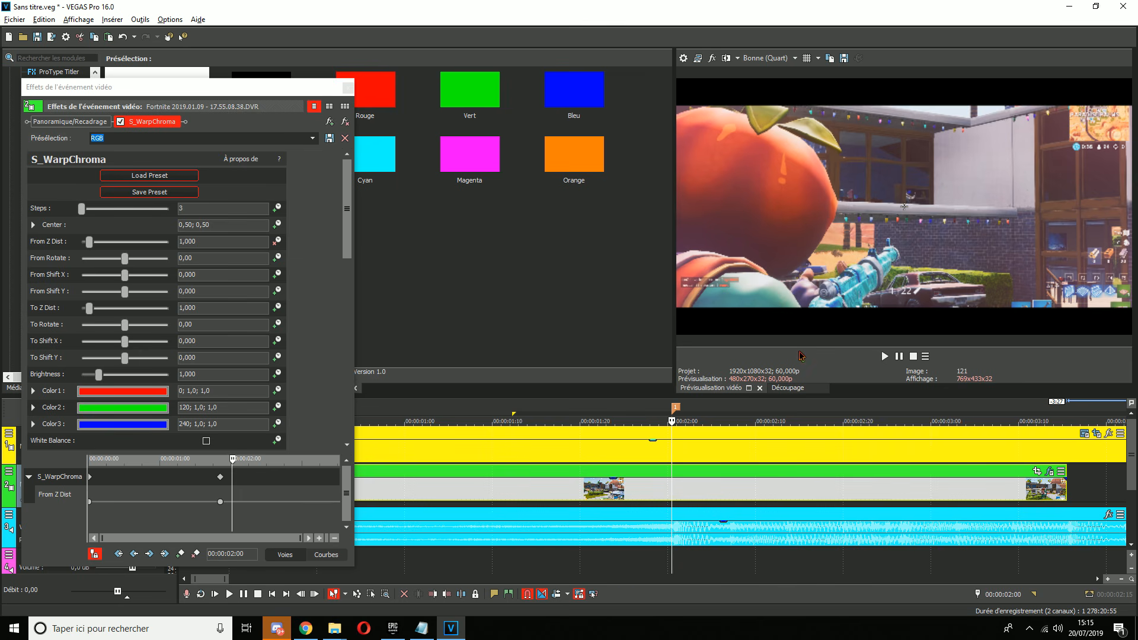
click(89, 243)
drag(90, 242, 91, 247)
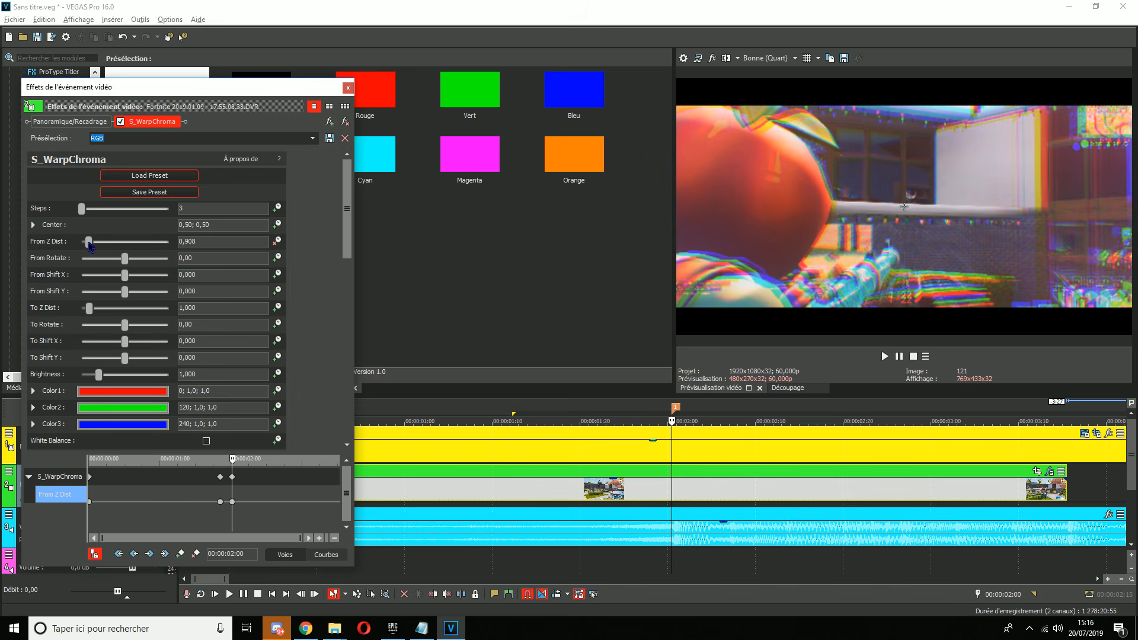
key(Return)
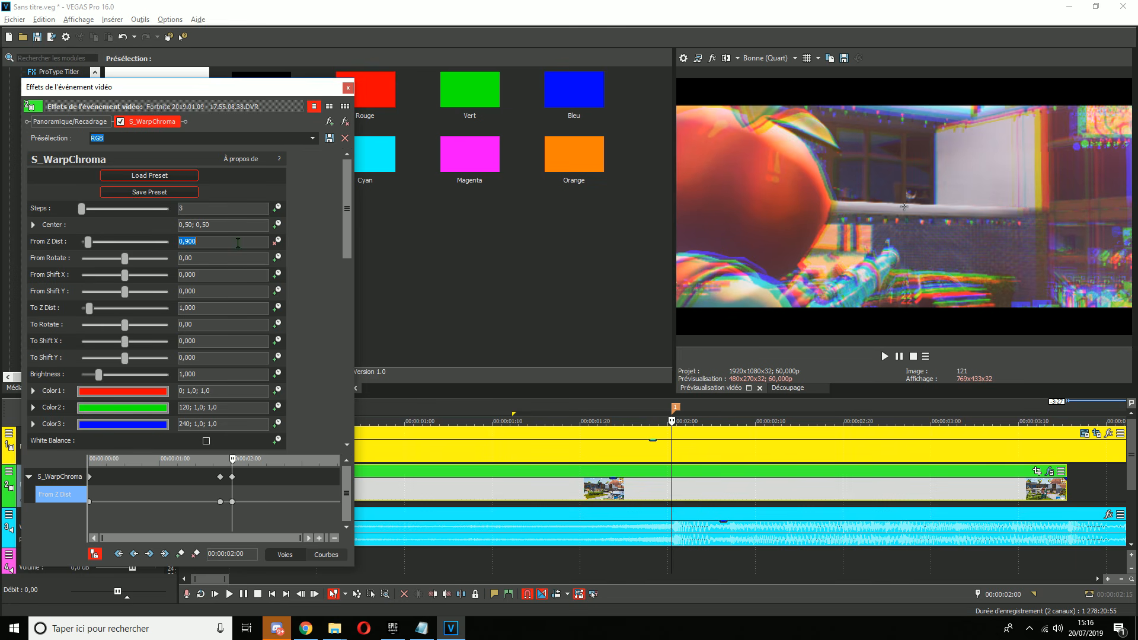
Keyframe From Z Dist back to 1,000 at 00:00:02:12 and close the effect settings.
click(885, 356)
click(899, 357)
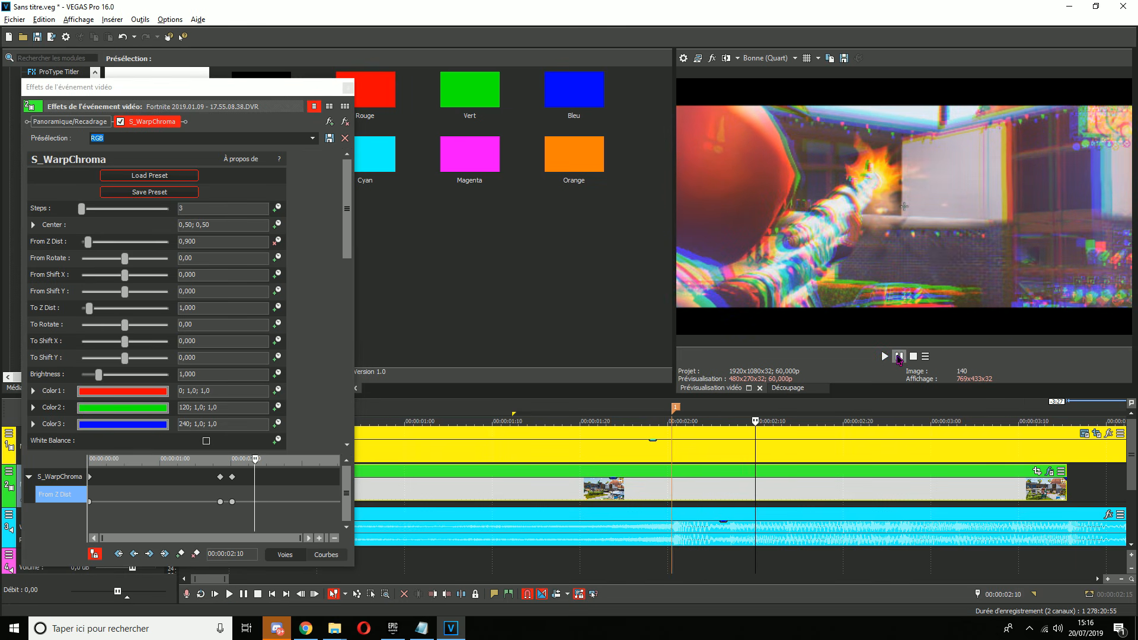
click(899, 358)
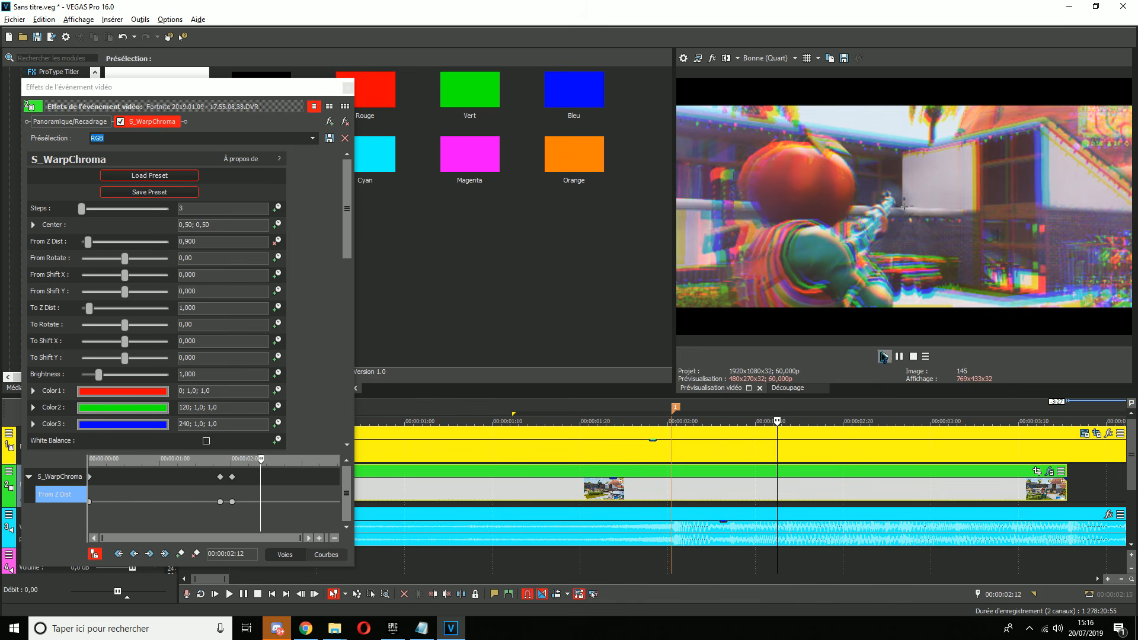
click(92, 245)
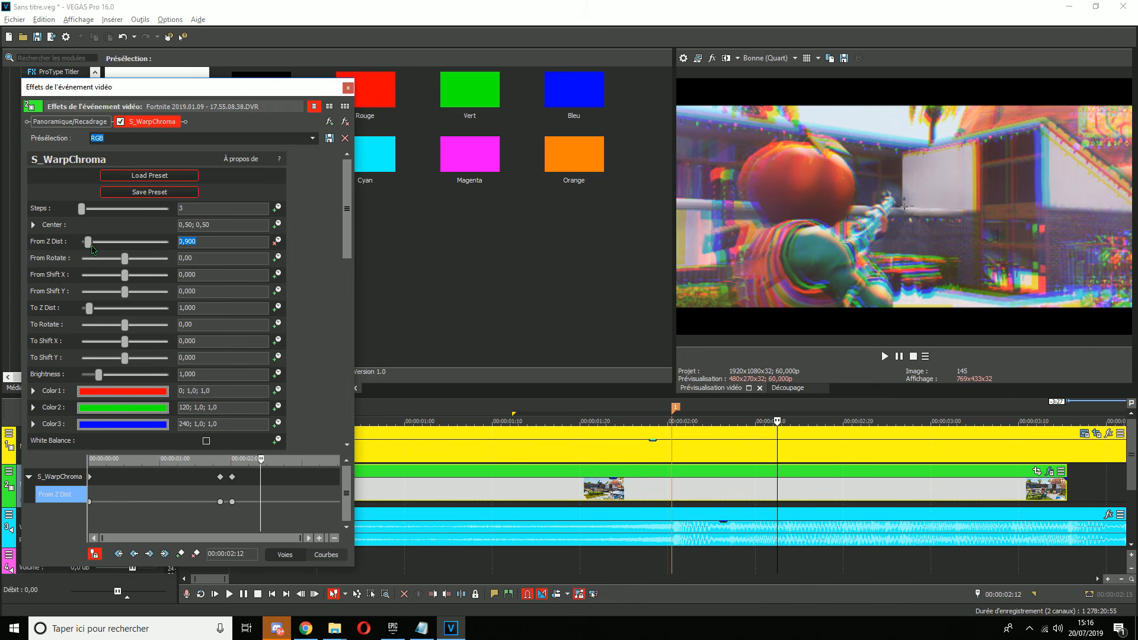
key(Return)
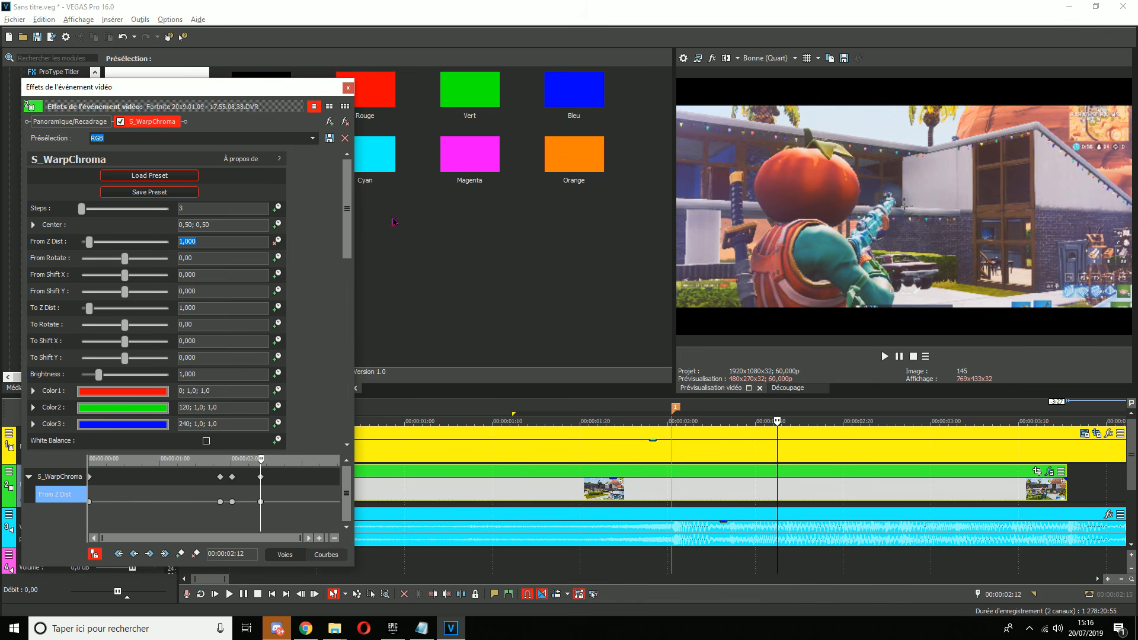
click(348, 87)
Play the Fortnite clip across the marker to check the colour-split effect.
click(647, 483)
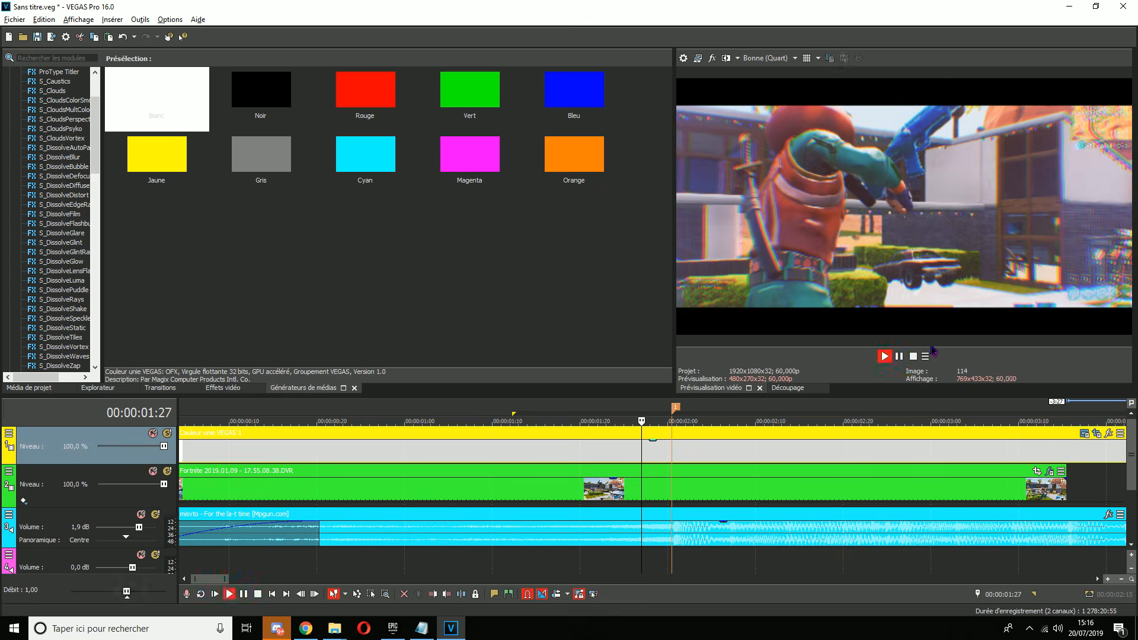
click(886, 357)
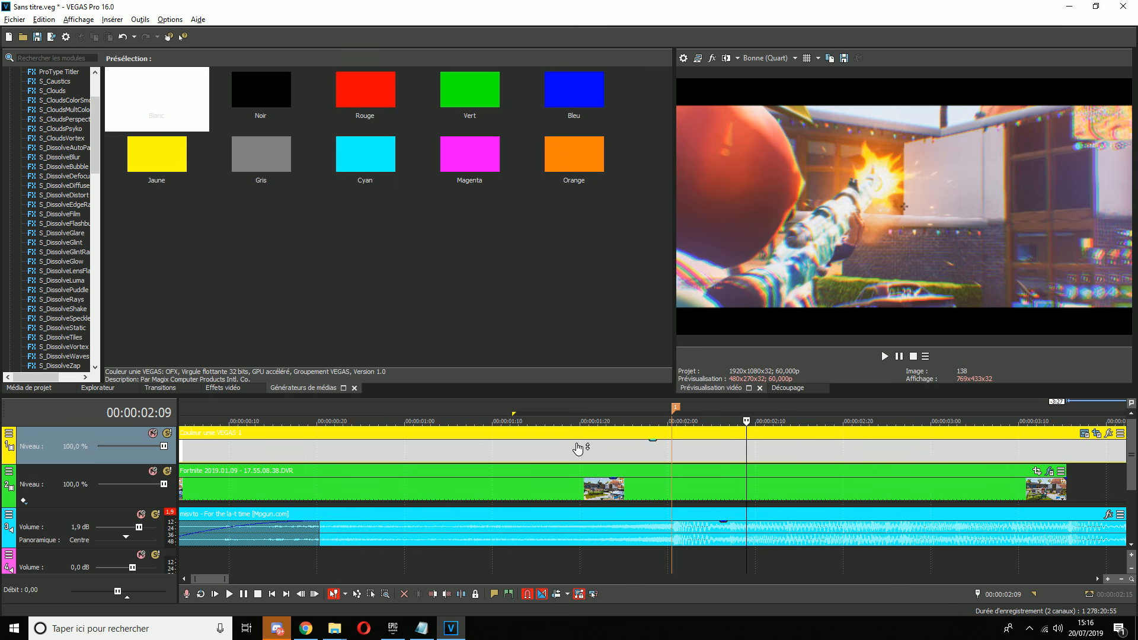
scroll(381, 489, down, 5)
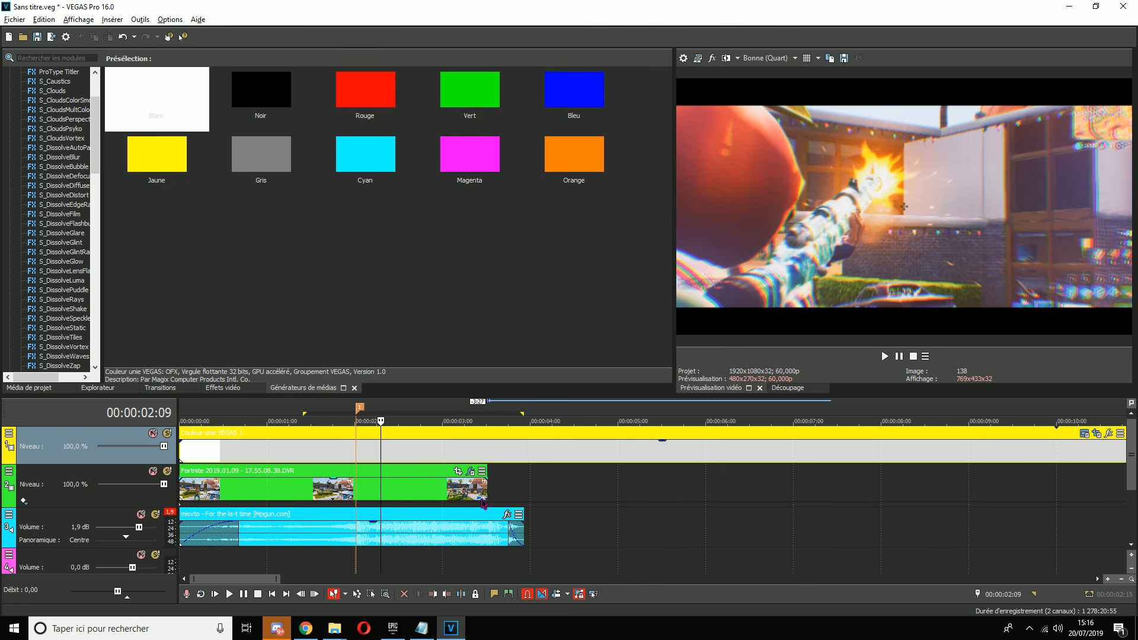
Insert a speed envelope (Rapidité) on the Fortnite clip.
scroll(418, 500, up, 3)
click(605, 498)
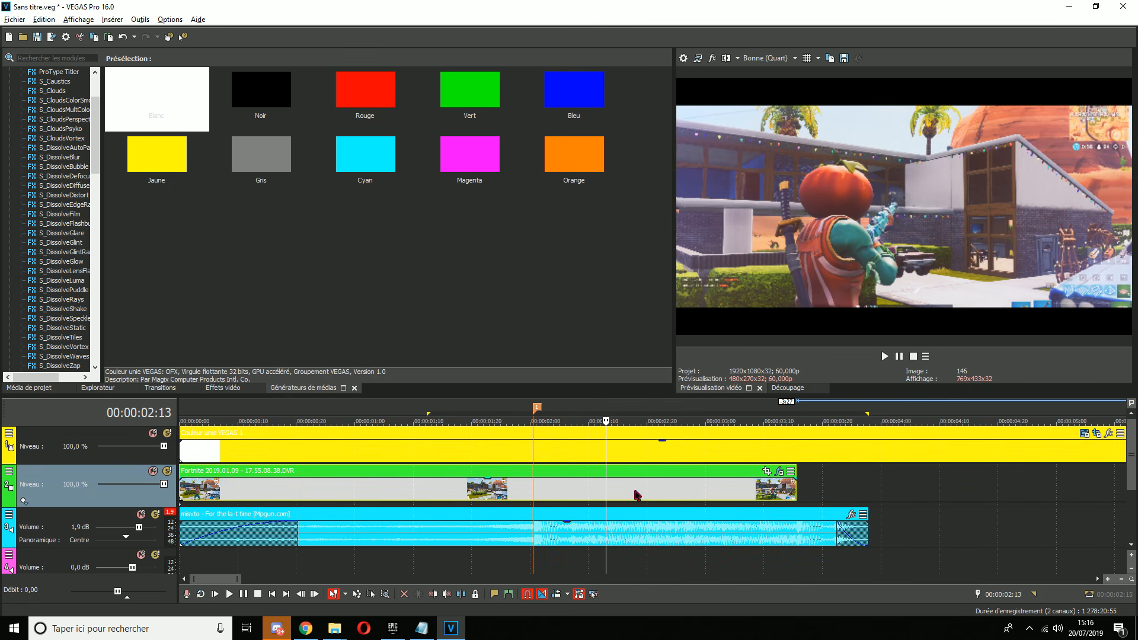
right_click(506, 487)
mouse_move(751, 363)
click(795, 361)
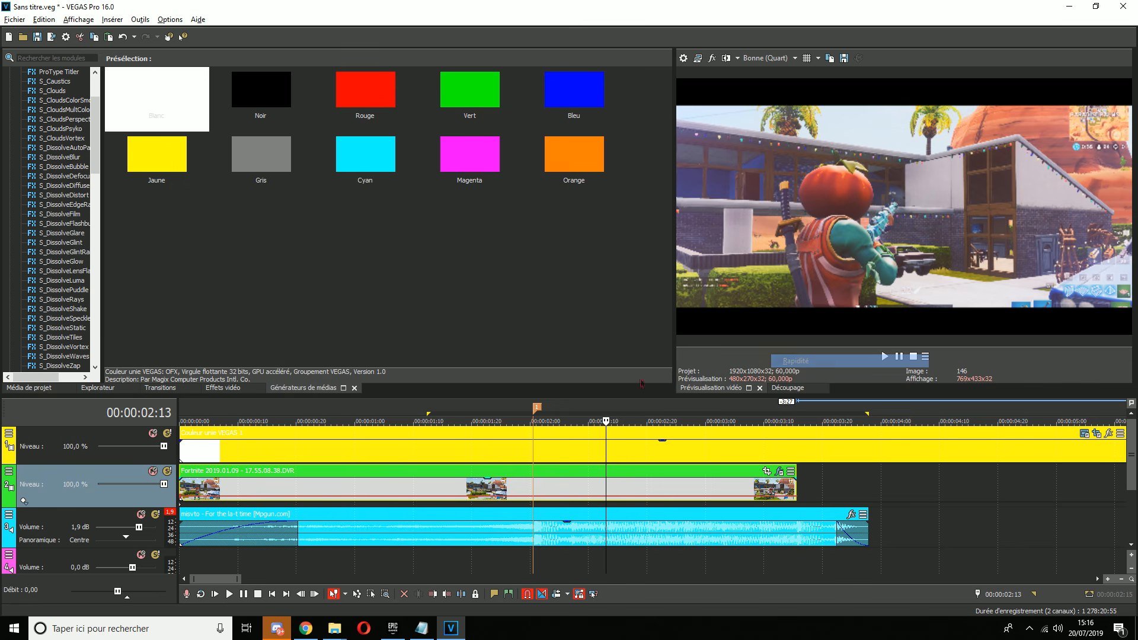
Add speed envelope points at 00:00:01:26, 00:00:02:00 and 00:00:02:04, and raise the middle one to about 653 %.
click(503, 487)
scroll(670, 496, up, 2)
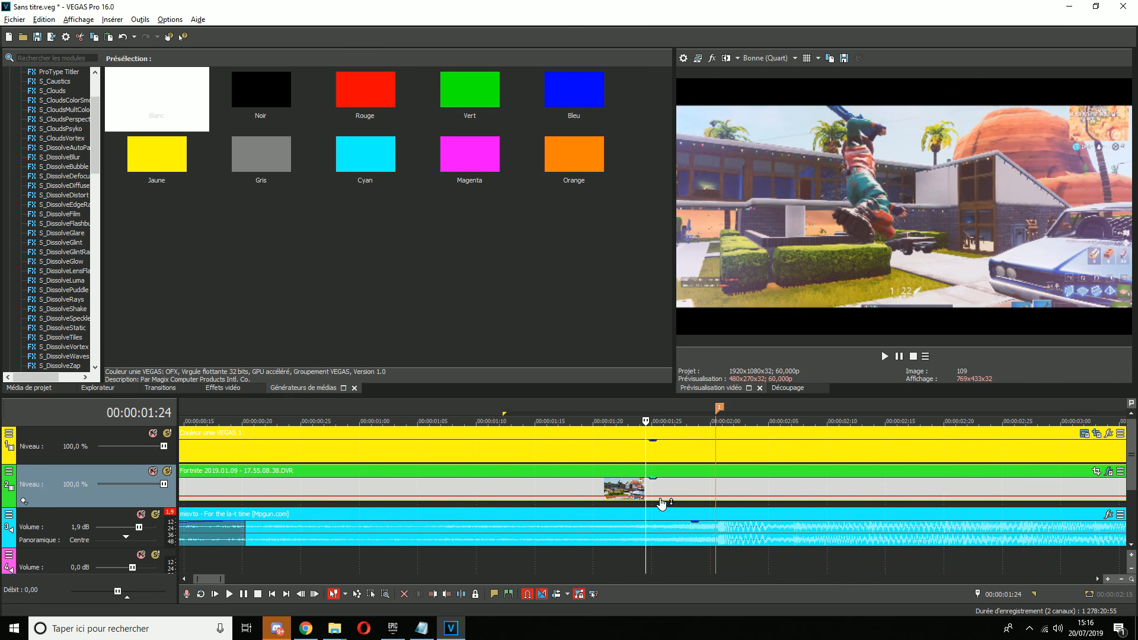
double_click(665, 496)
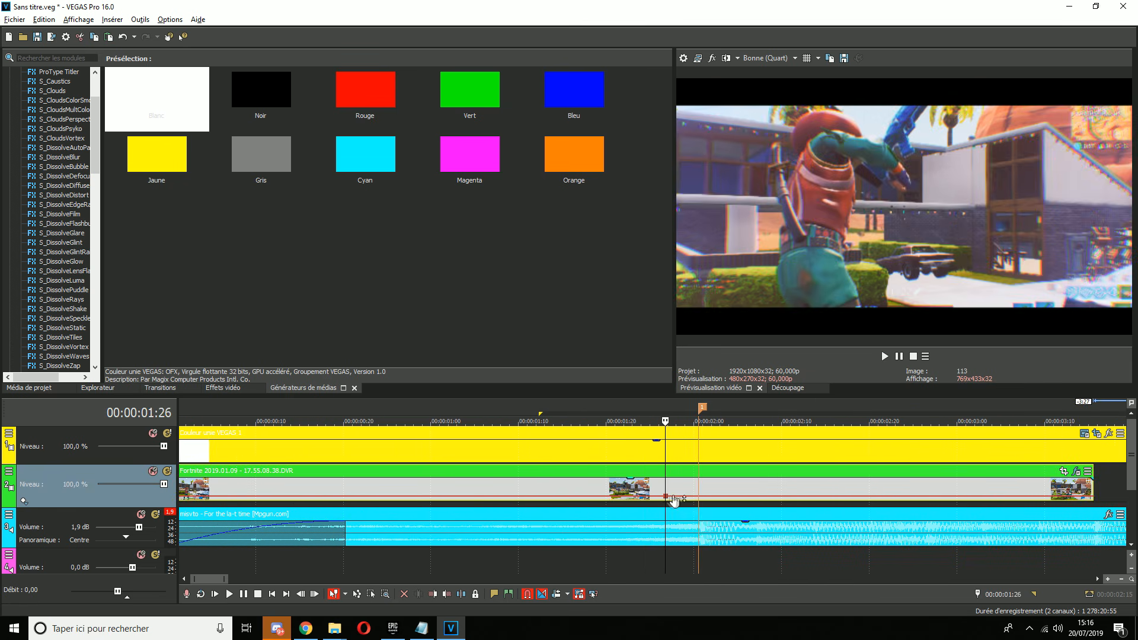
double_click(699, 497)
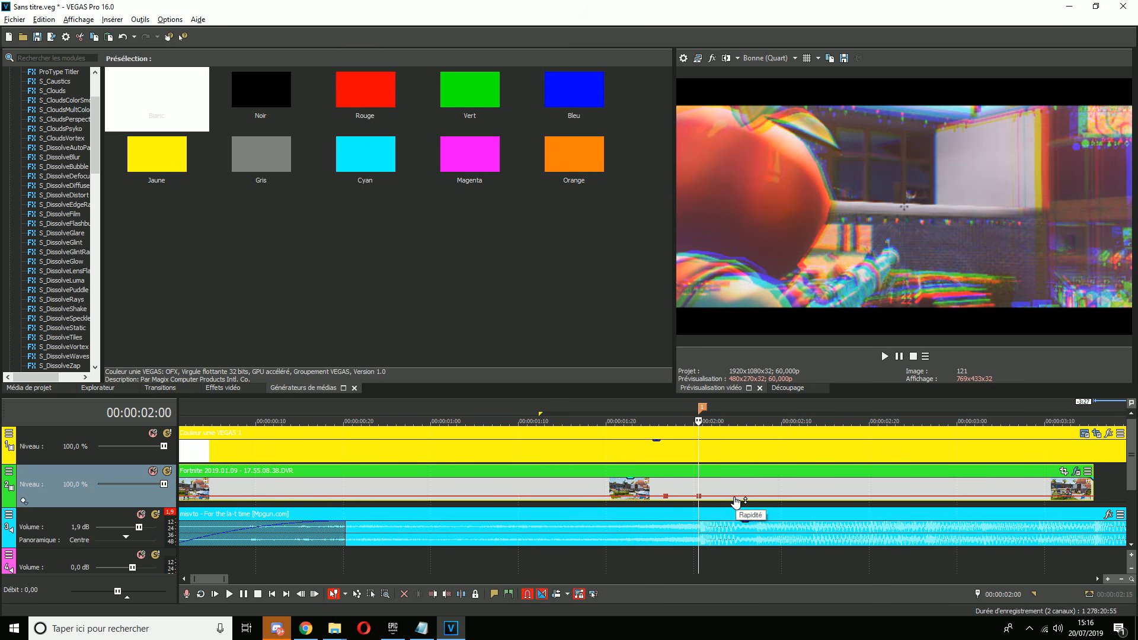
double_click(732, 497)
drag(699, 497, 700, 489)
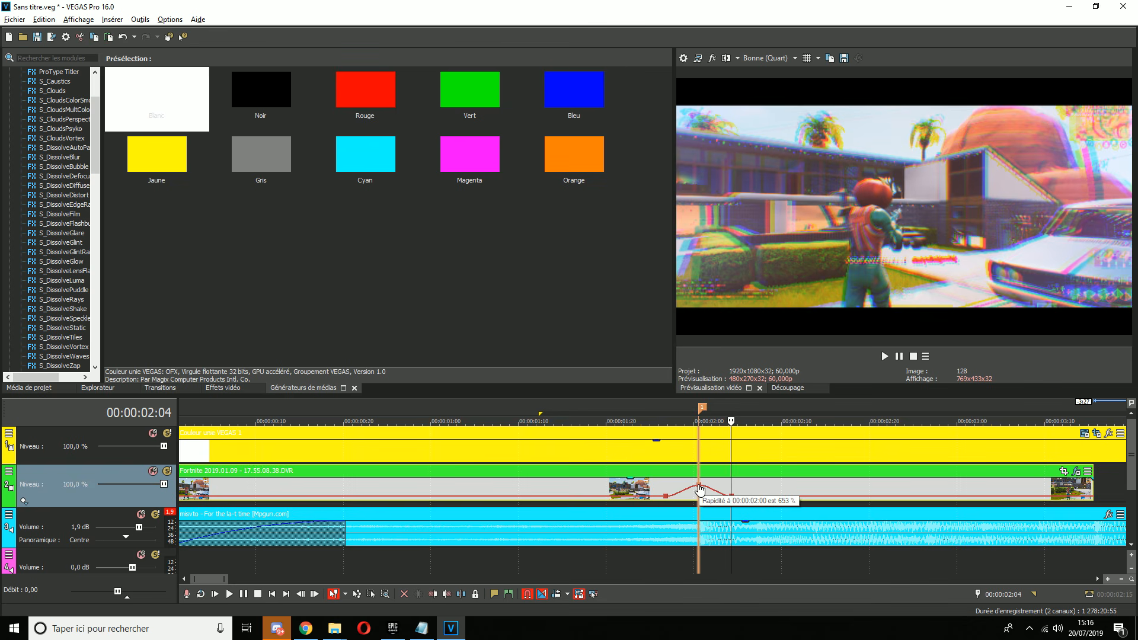
Set the speed envelope's rising segment to Fondu lent and its falling segment to Fondu rapide.
right_click(686, 492)
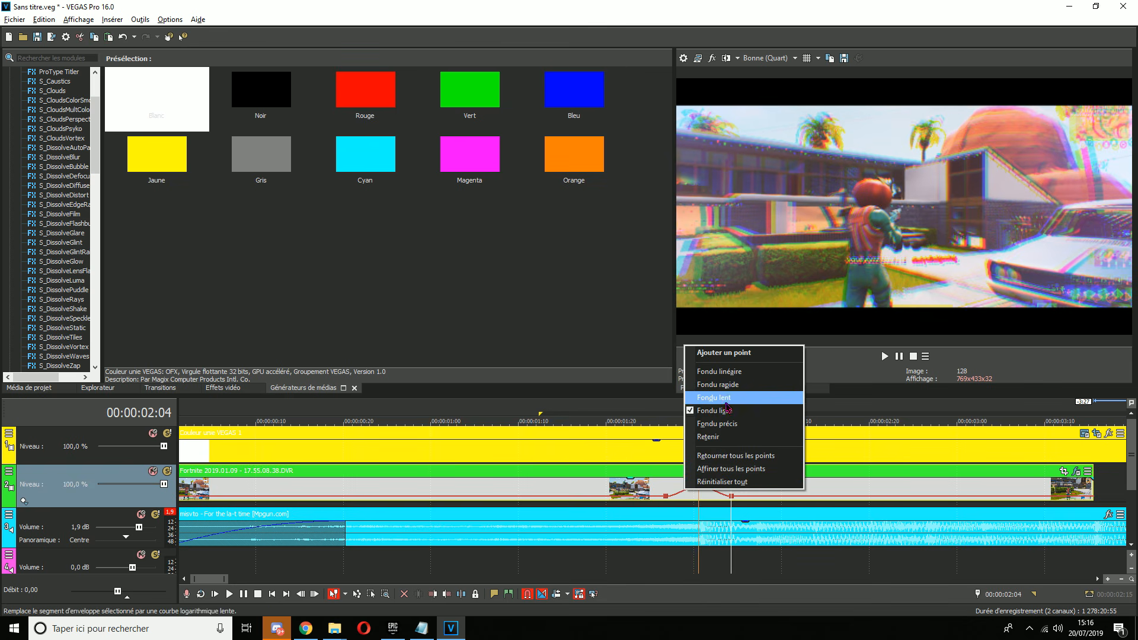
click(726, 403)
right_click(718, 490)
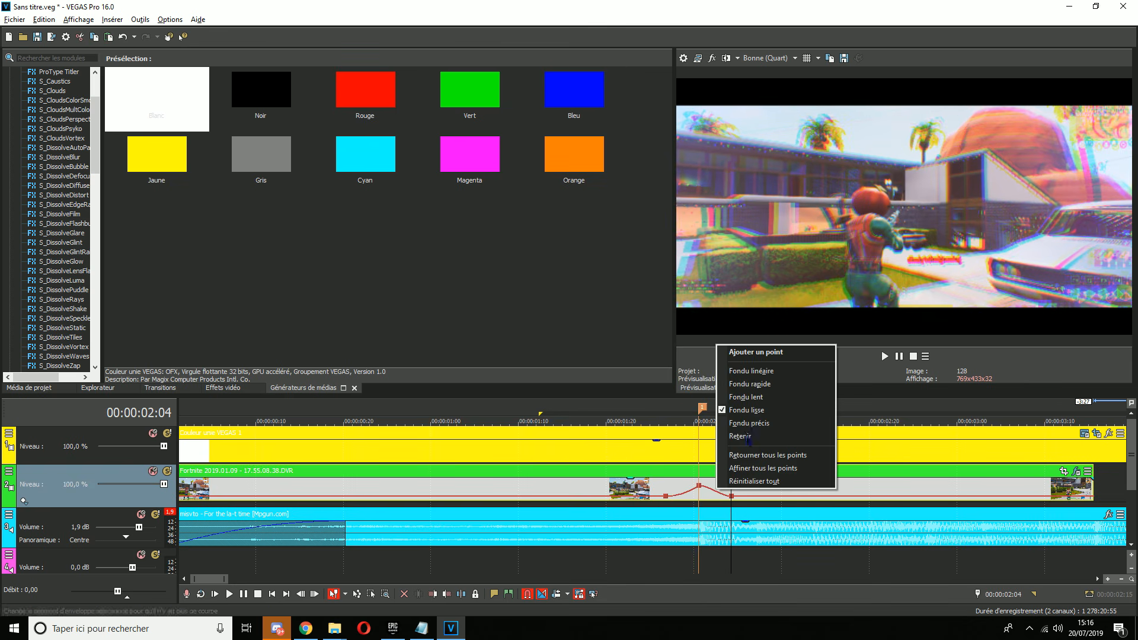
click(751, 384)
scroll(549, 502, down, 4)
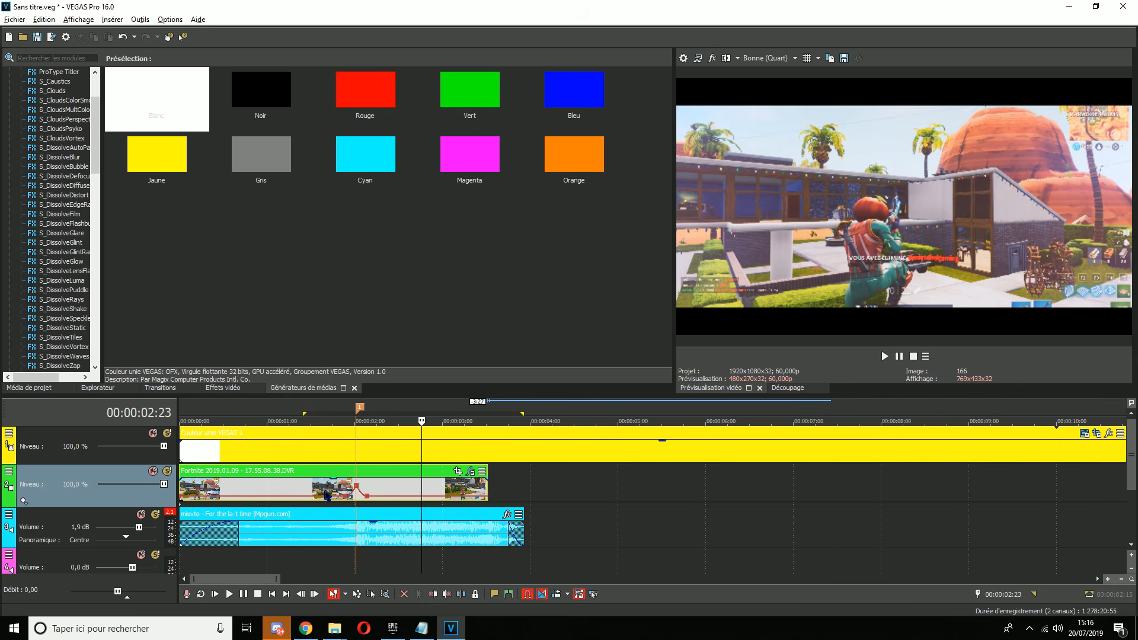
Insert a Titres & Texte VEGAS event at 00:00:01:09 on the second track and replace its sample text with LIKE.
scroll(680, 527, up, 3)
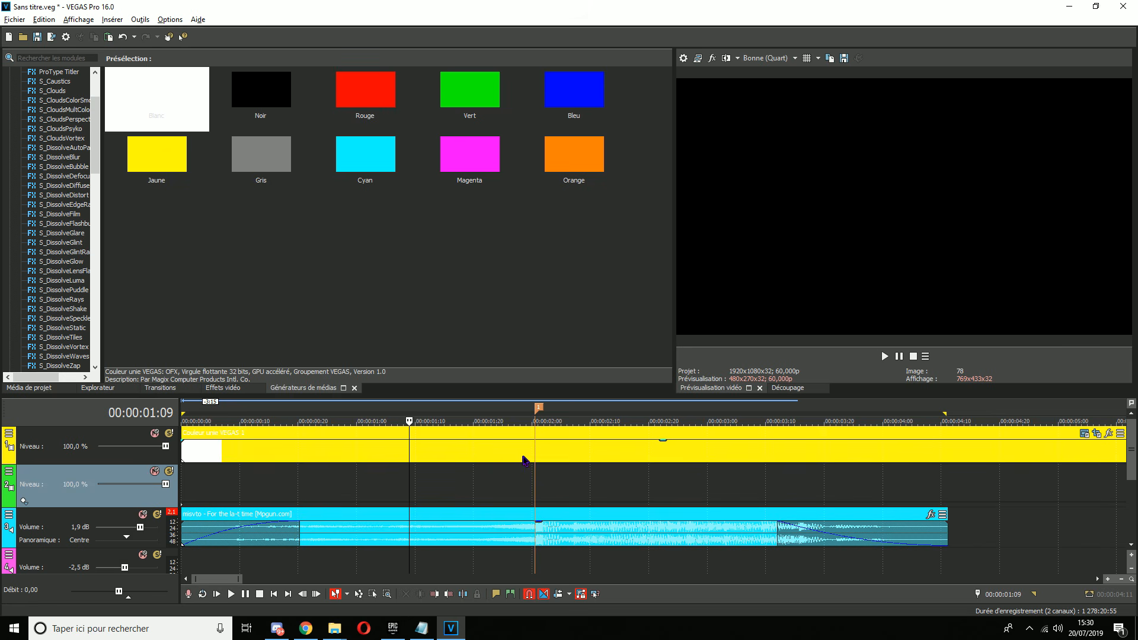
right_click(468, 487)
click(492, 463)
drag(282, 77, 325, 70)
drag(381, 210, 120, 208)
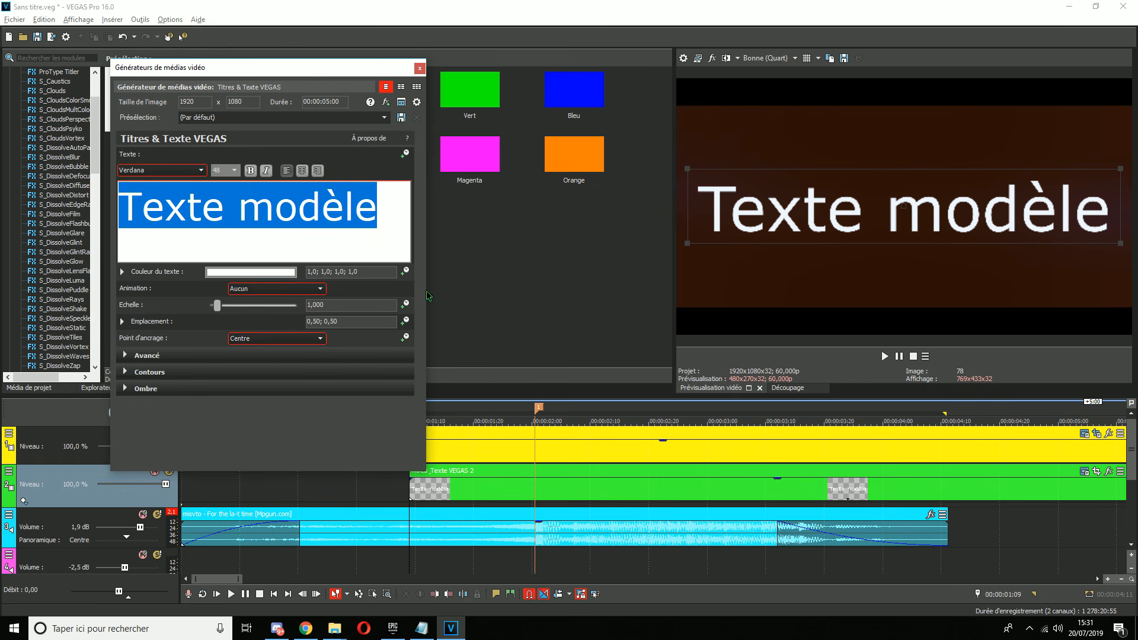
text(LIKE)
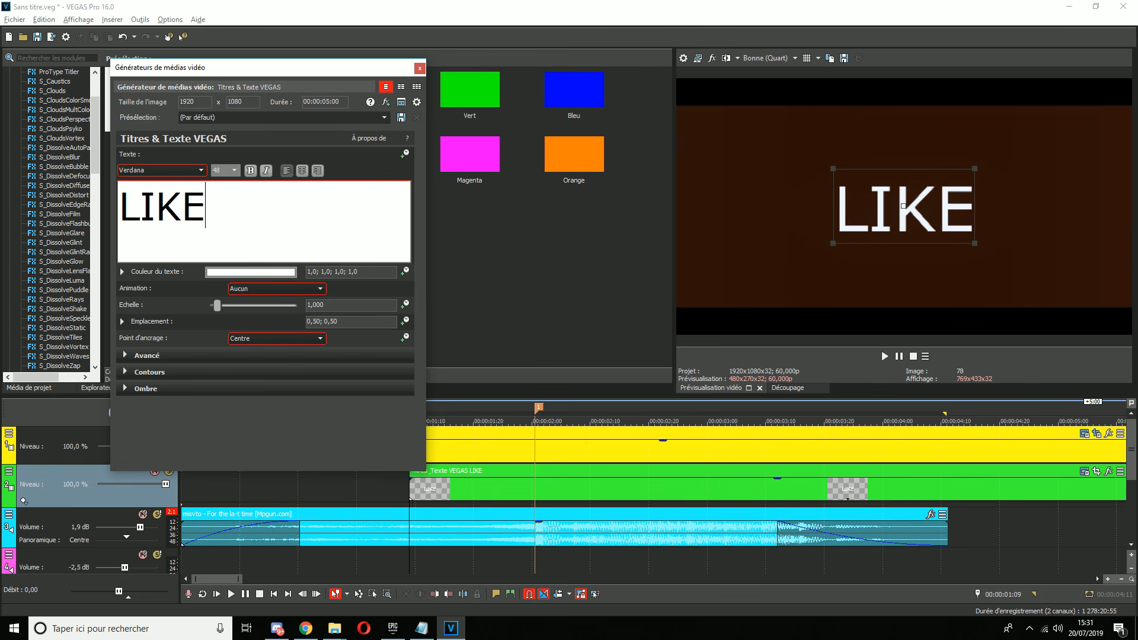
click(420, 69)
click(1085, 472)
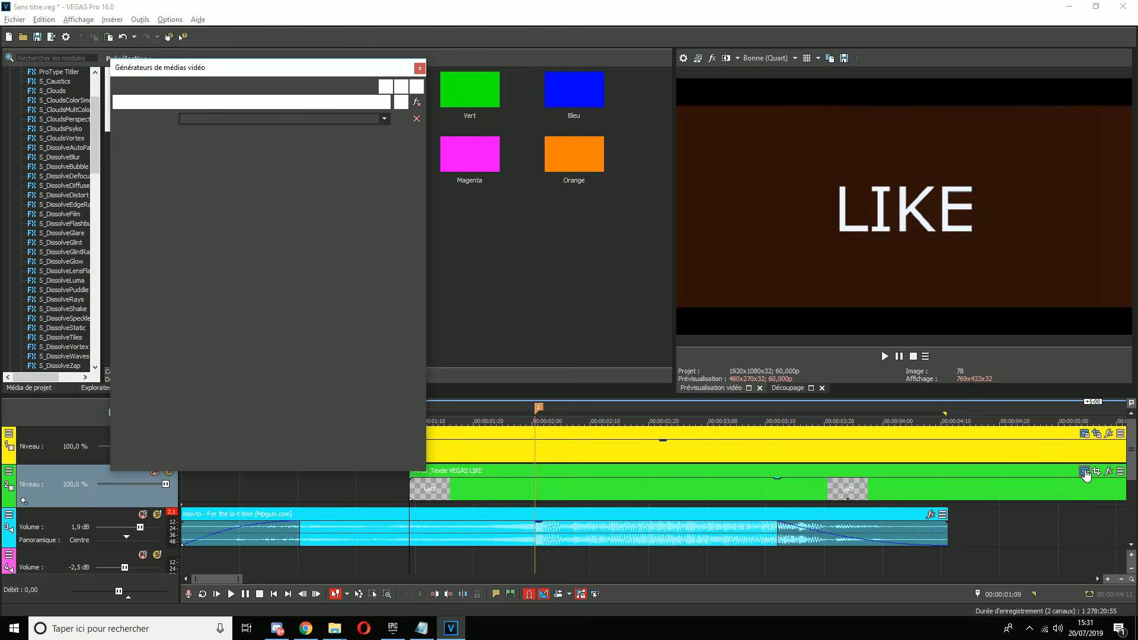
click(420, 69)
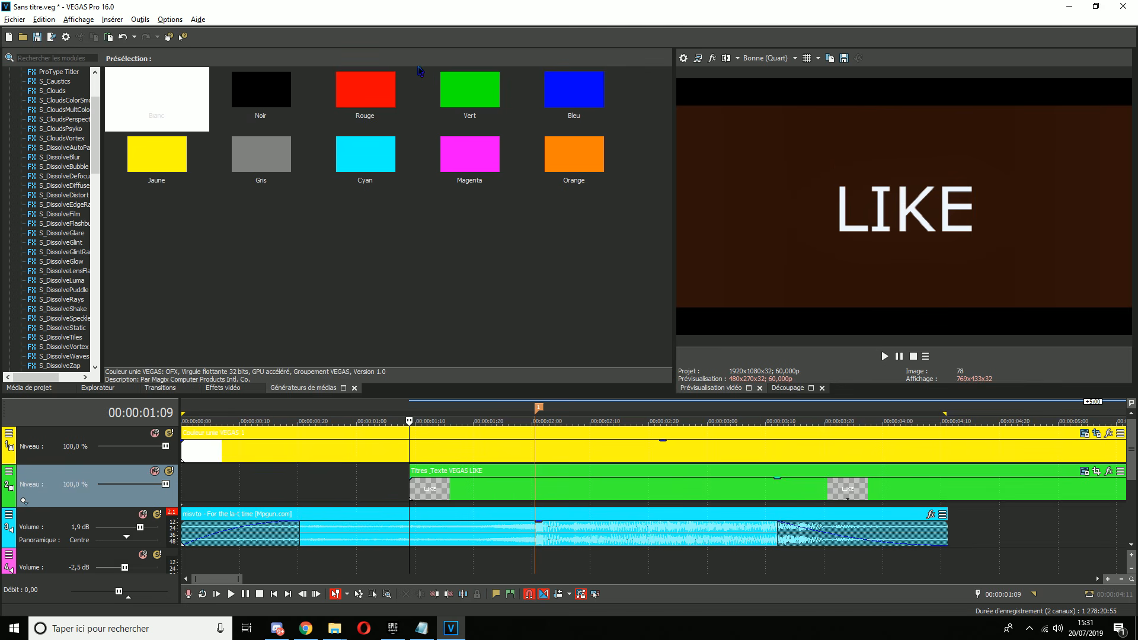
Add the uni.AV Club effect to the LIKE title.
click(1109, 472)
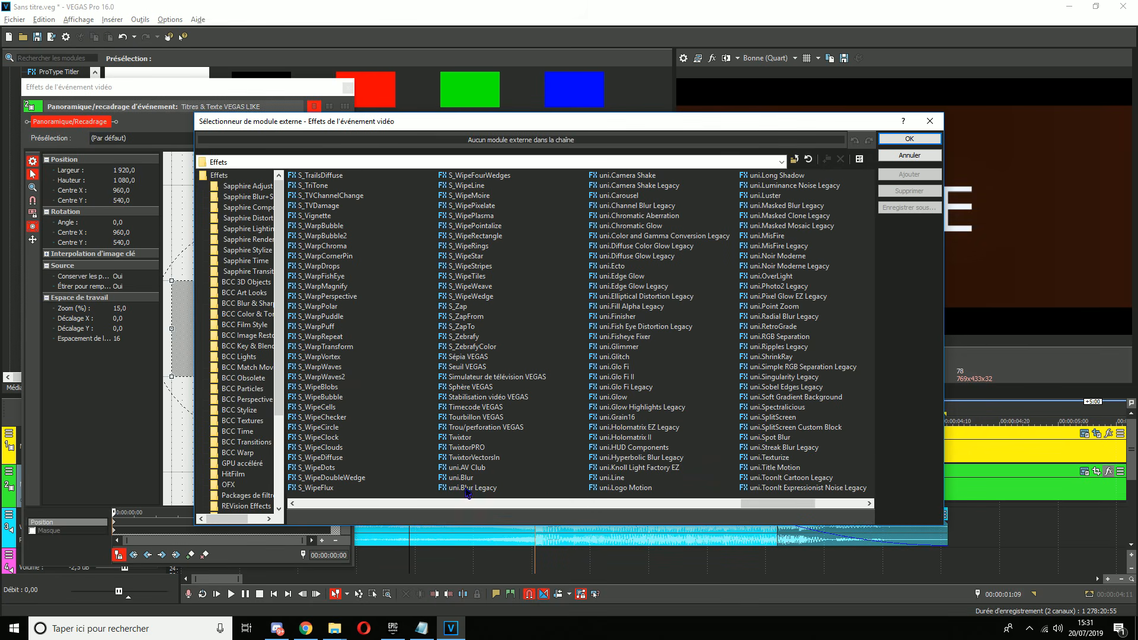
click(468, 468)
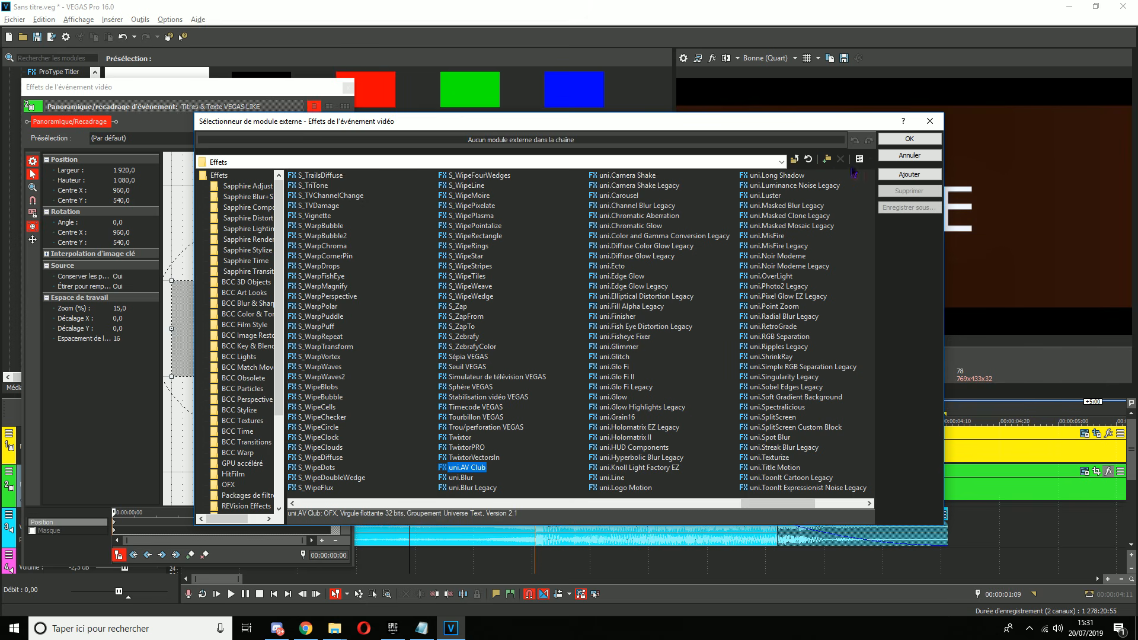
click(910, 174)
click(909, 138)
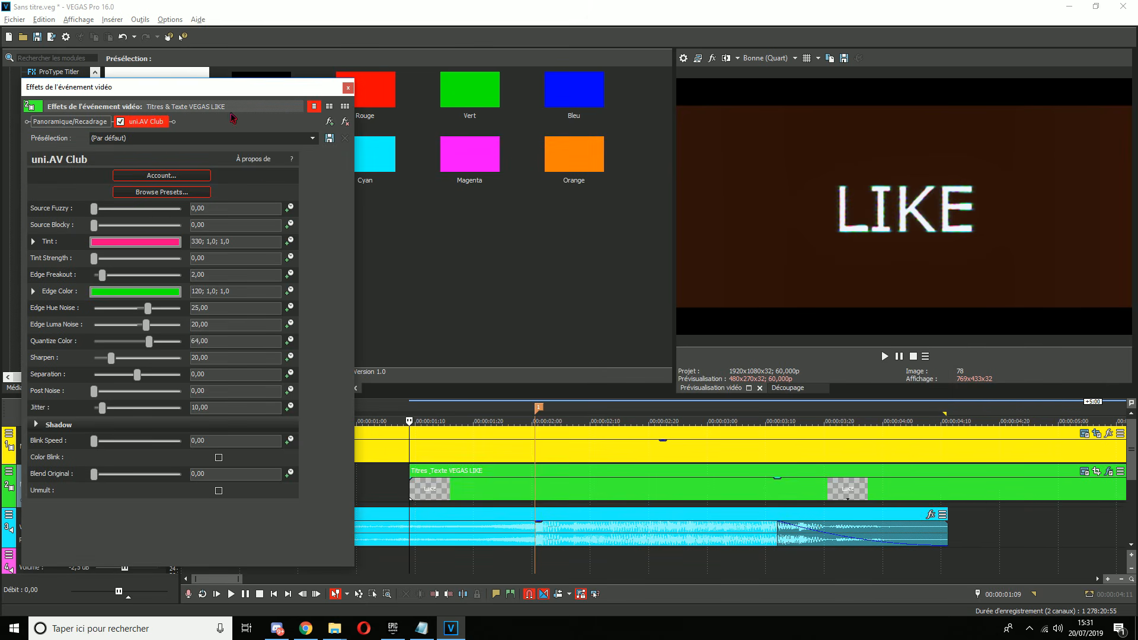
drag(226, 93, 343, 86)
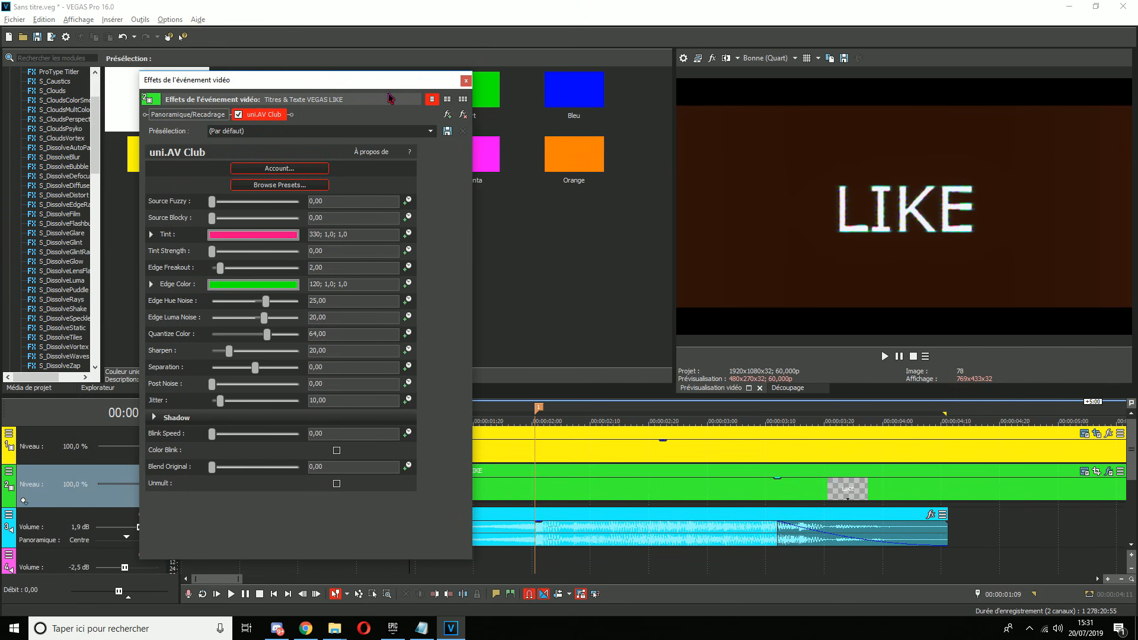
click(466, 80)
Remove the track effect from the LIKE title's track.
click(9, 472)
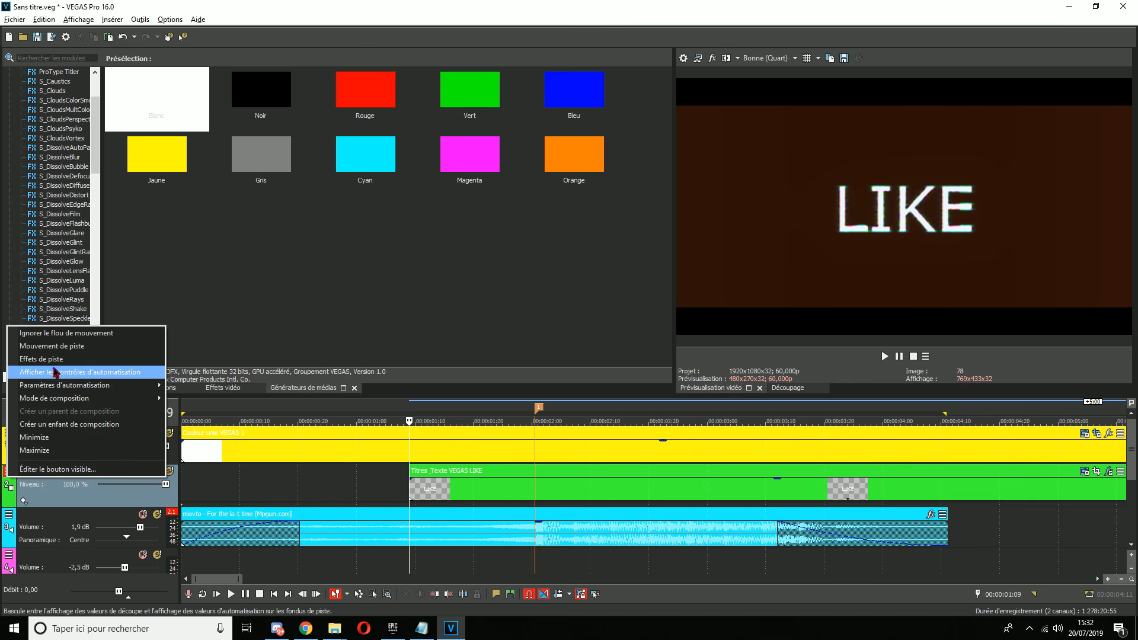
click(52, 363)
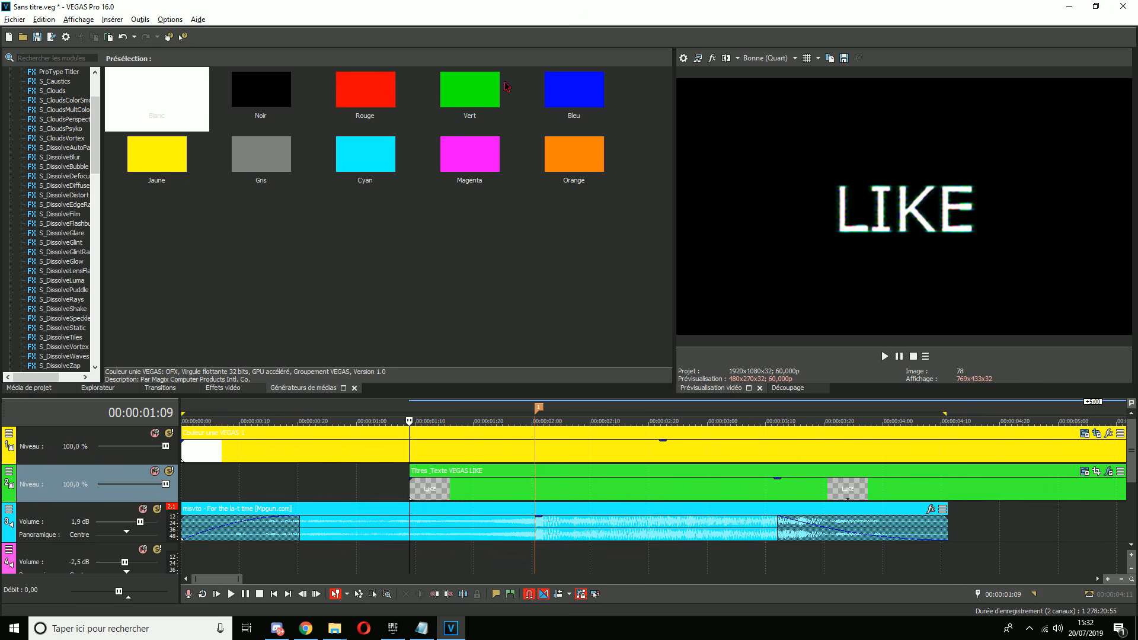
click(505, 115)
Apply the UHF preset to the LIKE title's uni.AV Club effect.
click(1108, 474)
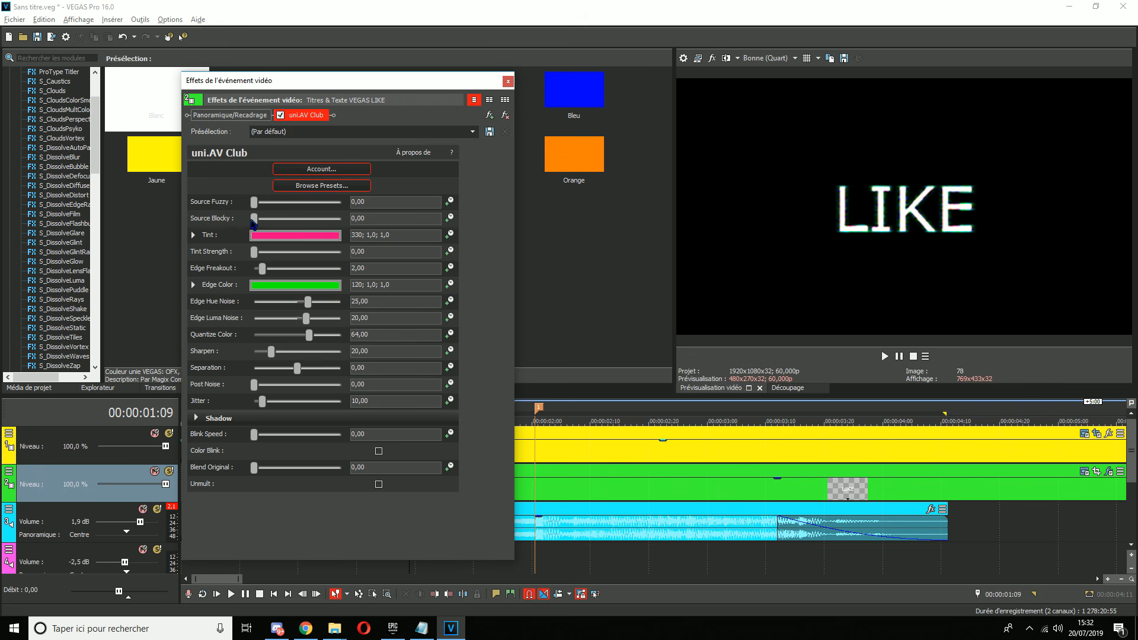
mouse_move(253, 219)
mouse_down()
mouse_move(364, 223)
mouse_move(252, 220)
mouse_up()
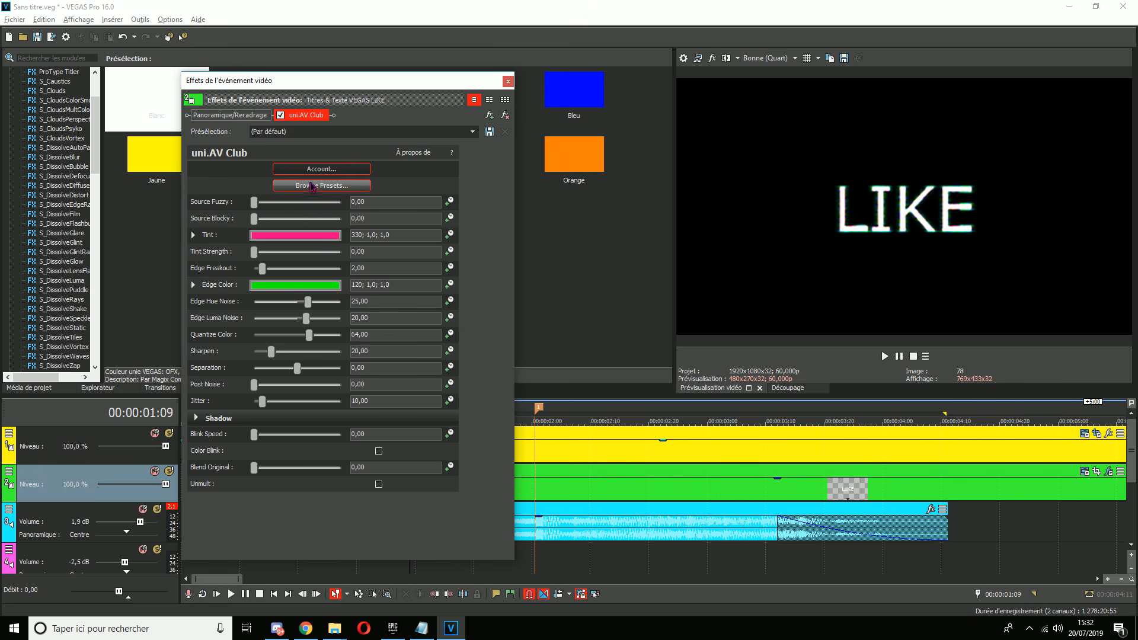
click(312, 187)
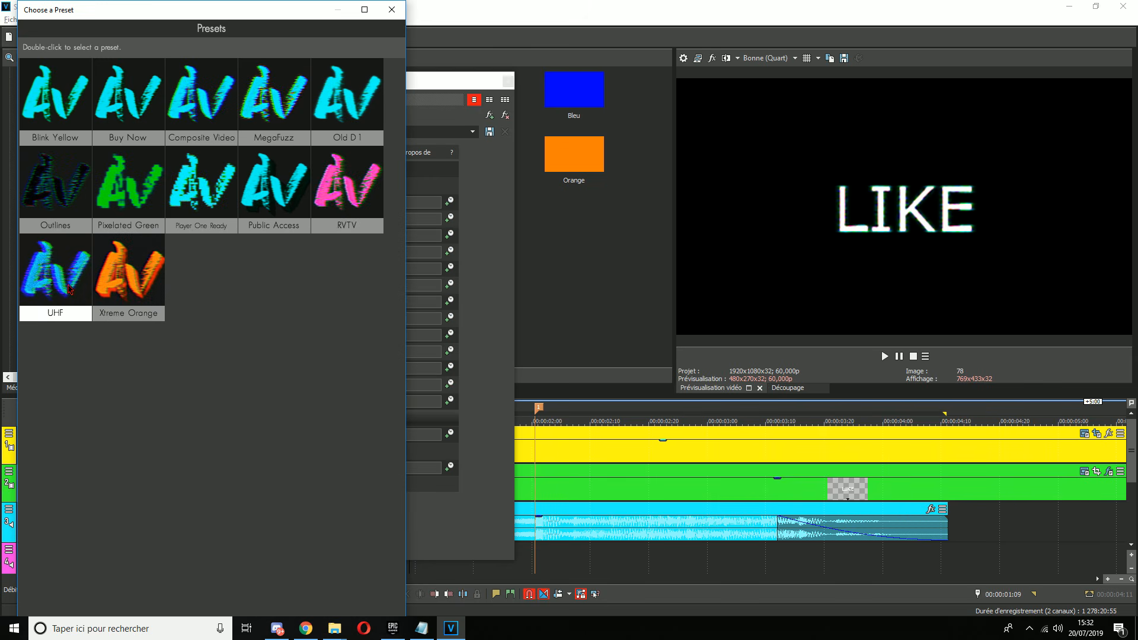
drag(268, 15, 318, 9)
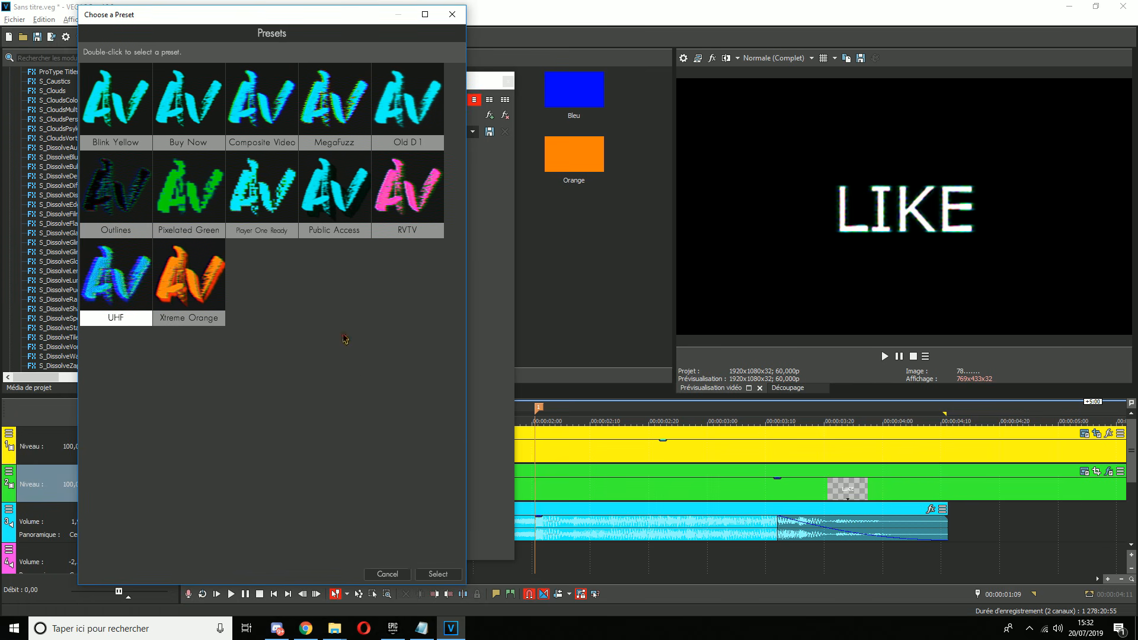
click(438, 572)
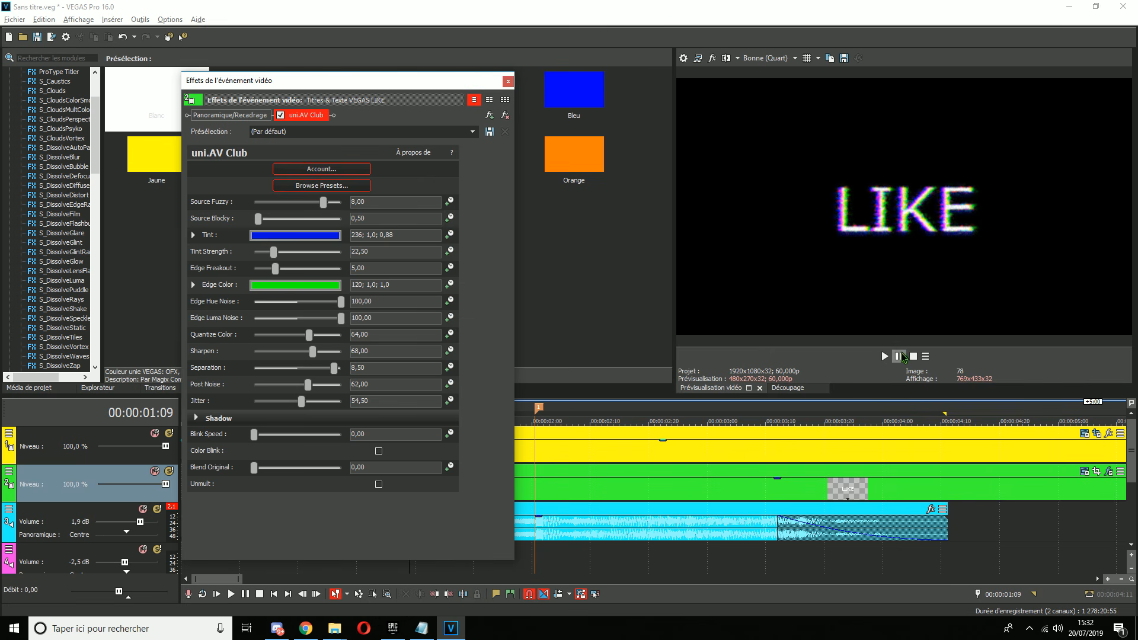
Play the LIKE title to preview the UHF preset.
click(902, 356)
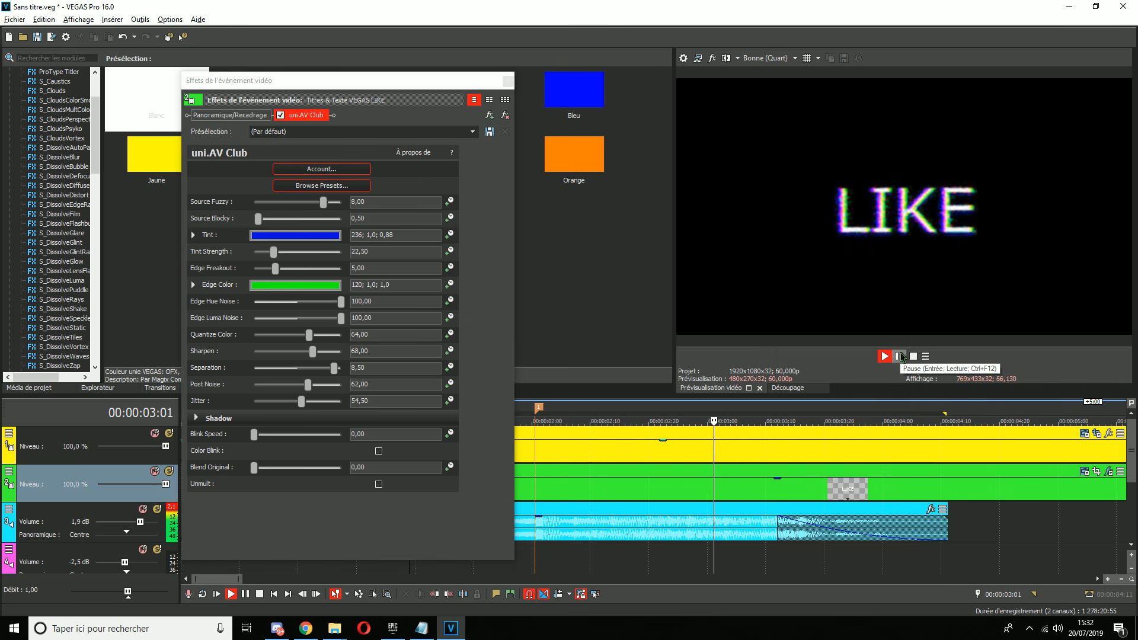
click(900, 356)
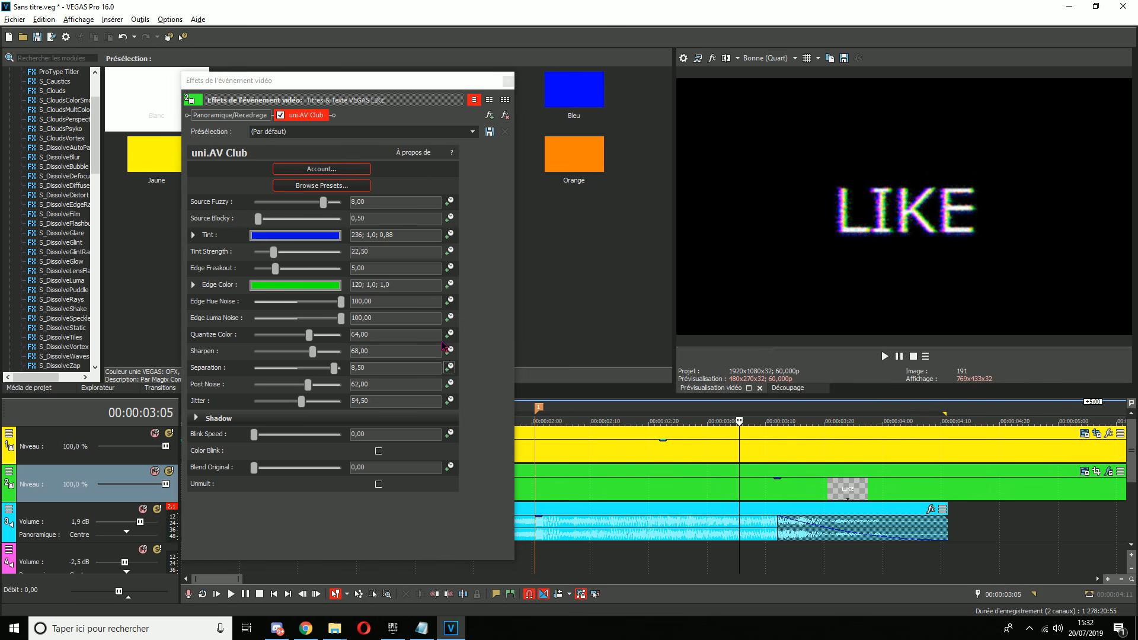
click(254, 438)
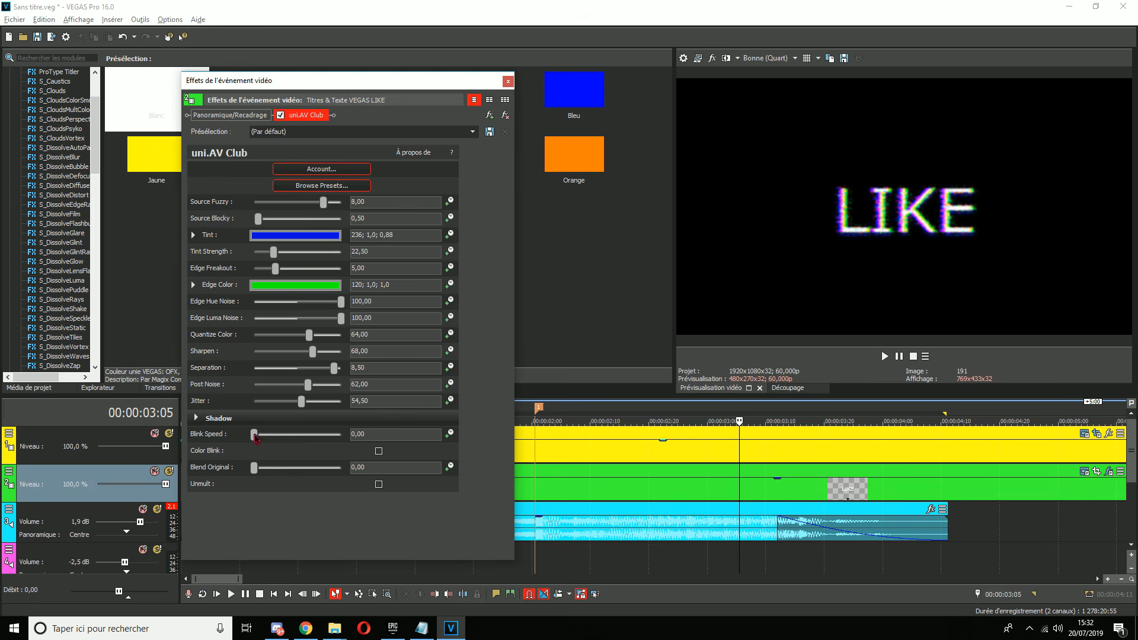
drag(260, 439, 235, 442)
Animate the title's Source Blocky from 0,00 at its start to 10,00 at 00:00:01:20 in the effect timeline.
mouse_move(258, 219)
mouse_down()
mouse_move(313, 235)
mouse_move(250, 234)
mouse_up()
click(449, 218)
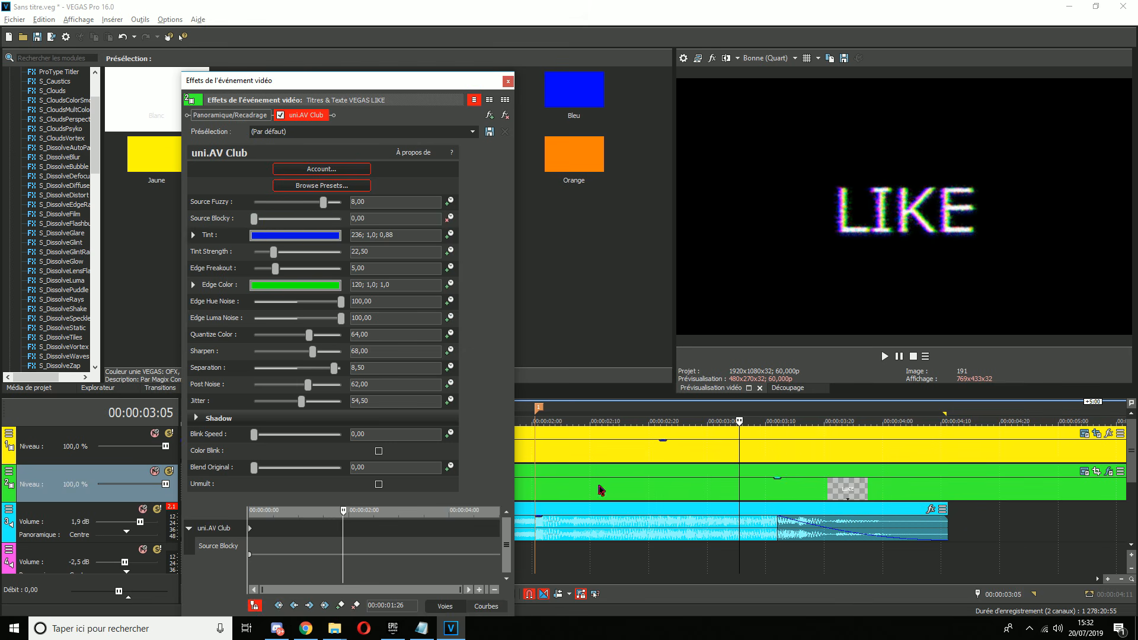
click(599, 487)
click(901, 362)
click(901, 361)
drag(254, 219, 341, 219)
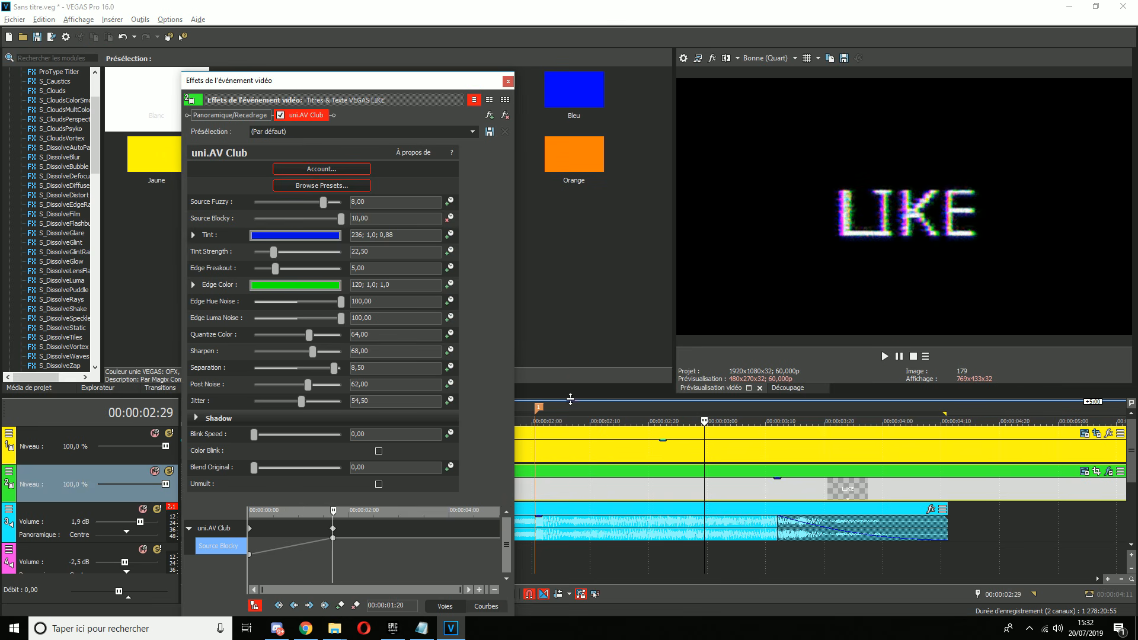
click(508, 81)
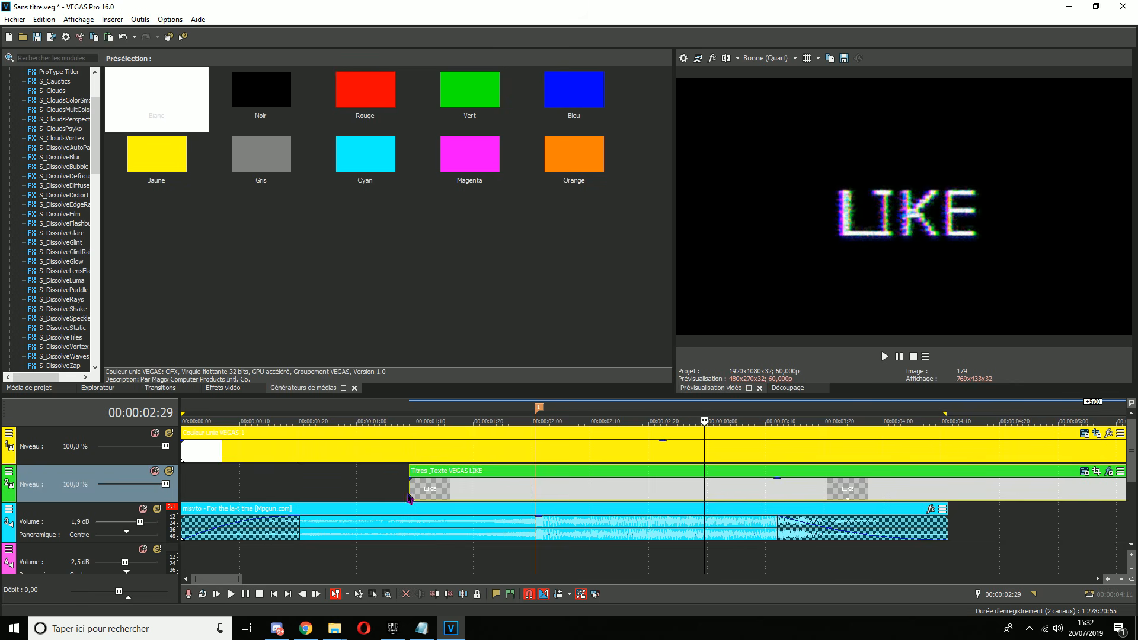
Play the LIKE title from its start to check the animated blocky glitch.
click(415, 490)
click(885, 356)
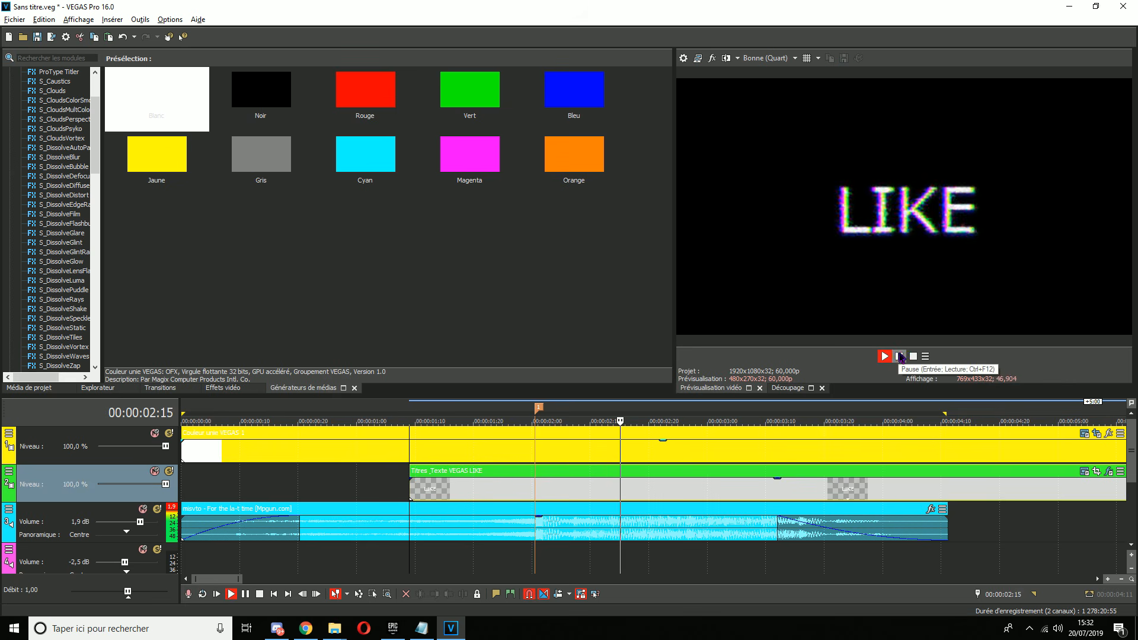
click(900, 357)
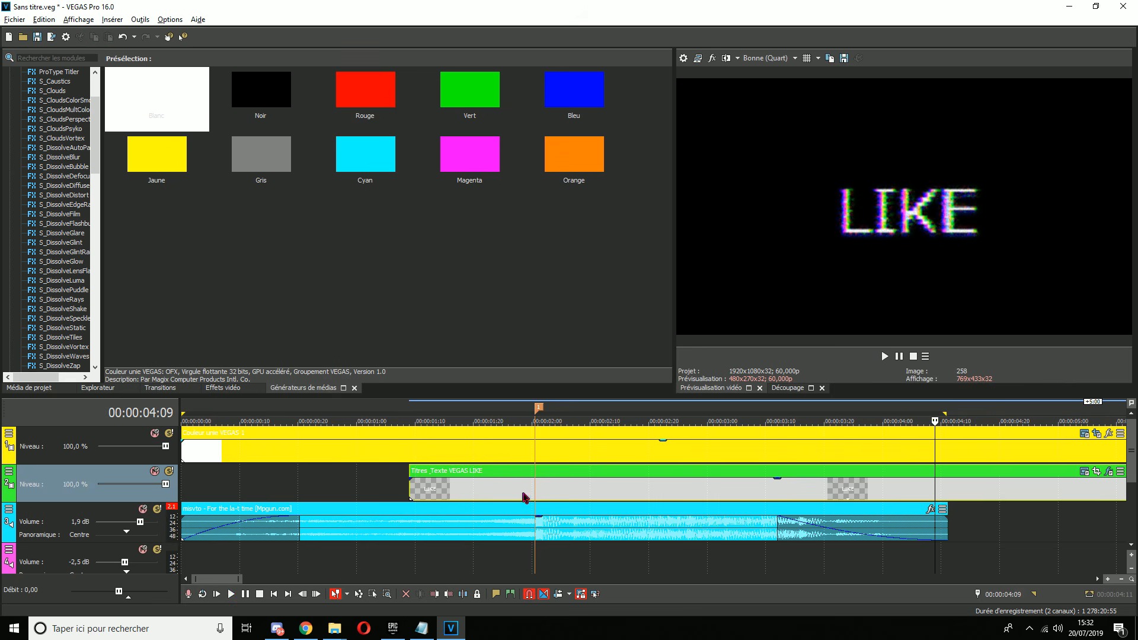
Play the Glitch Transitions 04 clip placed after the title to preview it.
scroll(338, 516, down, 5)
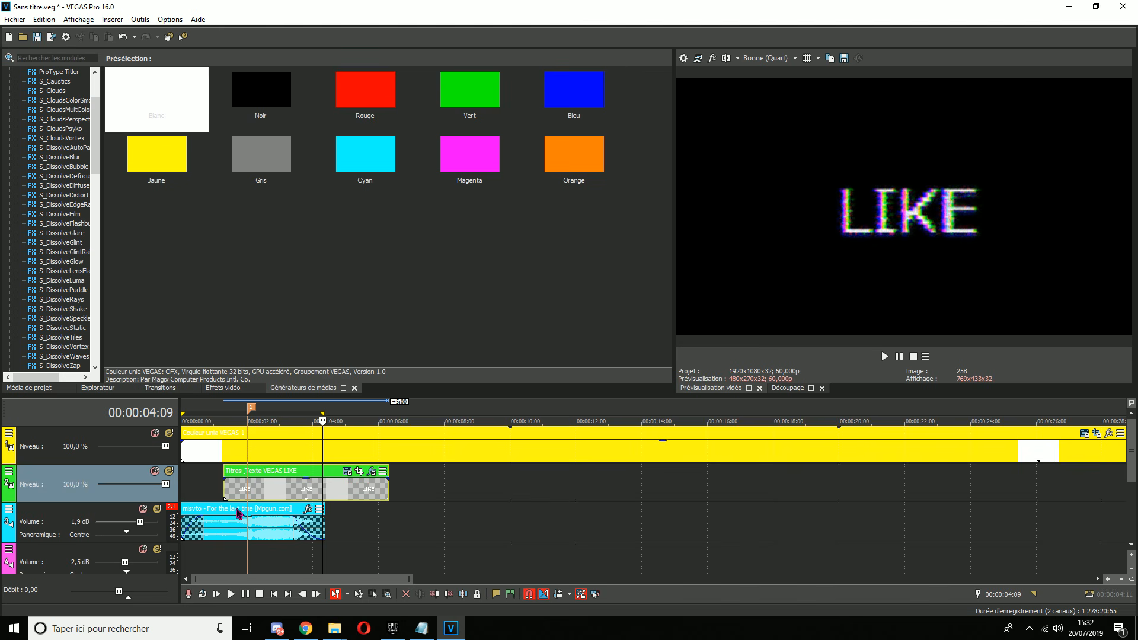
click(223, 492)
scroll(223, 492, up, 4)
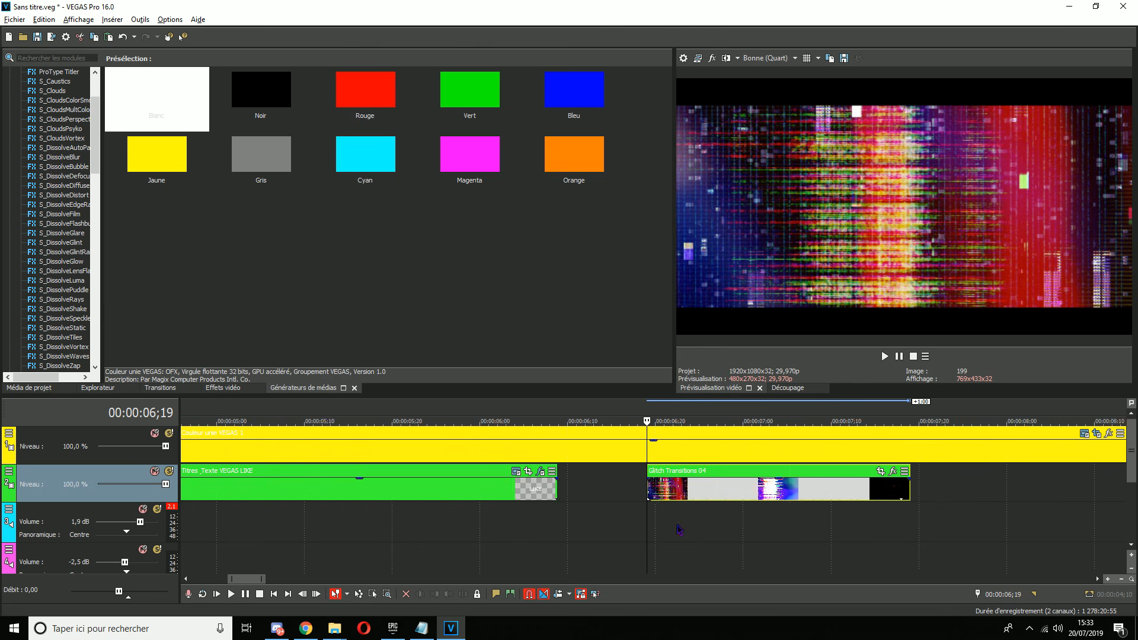
click(885, 356)
click(901, 357)
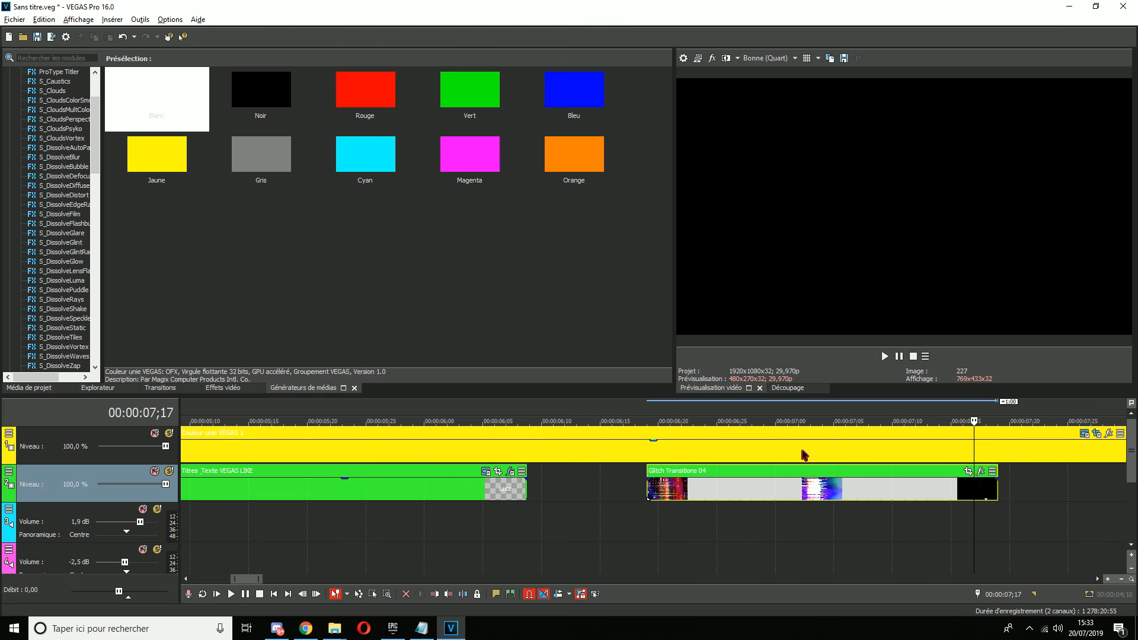
Insert a video track above the title's track and move the Glitch Transitions 04 clip onto it, starting at about 00:00:01:16.
scroll(619, 491, down, 3)
drag(1133, 467, 1133, 524)
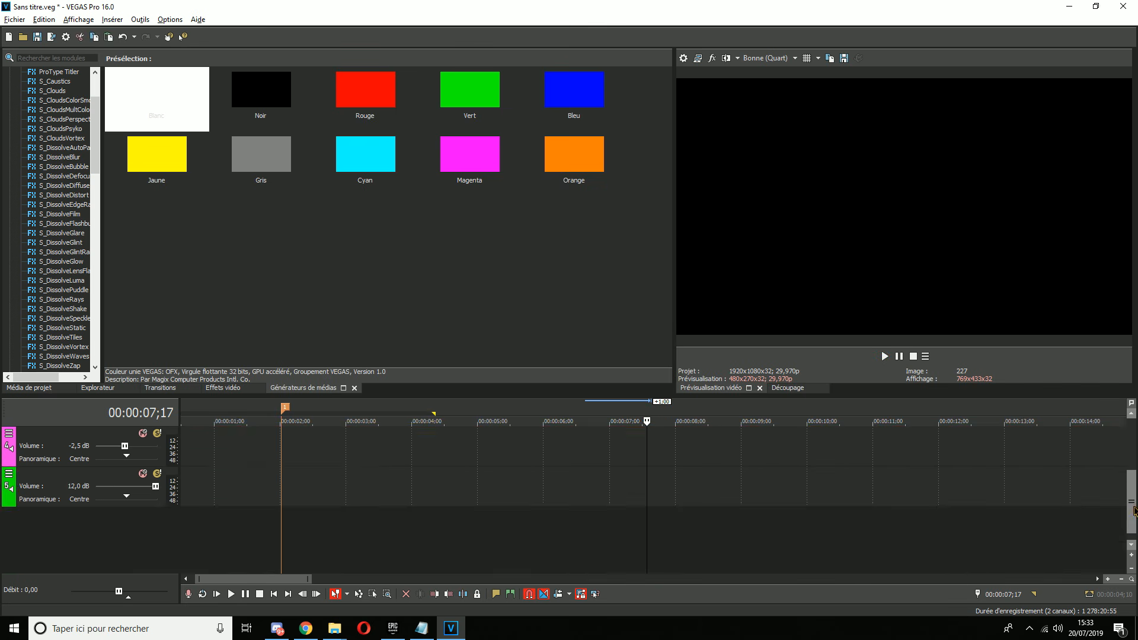
right_click(873, 520)
click(906, 558)
drag(148, 457, 151, 495)
drag(614, 529, 278, 479)
click(255, 490)
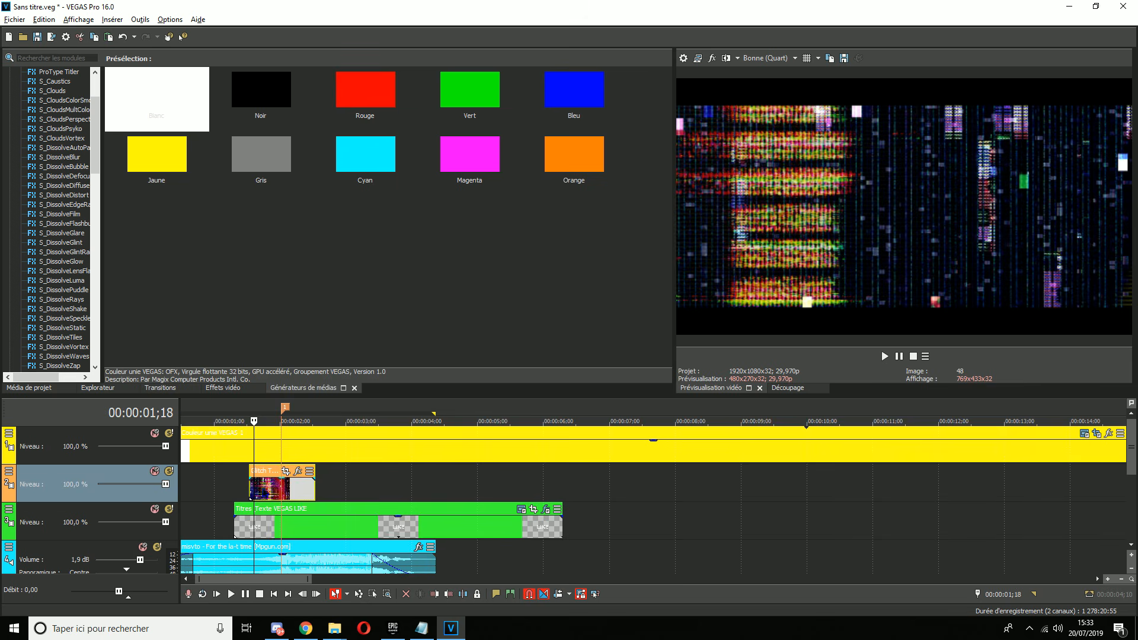
Preview the glitch transition over the title and shift its clip five frames earlier.
scroll(819, 457, up, 5)
click(885, 357)
click(913, 357)
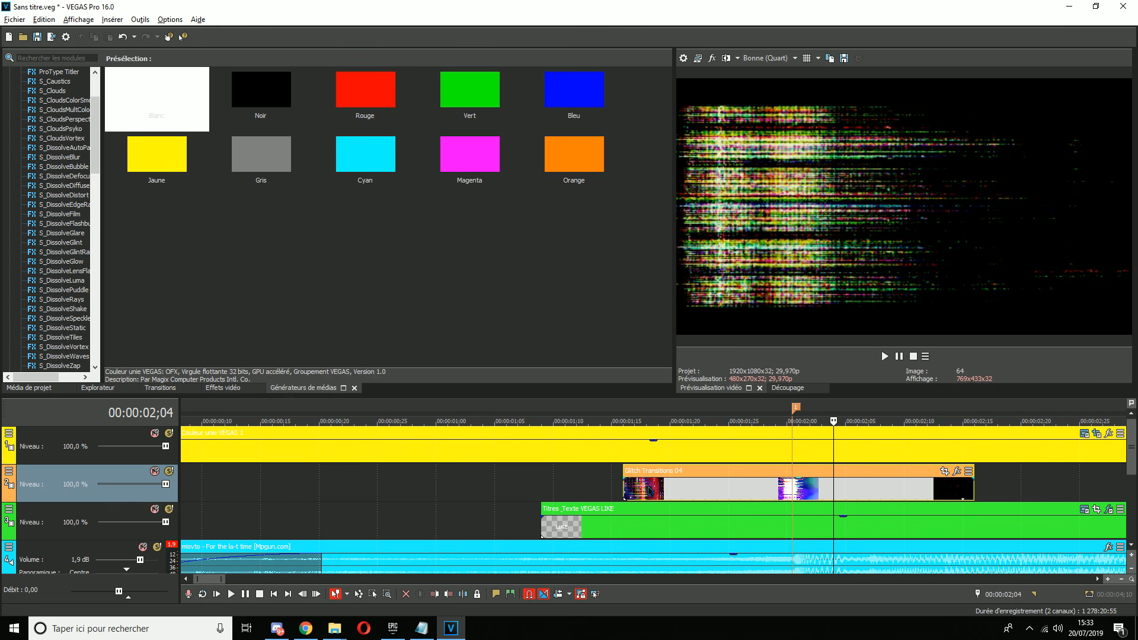
drag(651, 491, 591, 491)
Set the compositing mode of the Glitch Transitions 04 track to Écran.
right_click(21, 478)
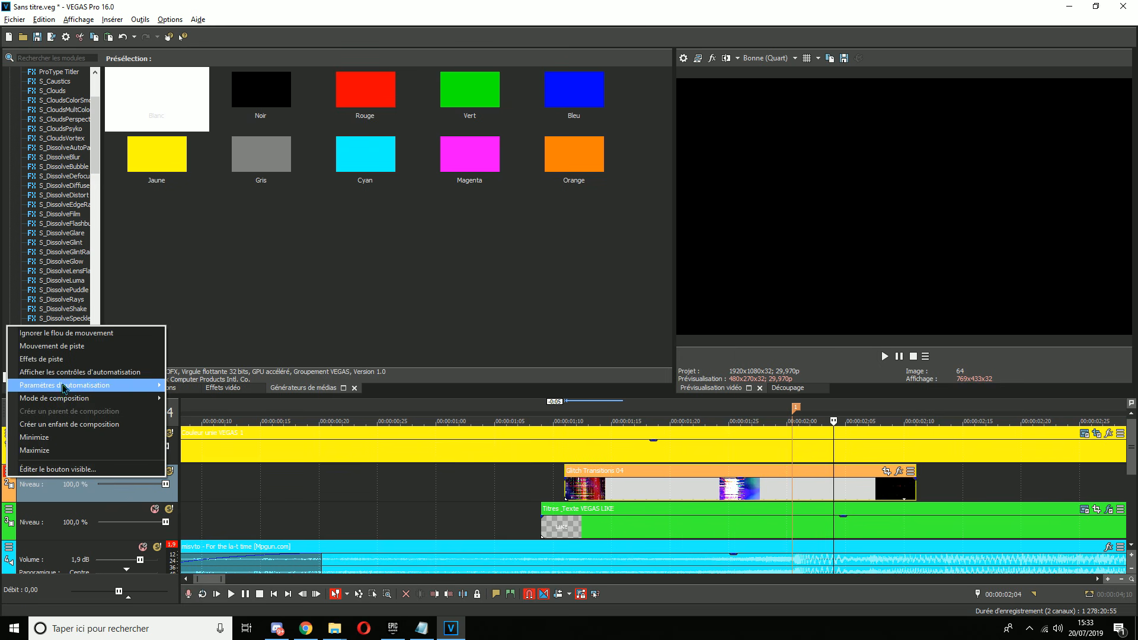
mouse_move(65, 399)
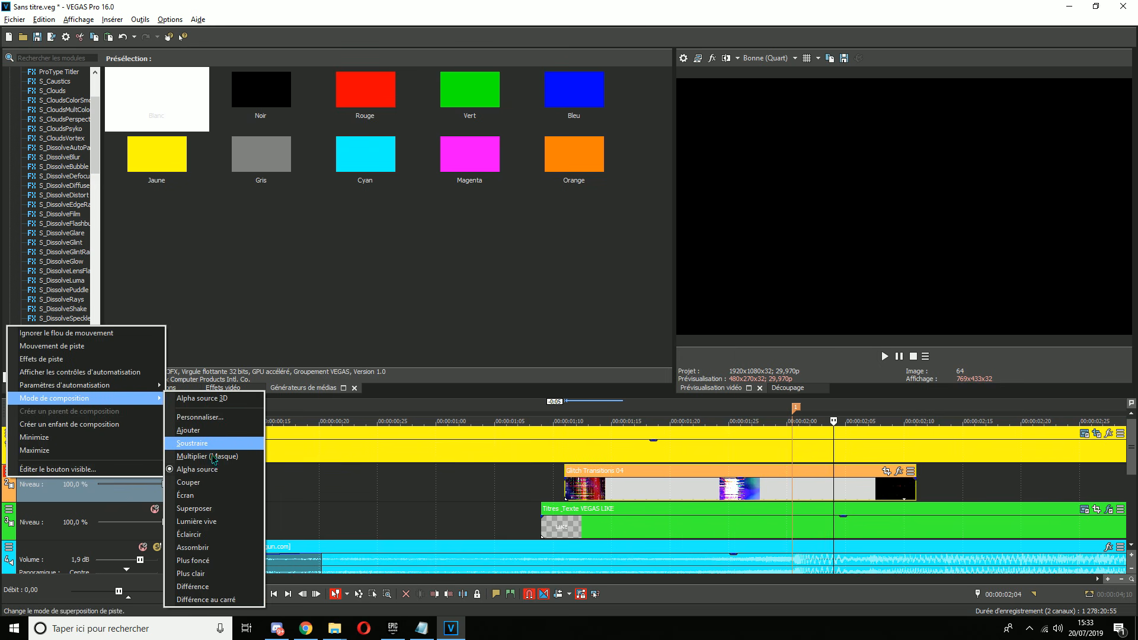
click(207, 496)
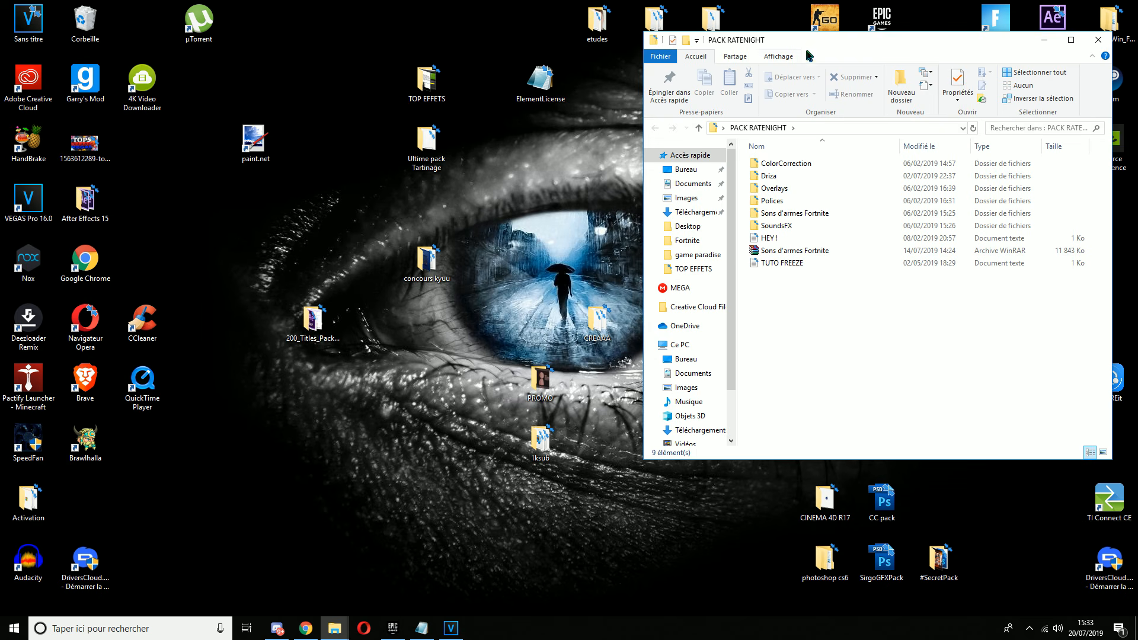
Switch to File Explorer, look through the PACK RATENIGHT folder and open its SoundsFX subfolder.
drag(810, 55, 532, 24)
double_click(500, 196)
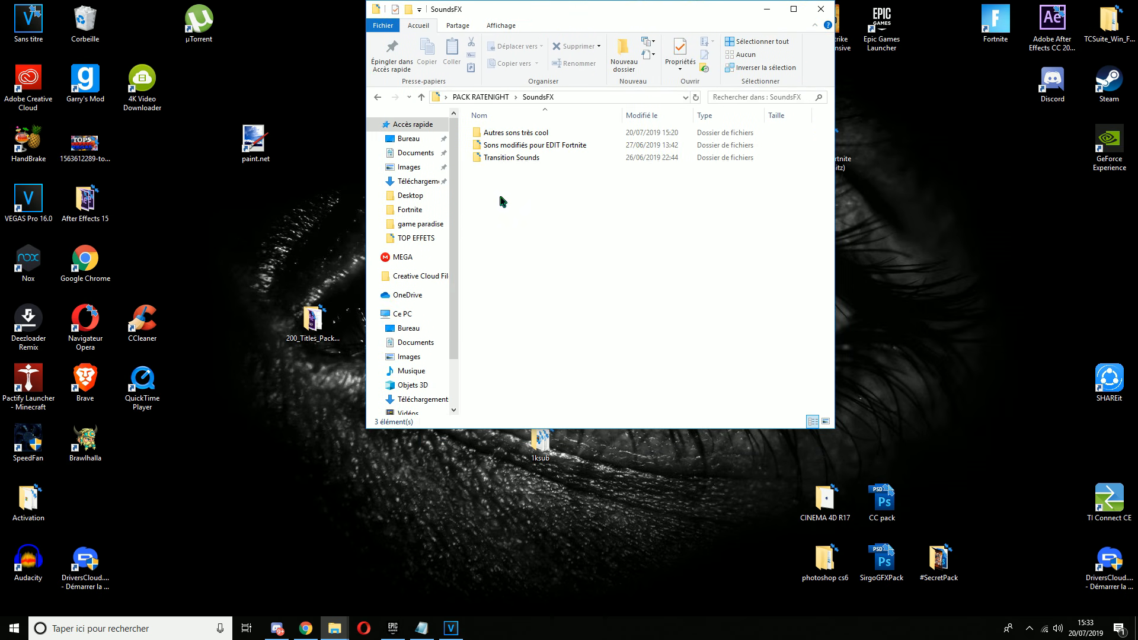
click(379, 98)
mouse_move(530, 336)
mouse_down()
mouse_move(527, 127)
mouse_move(528, 313)
mouse_up()
double_click(512, 198)
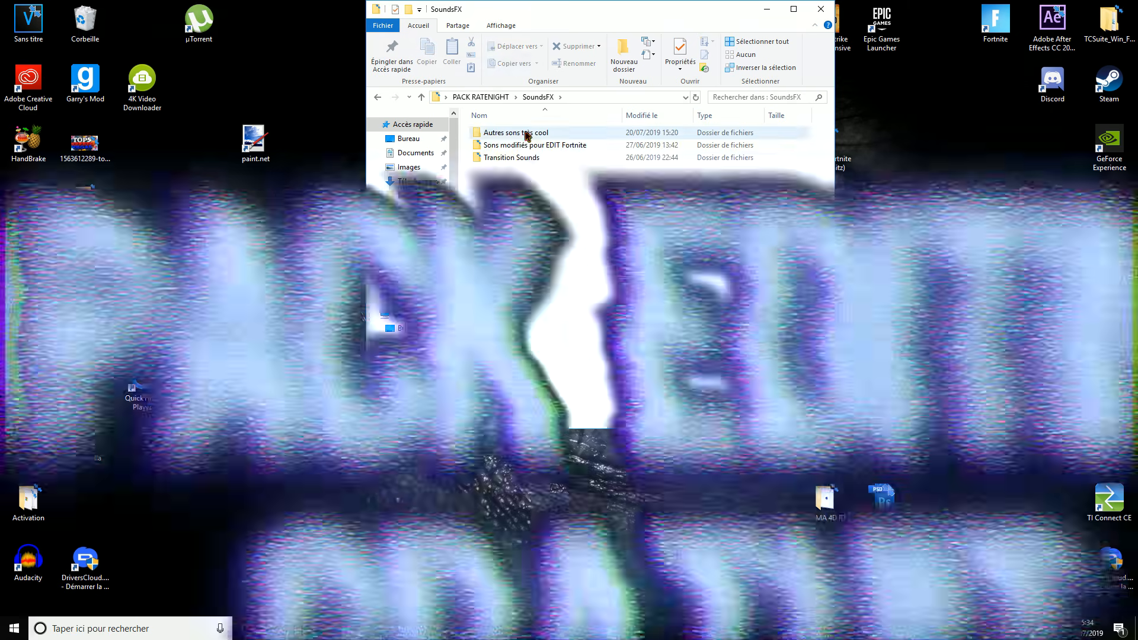
Look through the pack's sound effect folders Sons modifiés pour EDIT Fortnite and Autres sons très cool.
double_click(523, 144)
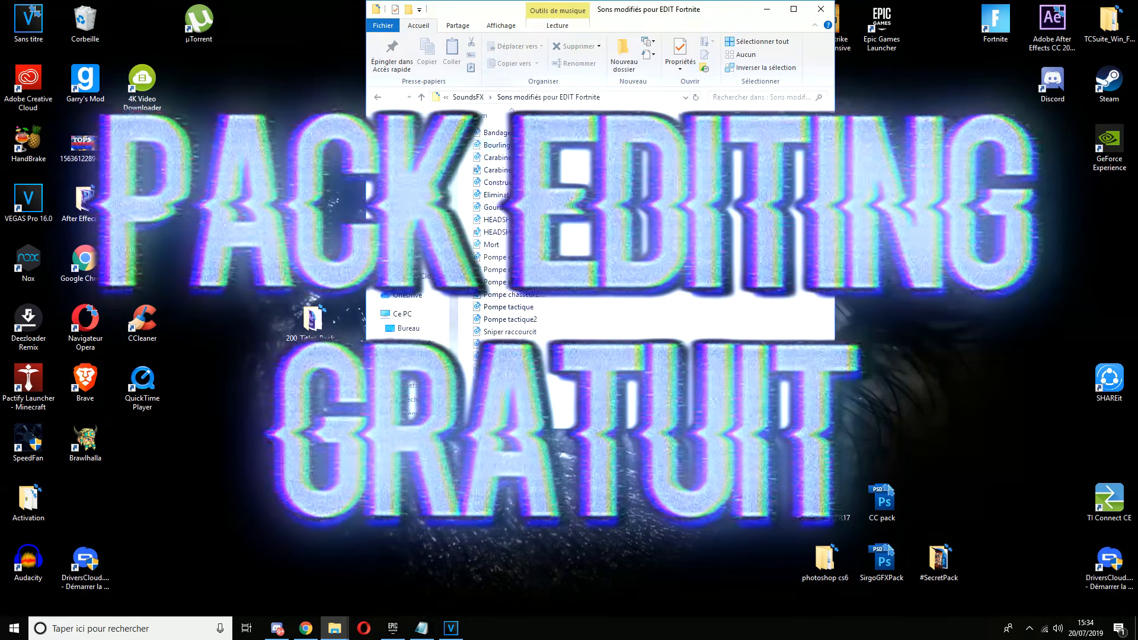
key(BackSpace)
key(BackSpace)
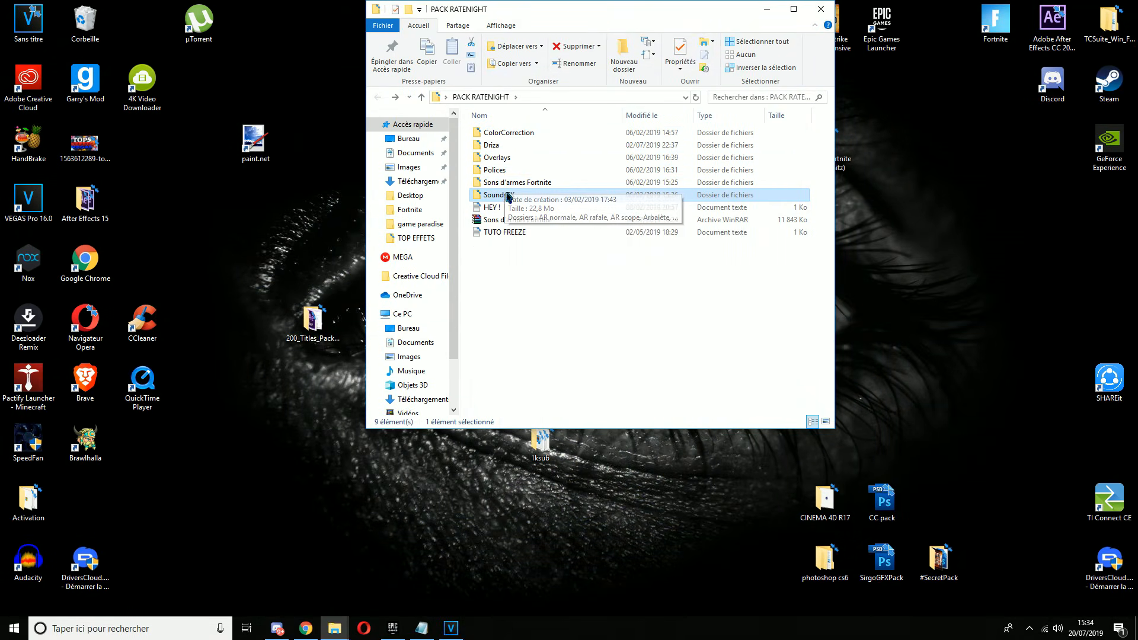
double_click(504, 196)
double_click(508, 132)
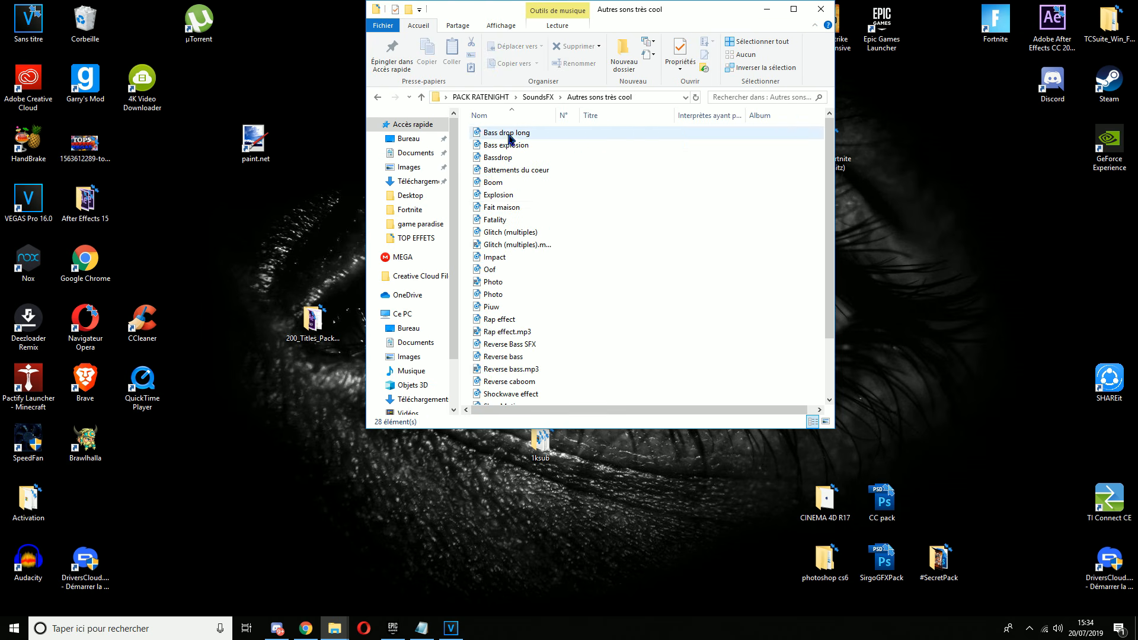
scroll(516, 208, down, 2)
click(375, 98)
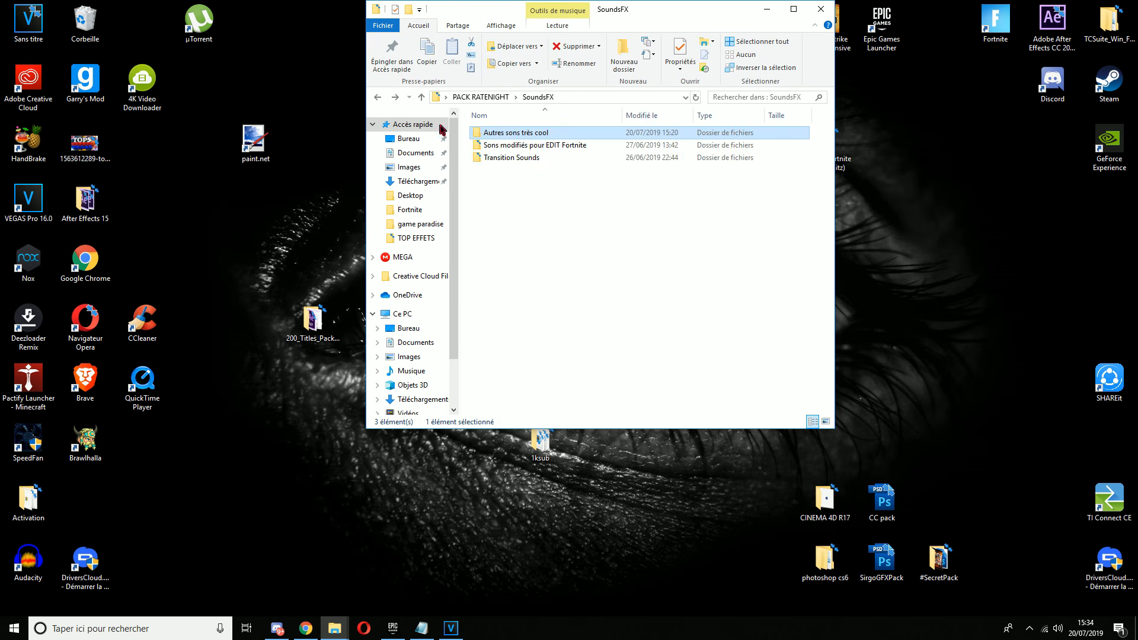
double_click(513, 146)
click(377, 97)
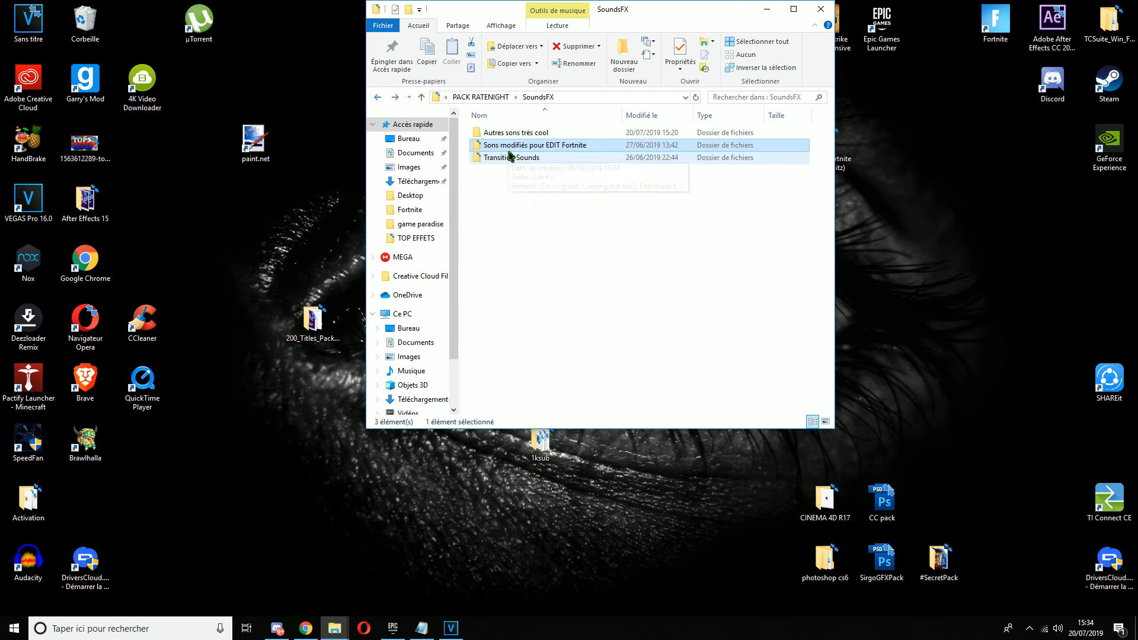
Add the Glitch transition sound from the Transition Sounds folder to the audio track below the music, under the title's start.
double_click(511, 157)
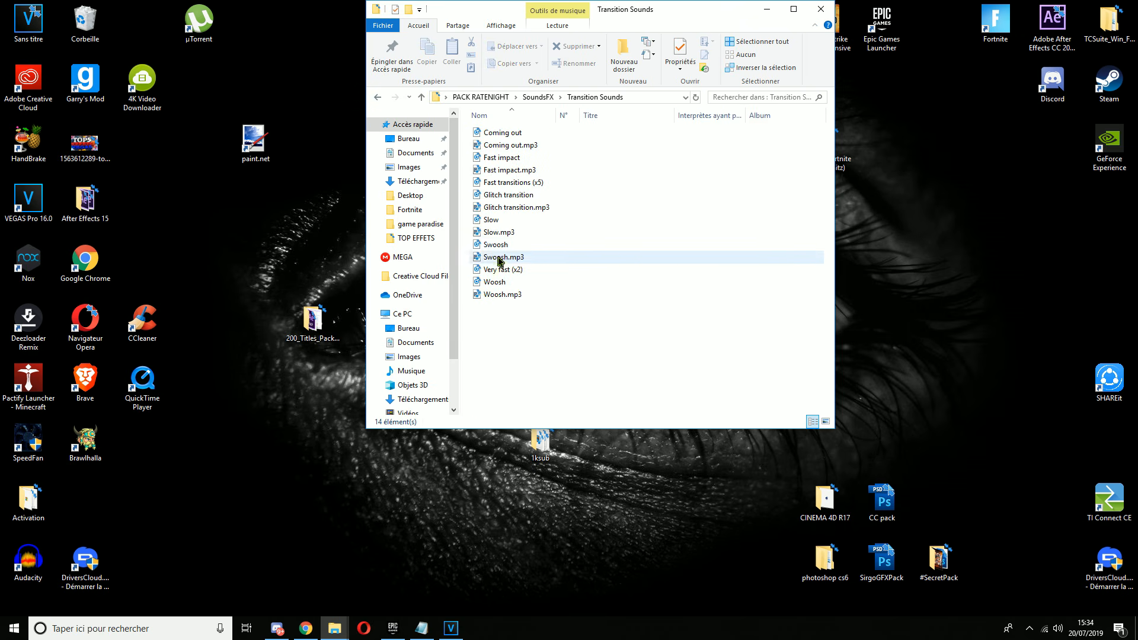
drag(509, 196, 320, 546)
scroll(551, 535, down, 4)
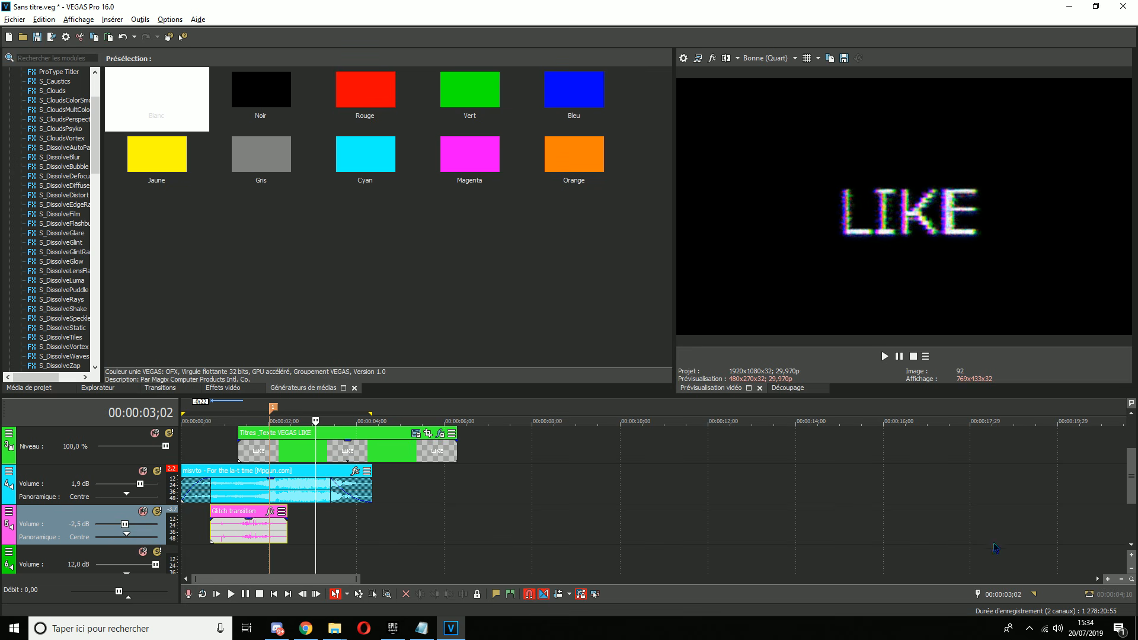
drag(1131, 498, 1131, 482)
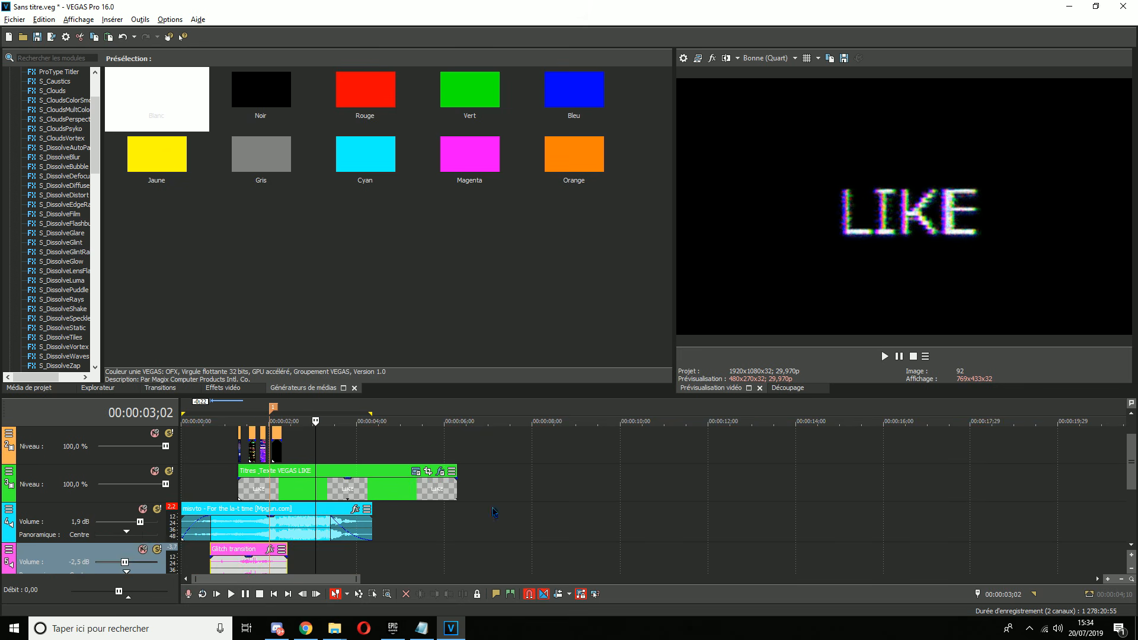
scroll(426, 486, up, 4)
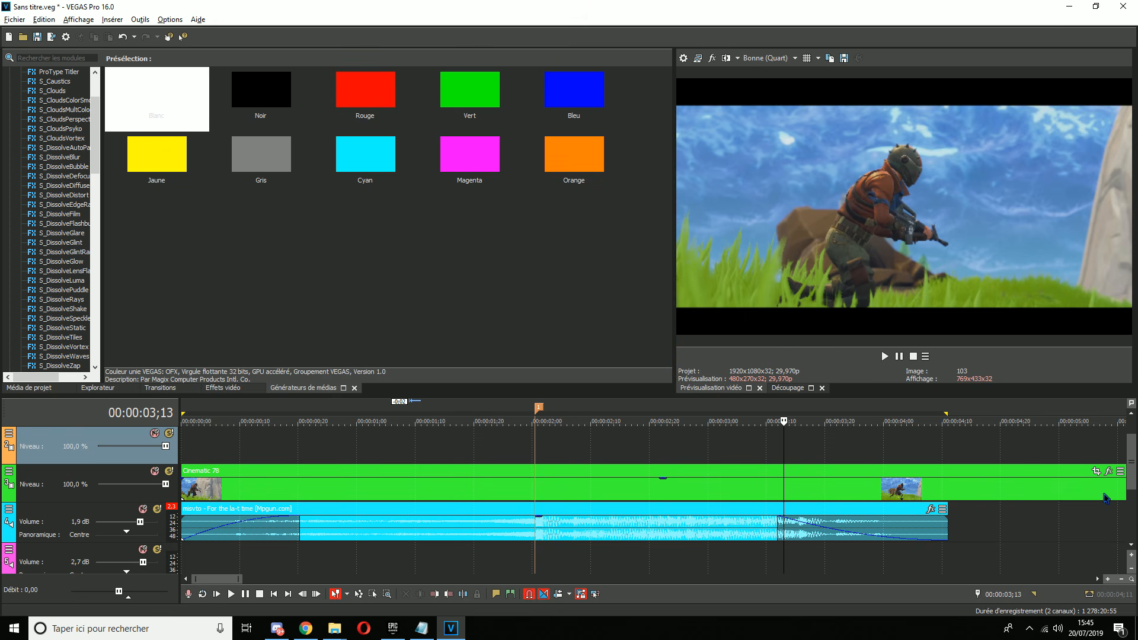
Add the S_CloudsColorSmooth effect to the Cinematic 78 clip.
click(1109, 472)
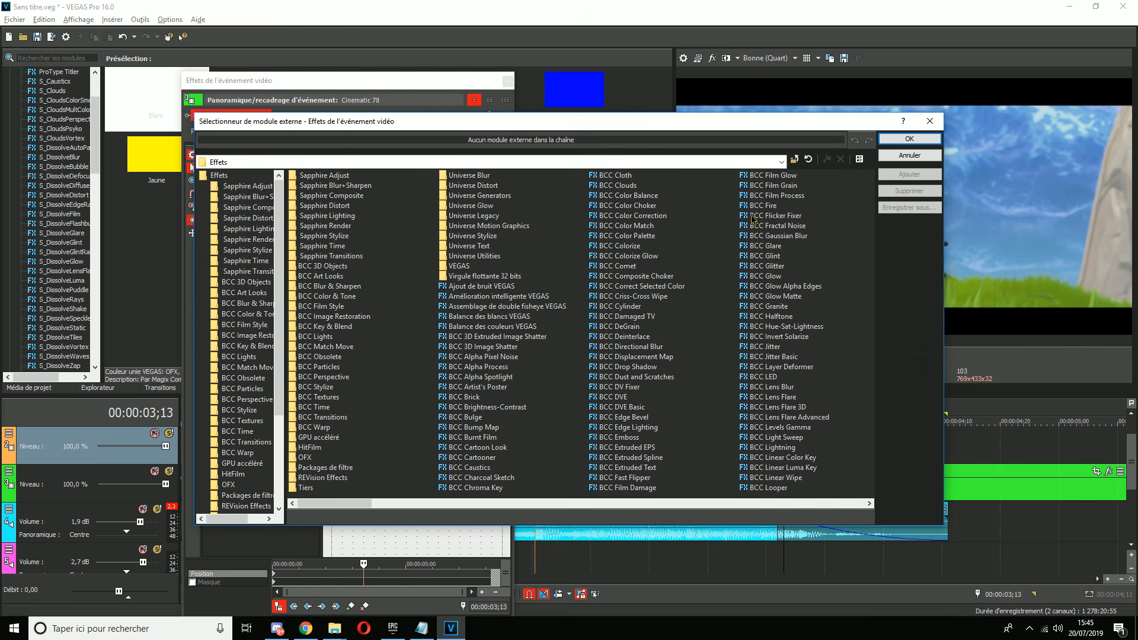
scroll(751, 219, right, 5)
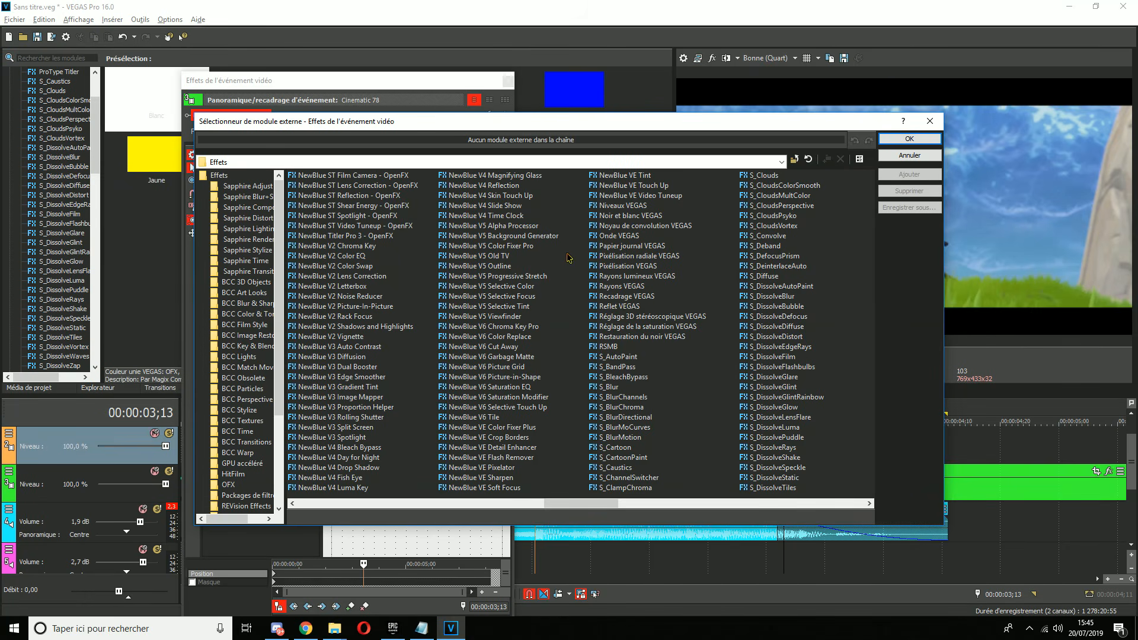
scroll(591, 267, right, 2)
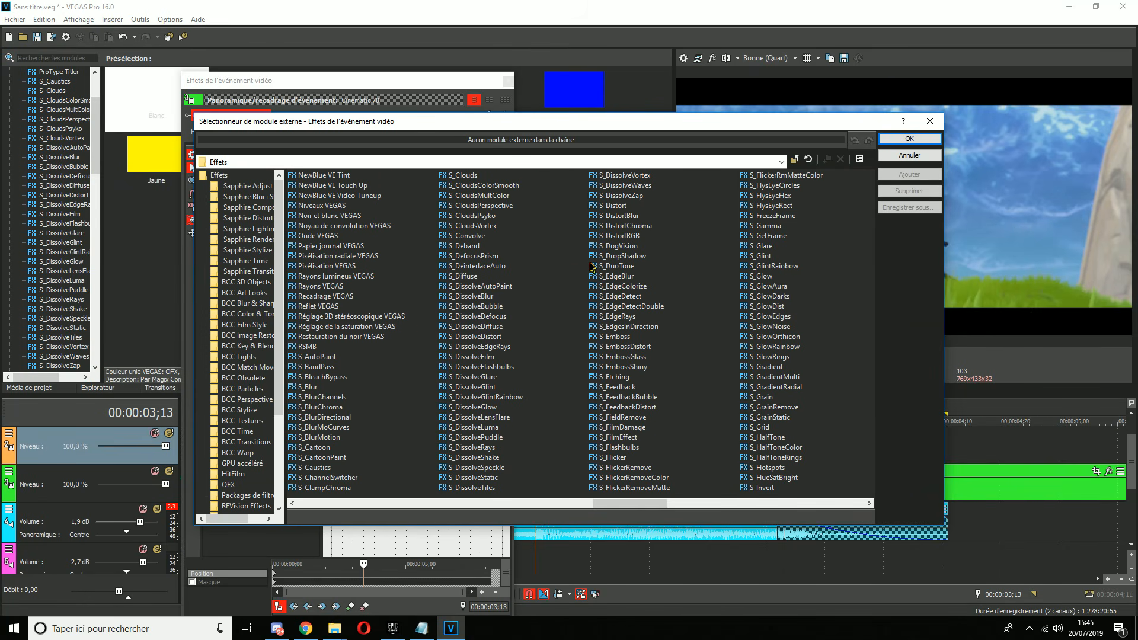
click(479, 186)
click(902, 174)
click(911, 139)
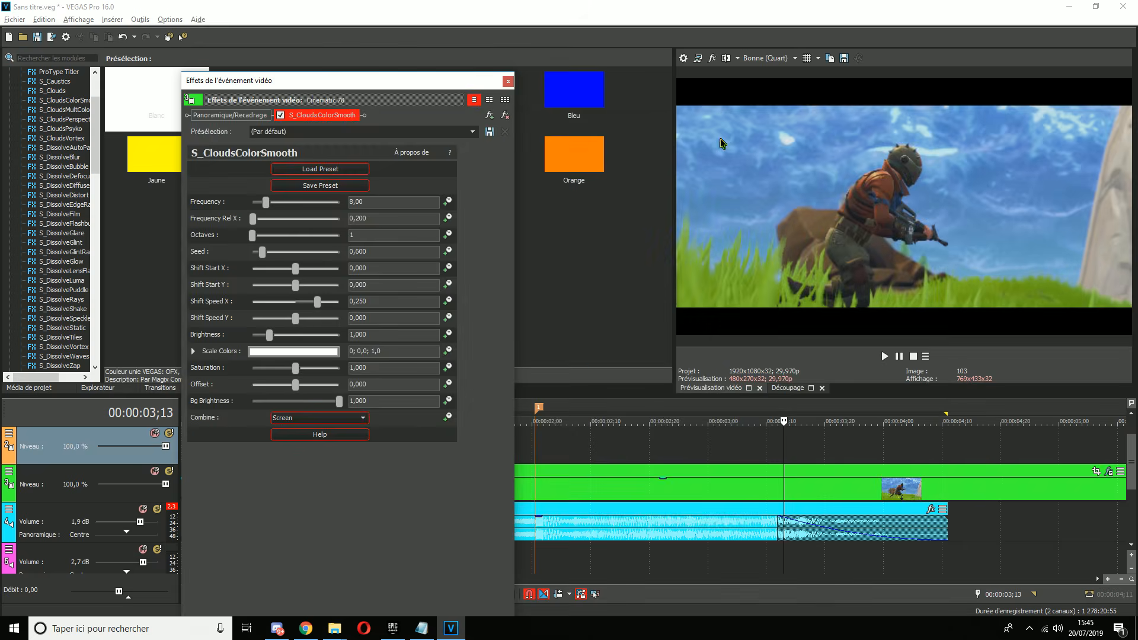
Apply the RATPRESET preset to the S_CloudsColorSmooth effect.
drag(367, 82, 346, 56)
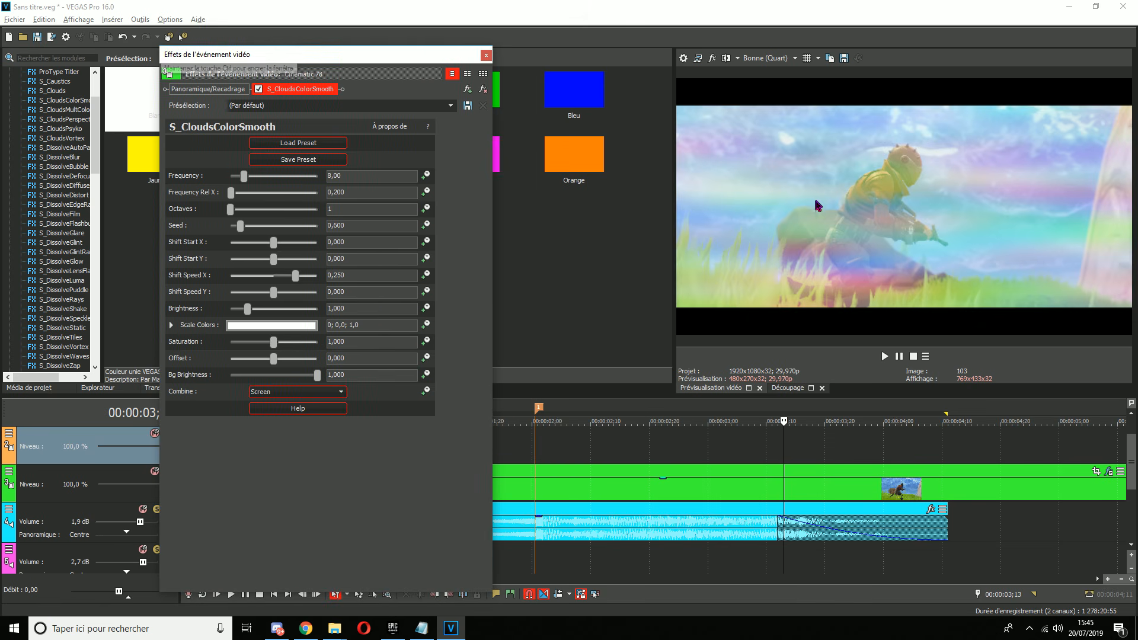
click(450, 105)
click(265, 124)
drag(360, 55, 347, 35)
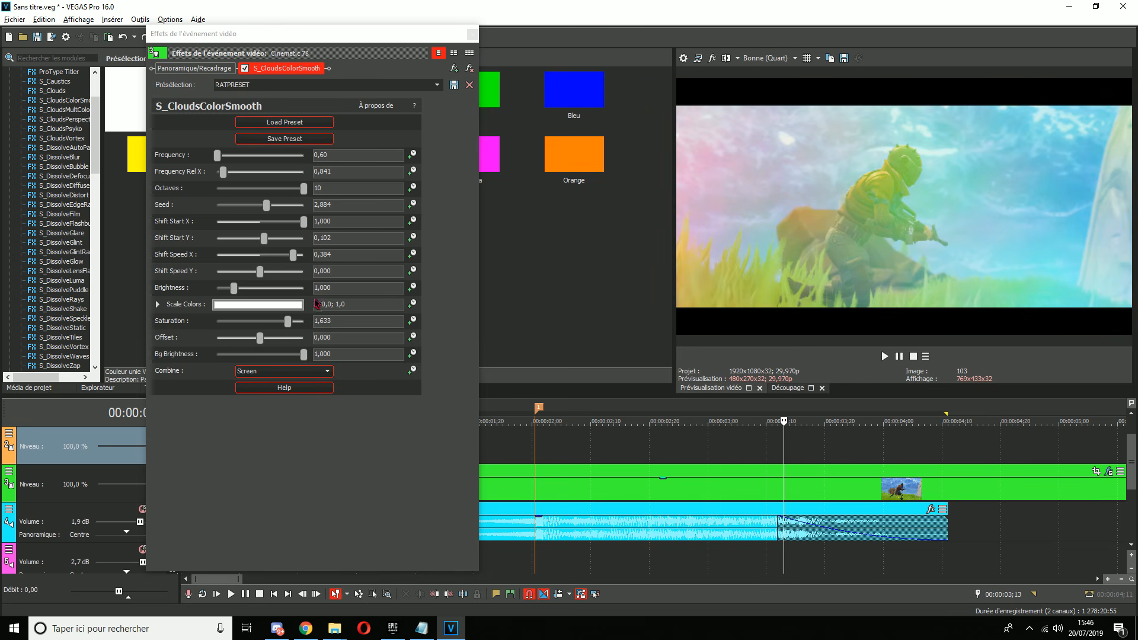
drag(330, 35, 266, 29)
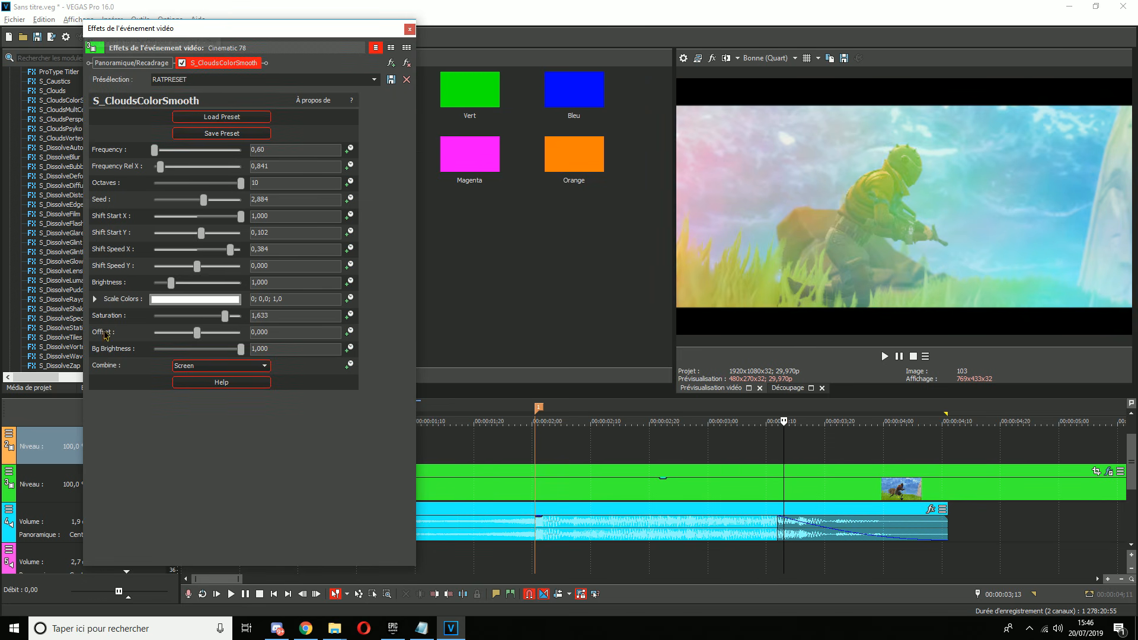
Animate the effect's Offset from the clip's start and set it to -1,000 at 00:00:01:04.
drag(289, 31, 521, 45)
click(188, 461)
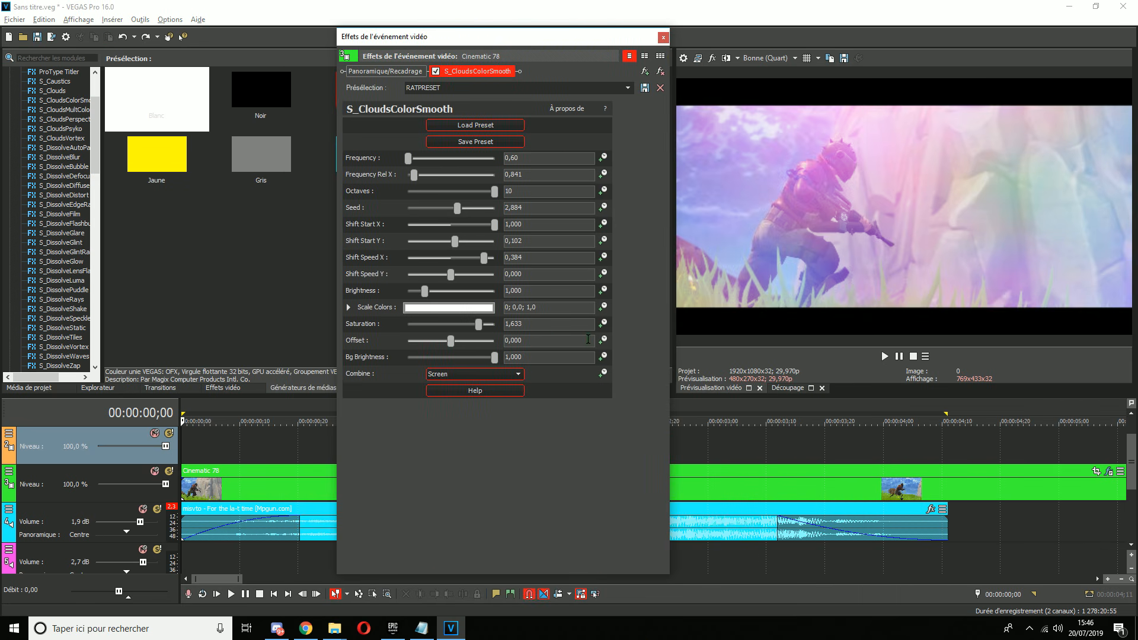
click(603, 341)
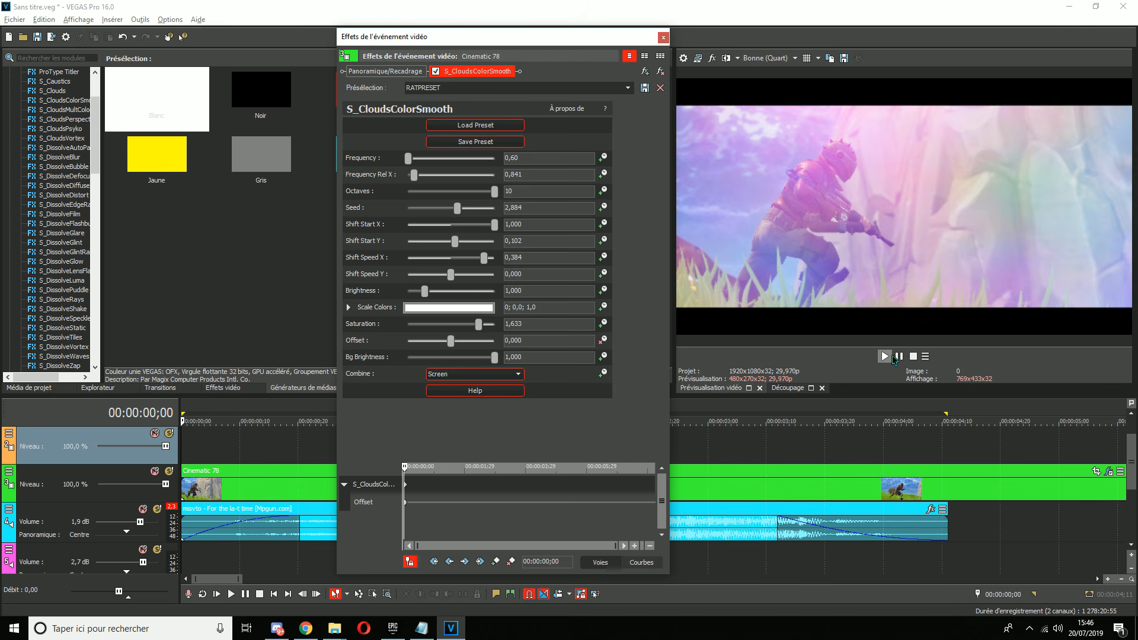
click(886, 356)
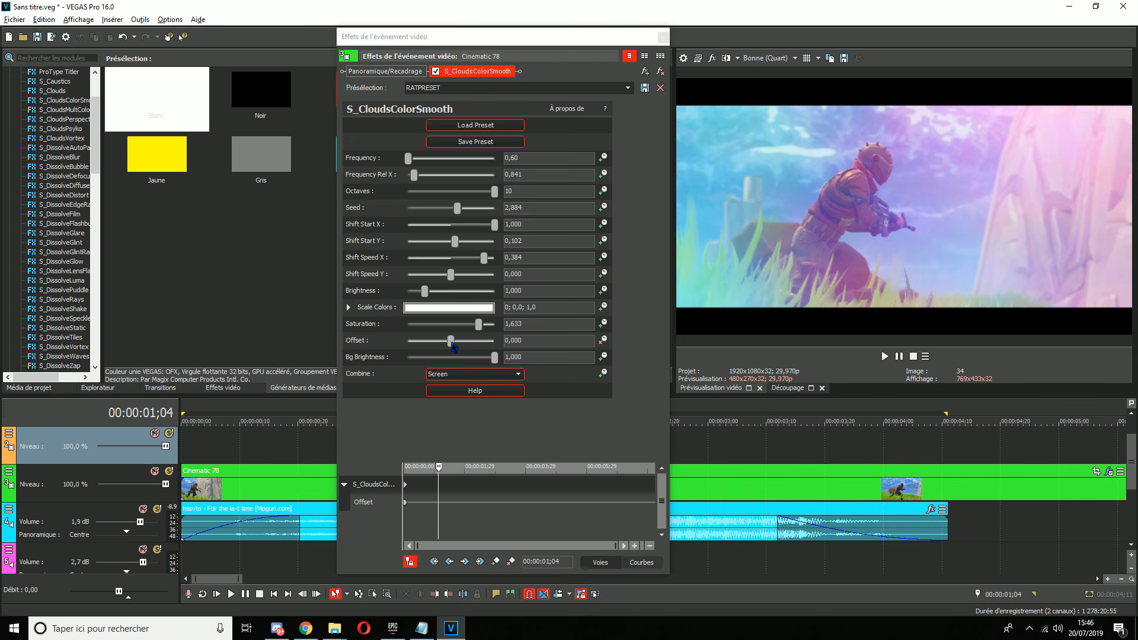
drag(452, 346, 397, 350)
Play the clip from its start to check the fading colour clouds.
click(183, 454)
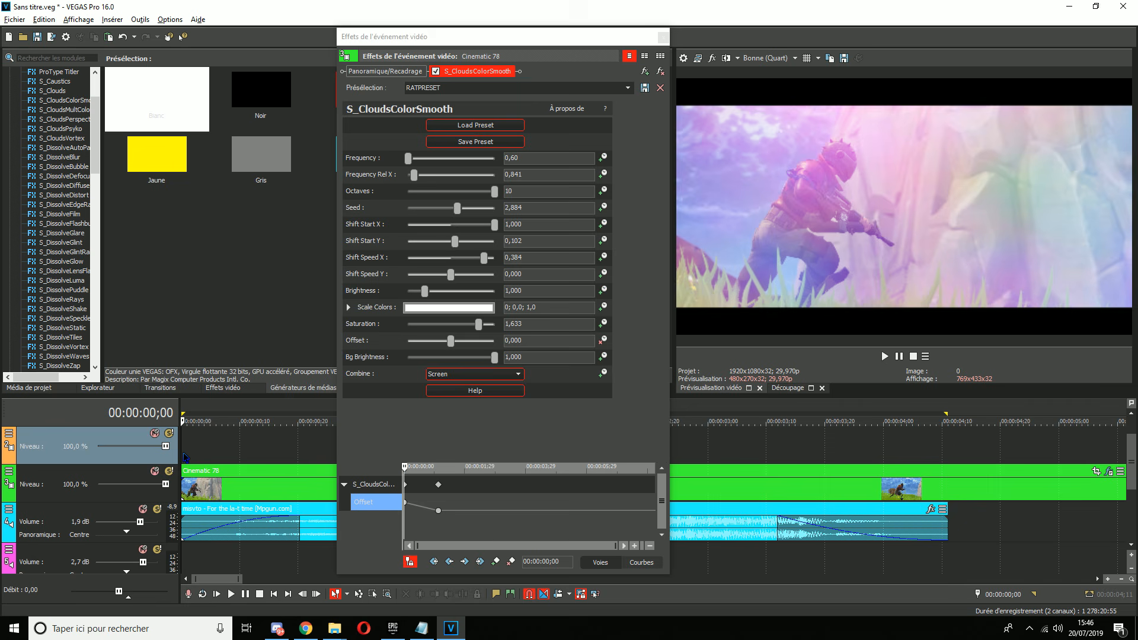
click(886, 357)
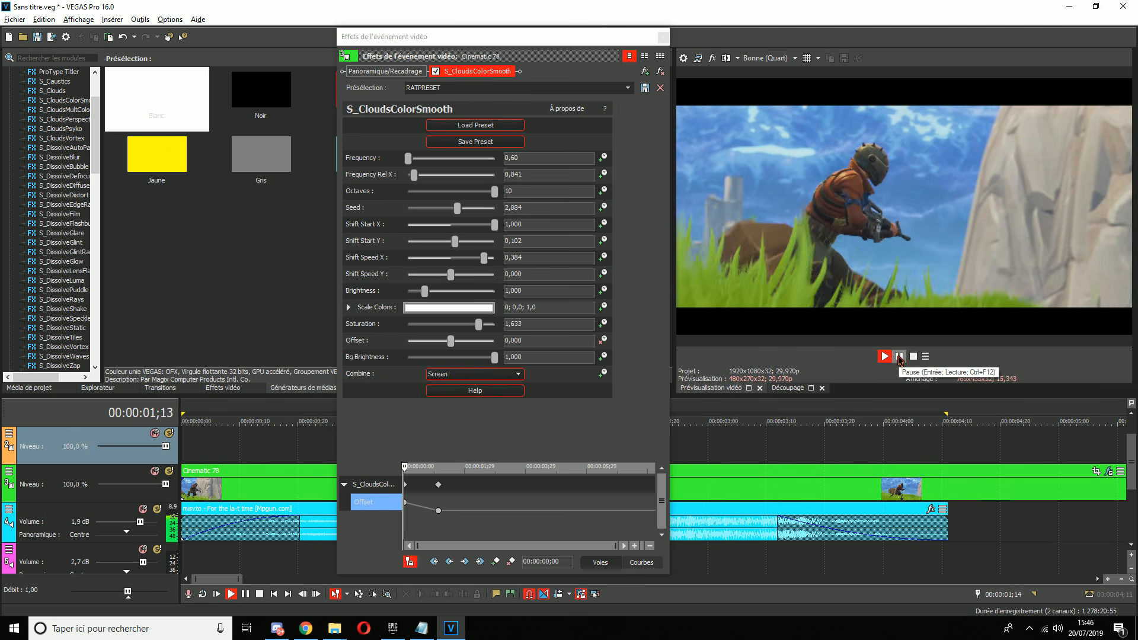
click(900, 357)
click(185, 449)
key(space)
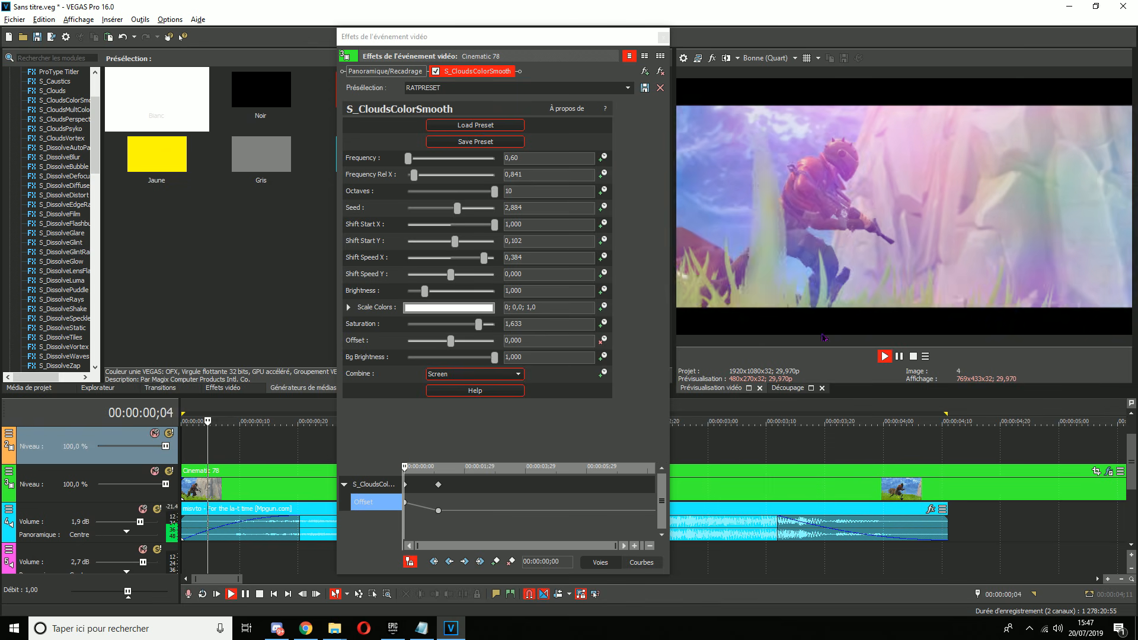
key(space)
Add a keyframe to the clouds effect at 00:00:01:17 that holds the Offset at -1,000.
drag(524, 36, 223, 39)
scroll(763, 497, up, 5)
scroll(741, 501, down, 6)
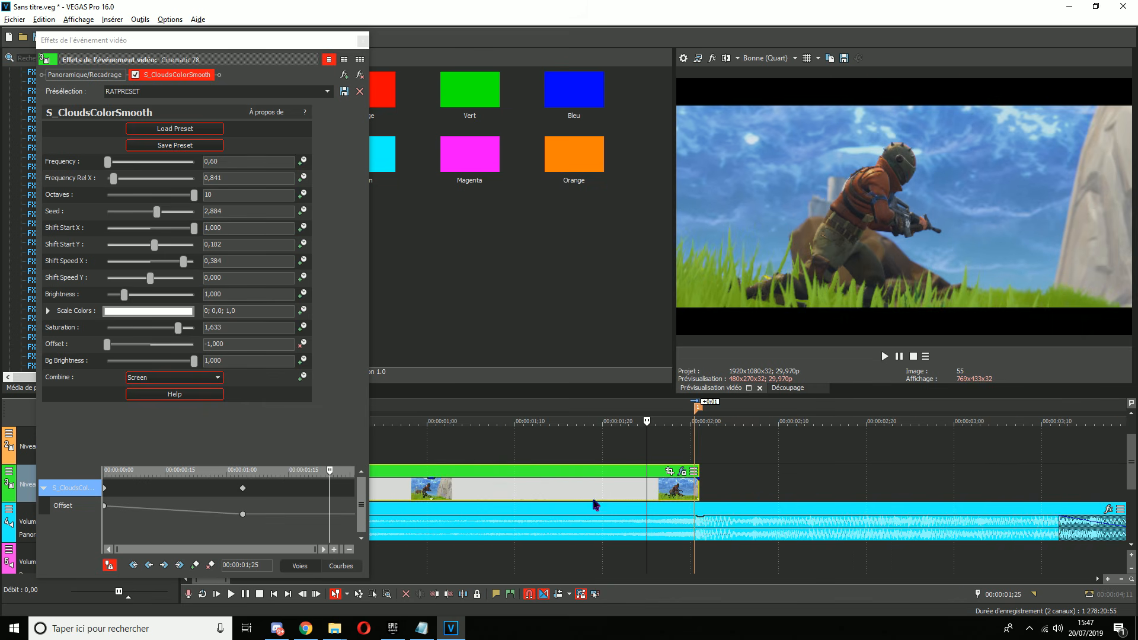
scroll(464, 522, up, 5)
click(513, 496)
click(456, 498)
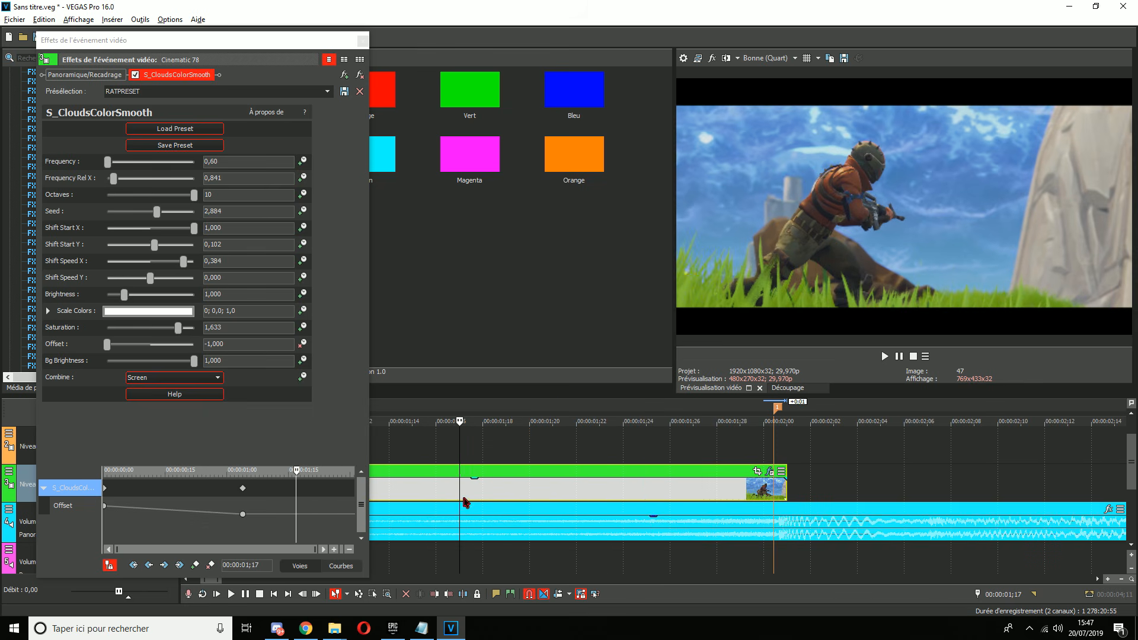
scroll(463, 509, down, 4)
click(195, 565)
scroll(647, 502, up, 5)
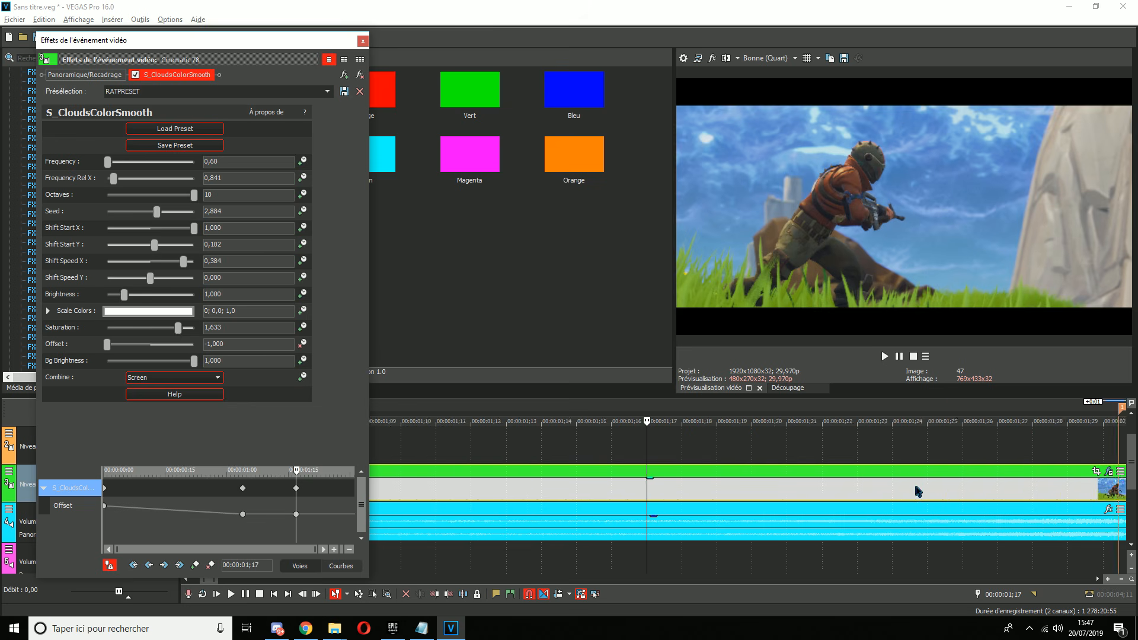
Set the clouds effect's Offset to 1,000 at the clip's end, 00:00:02:01.
scroll(756, 488, down, 2)
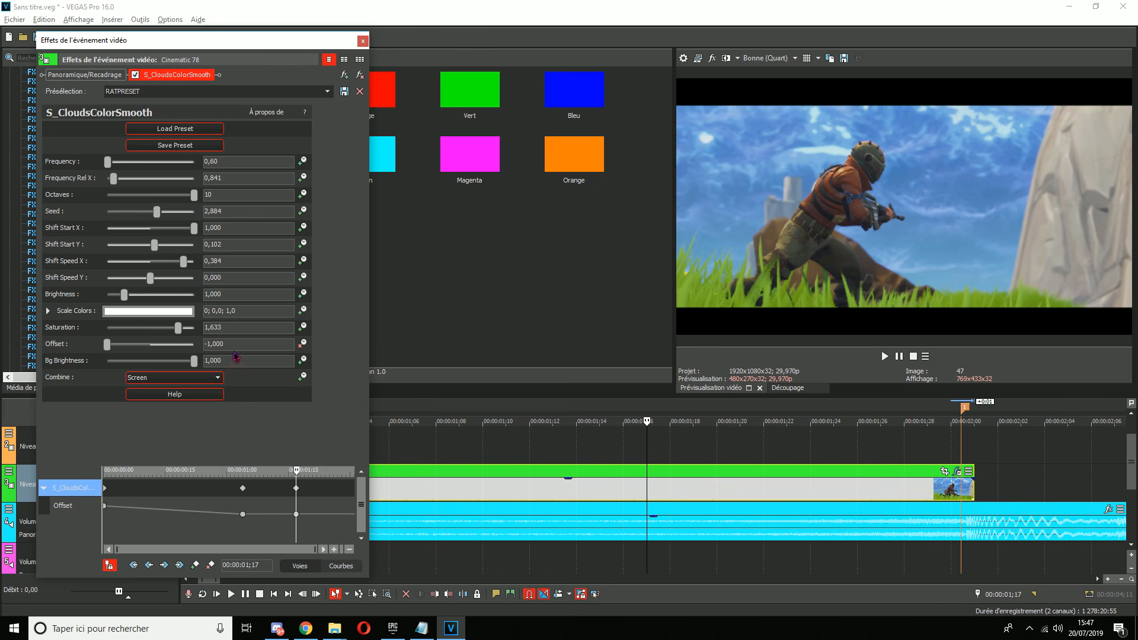
click(973, 489)
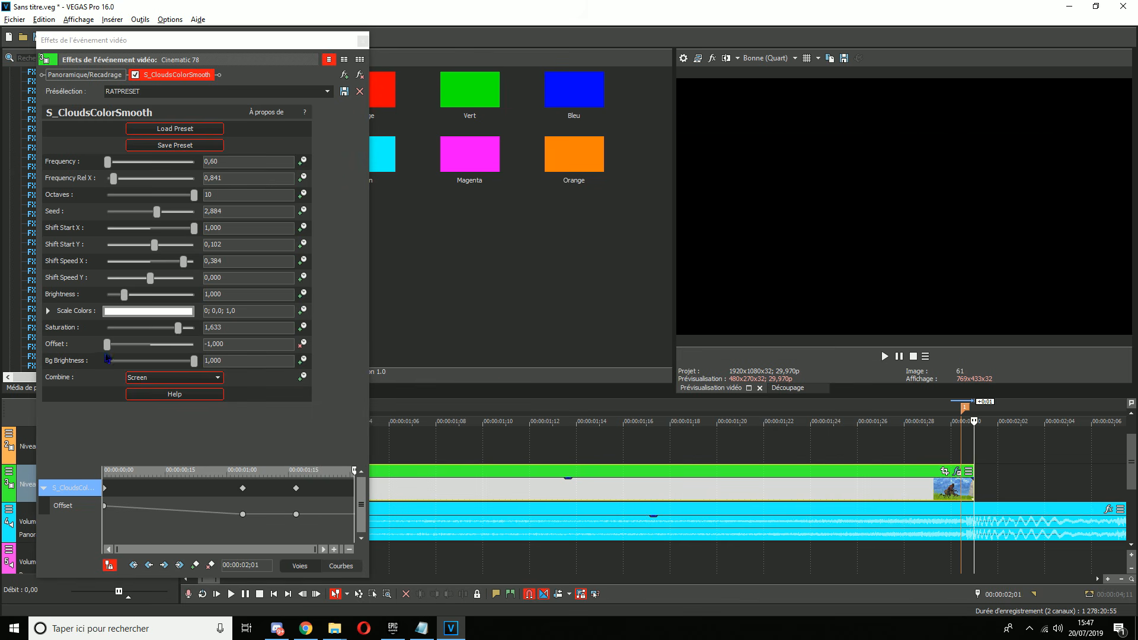
click(248, 344)
key(Return)
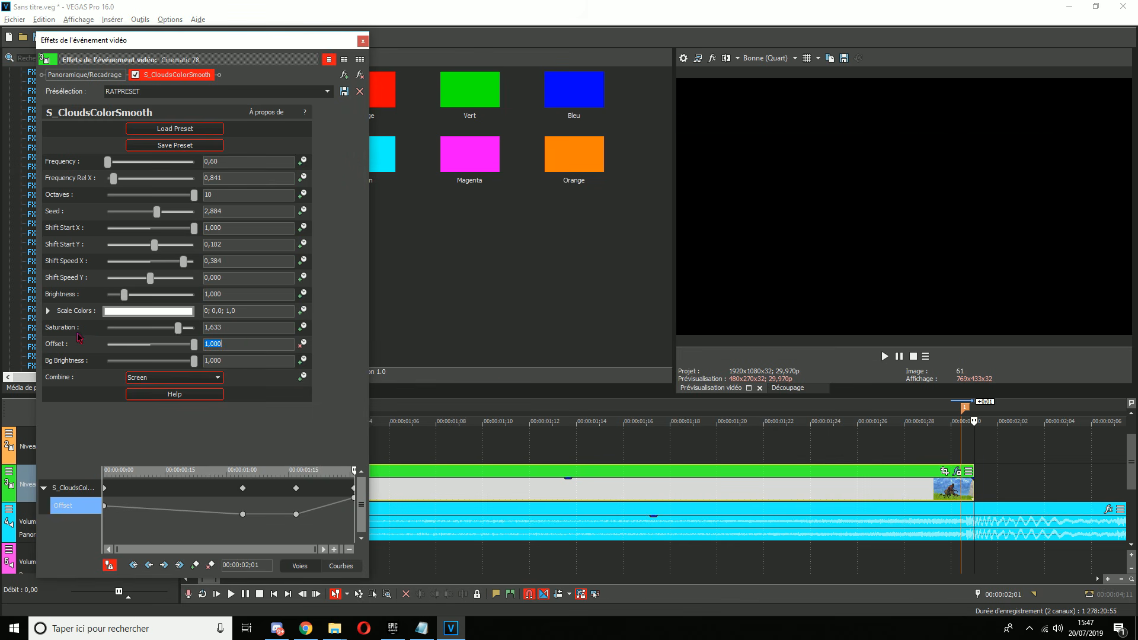
Play the Cinematic 78 clip from the beginning to review the complete cloud colour animation.
click(474, 492)
key(space)
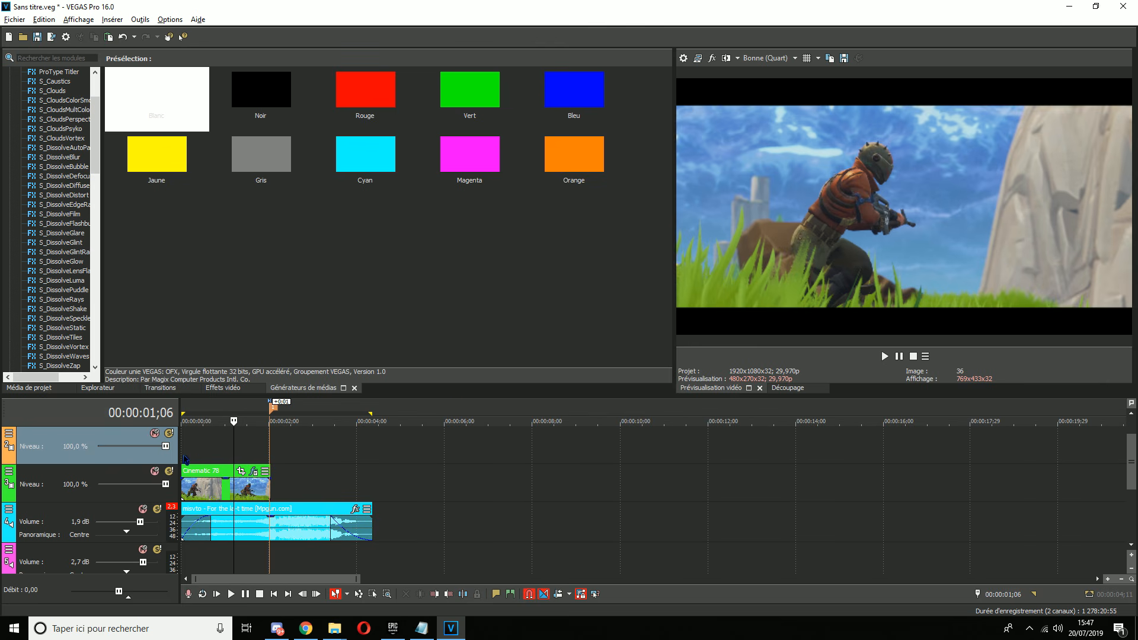
click(184, 460)
scroll(1094, 489, up, 4)
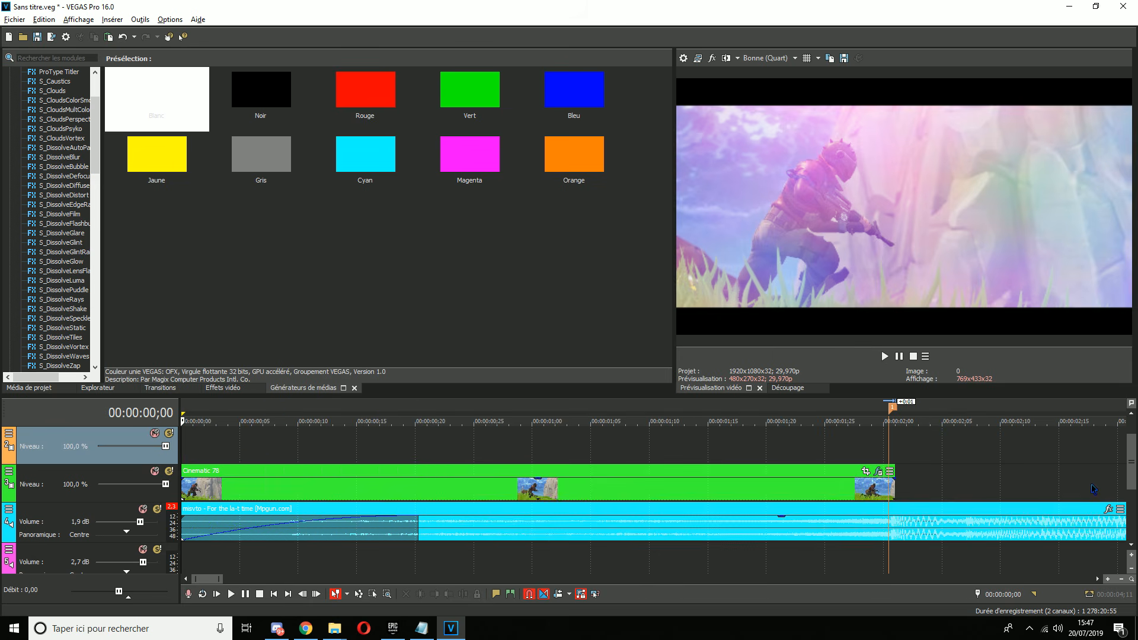
key(space)
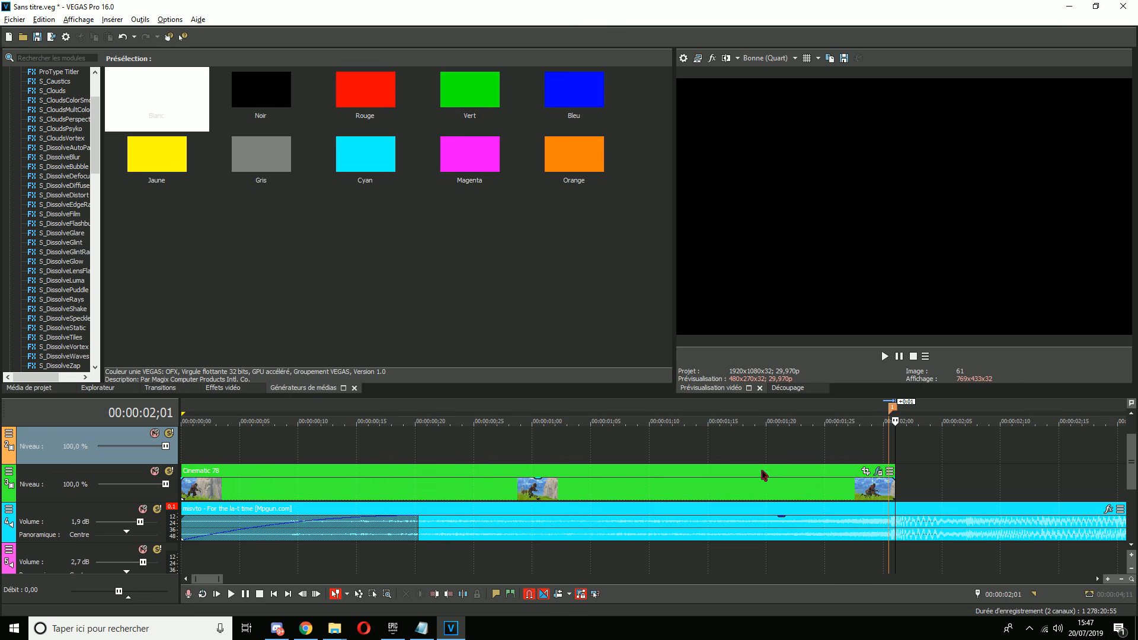
click(899, 358)
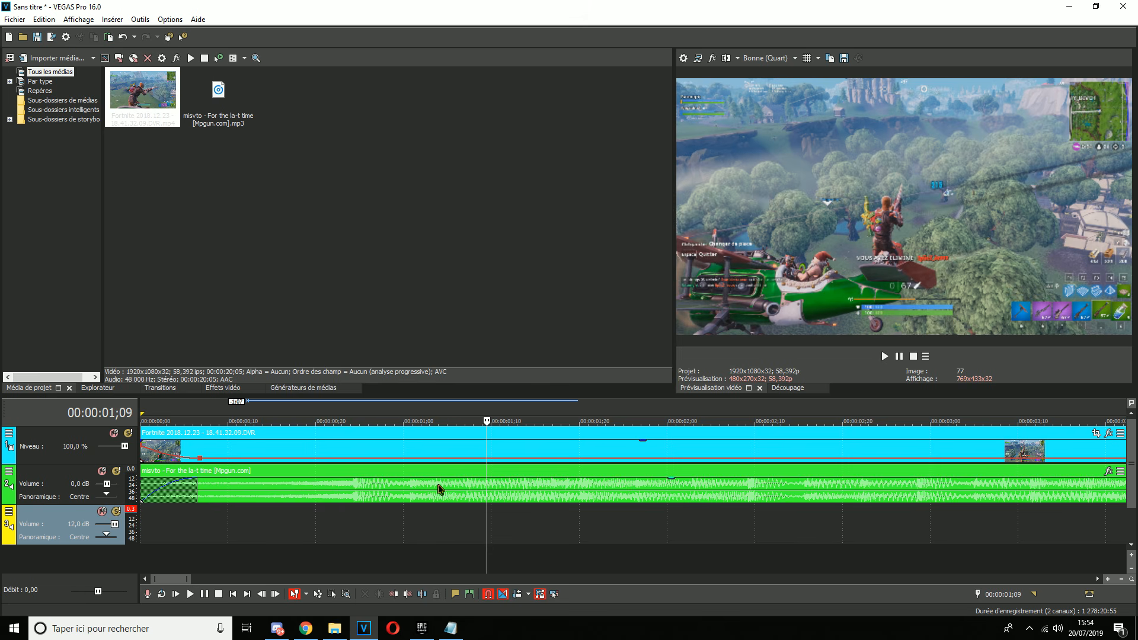
Add the Carabine and HEADSHOT sounds from the 'Sons modifiés pour EDIT Fortnite' folder of SoundsFX to the third track, one after the other.
click(428, 492)
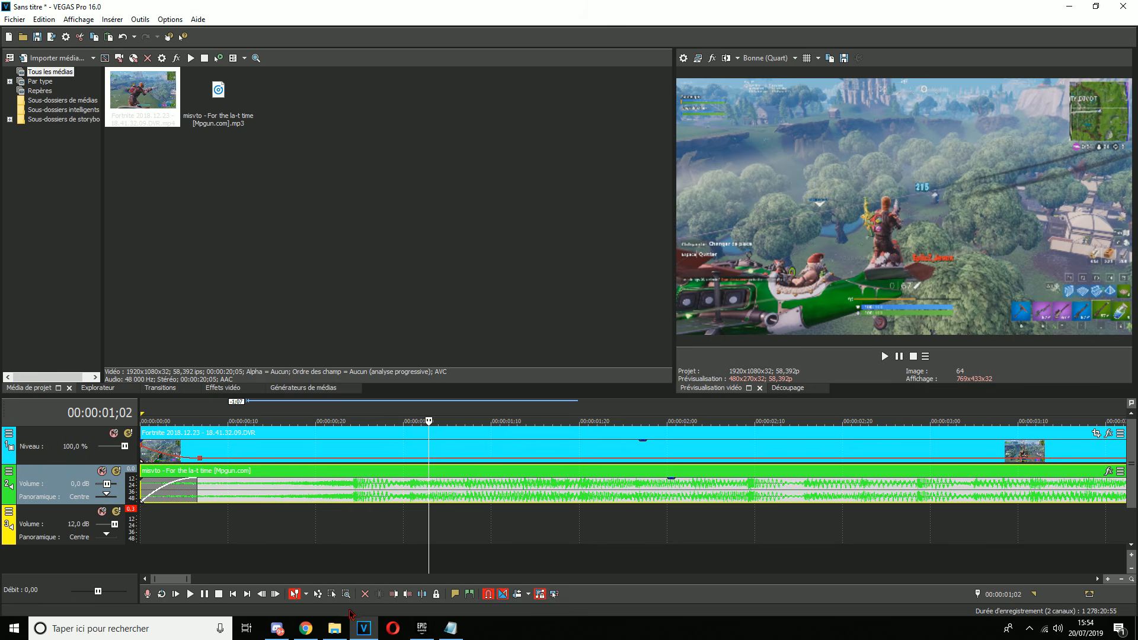
click(335, 628)
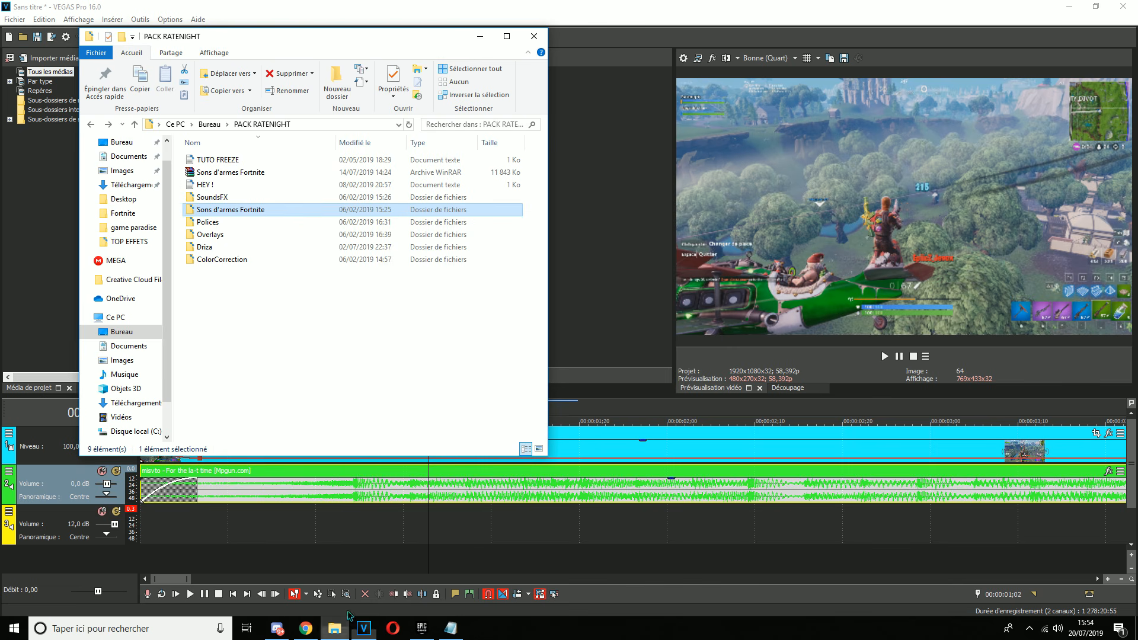
double_click(231, 197)
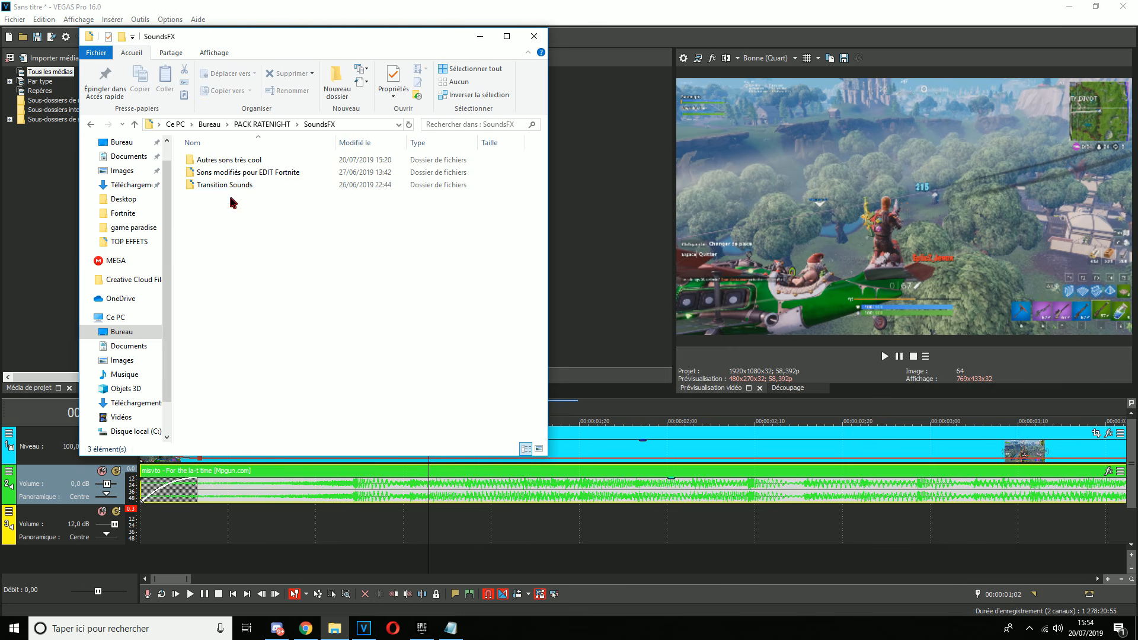
double_click(255, 173)
drag(212, 184, 351, 522)
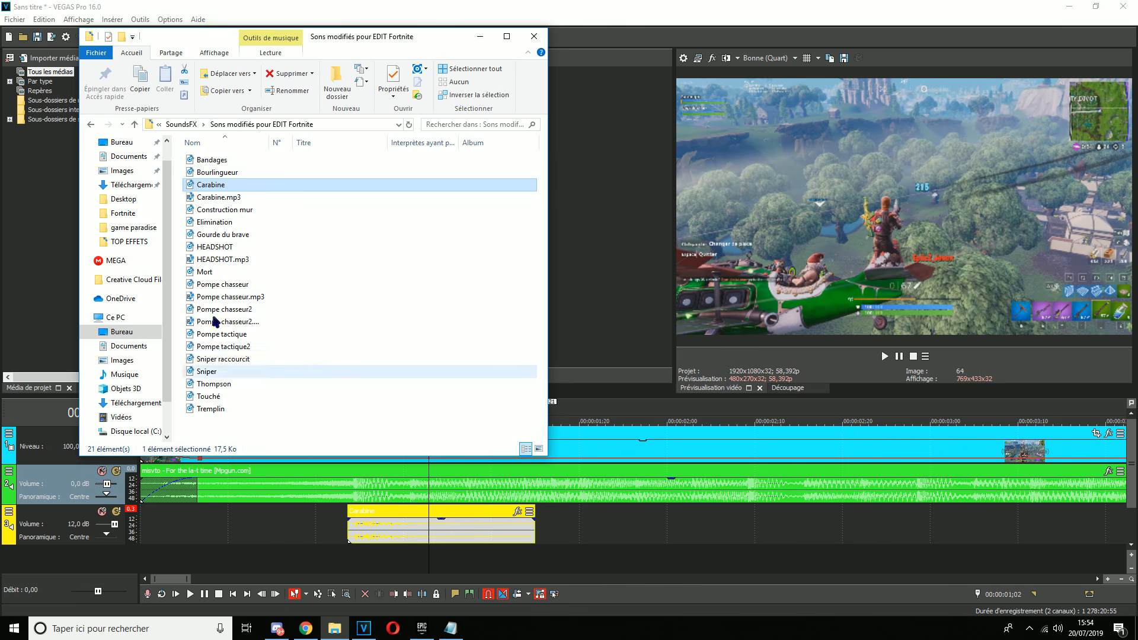
drag(213, 247, 514, 524)
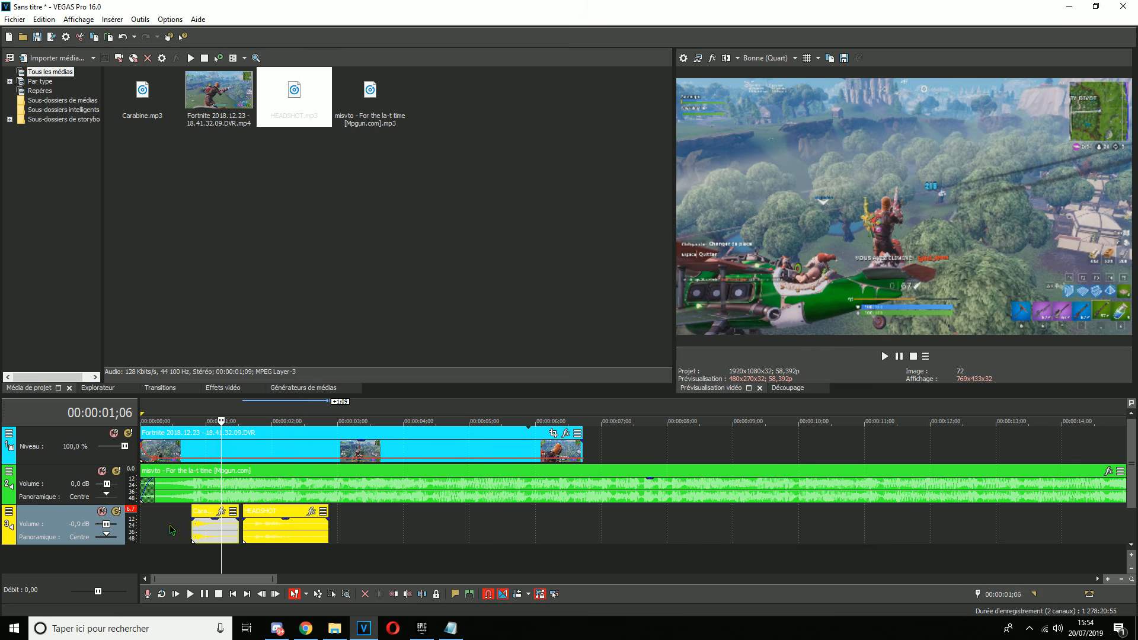
Play the gameplay clip with the added sounds and set the Carabine track's volume to 9,3 dB.
click(171, 526)
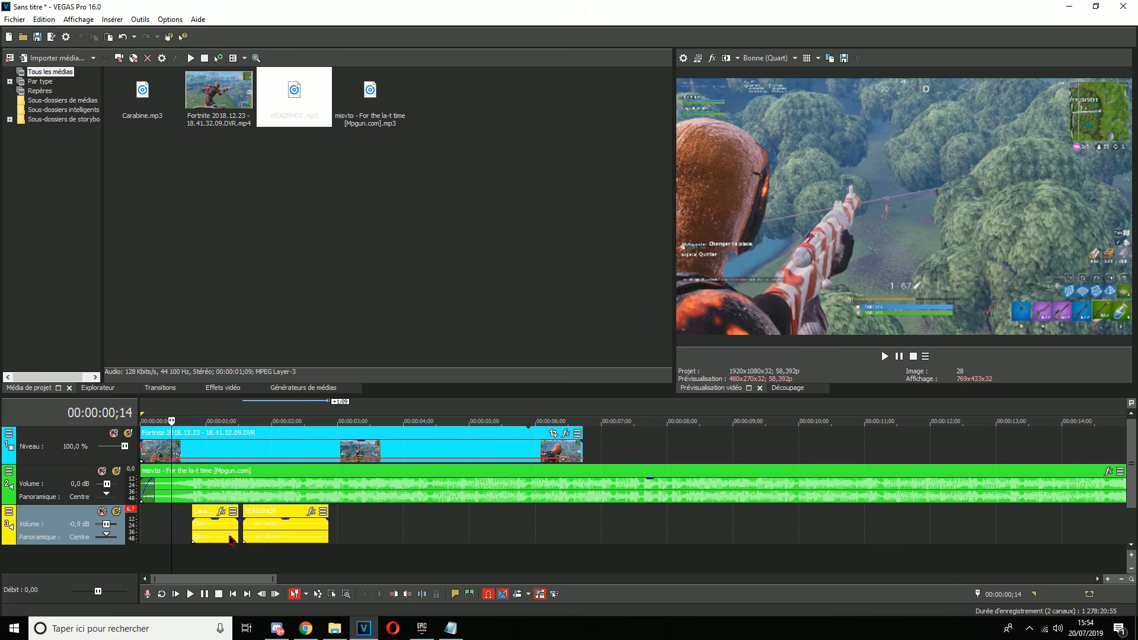
scroll(231, 534, up, 3)
click(885, 357)
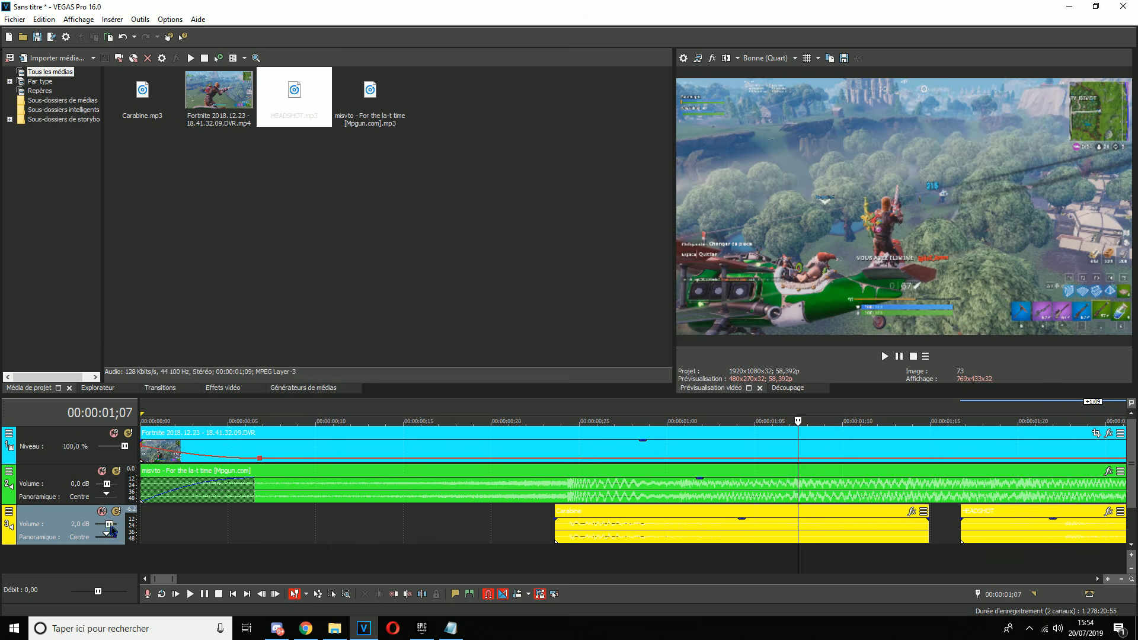
drag(106, 526, 112, 526)
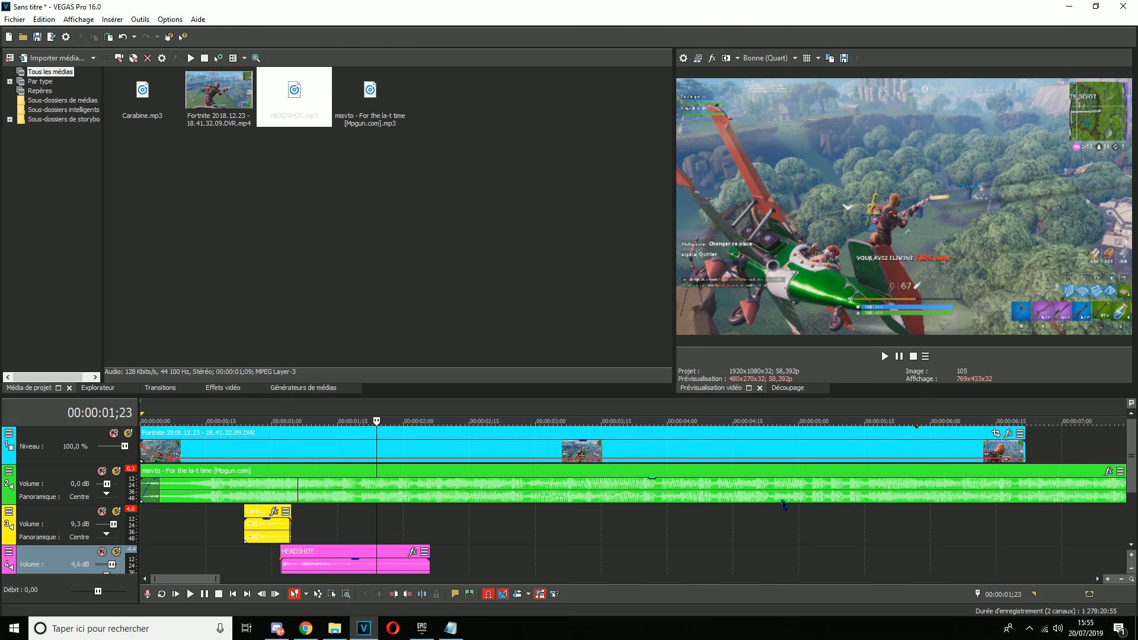
Split the gameplay clip at about 00:00:02;14 and remove the part after the cut.
scroll(578, 435, down, 3)
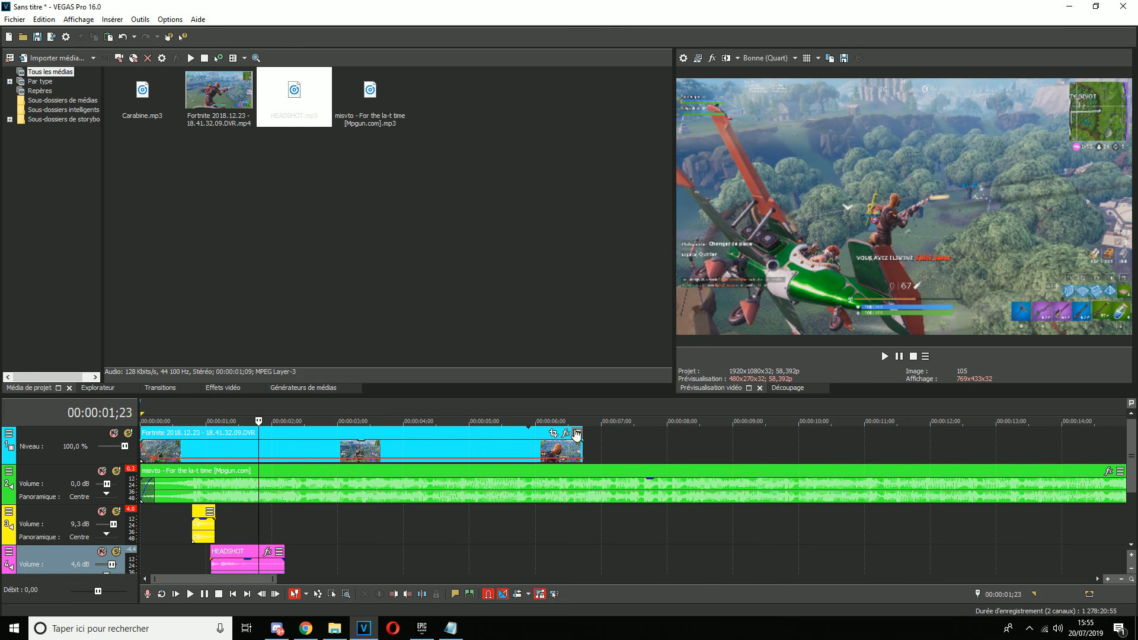
click(306, 456)
key(s)
click(329, 452)
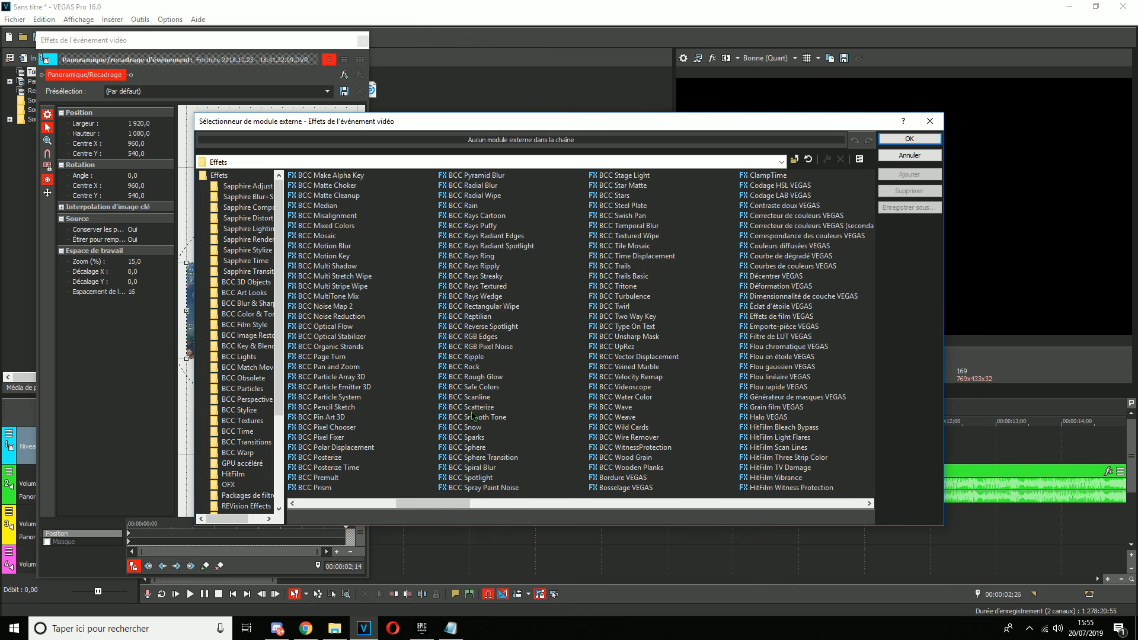
Apply the BCC RGB Edges effect to the gameplay clip with the VARIER INTENSITY preset.
double_click(461, 342)
key(Return)
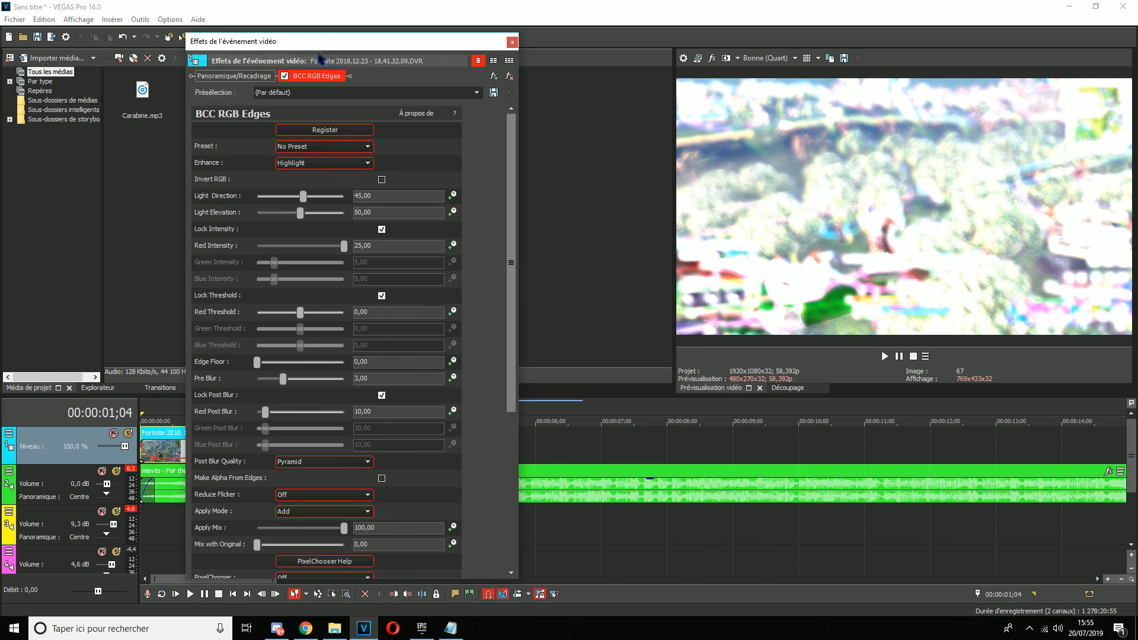
click(478, 93)
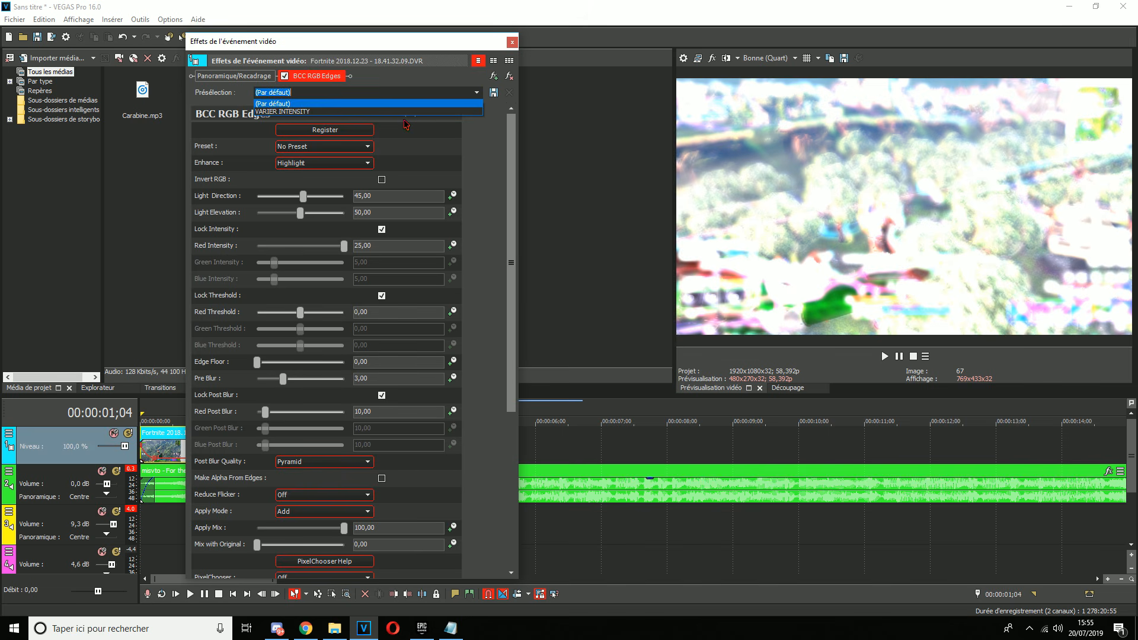
click(405, 120)
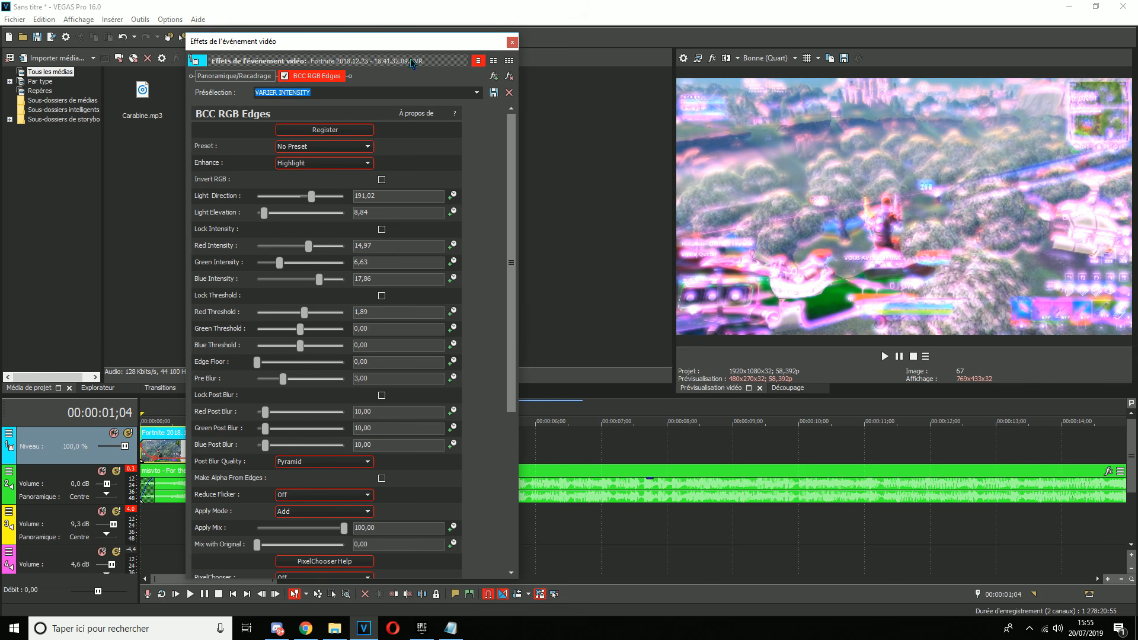
Enable keyframe animation for the effect's Red, Green and Blue Intensity at the clip's start.
drag(392, 41, 461, 36)
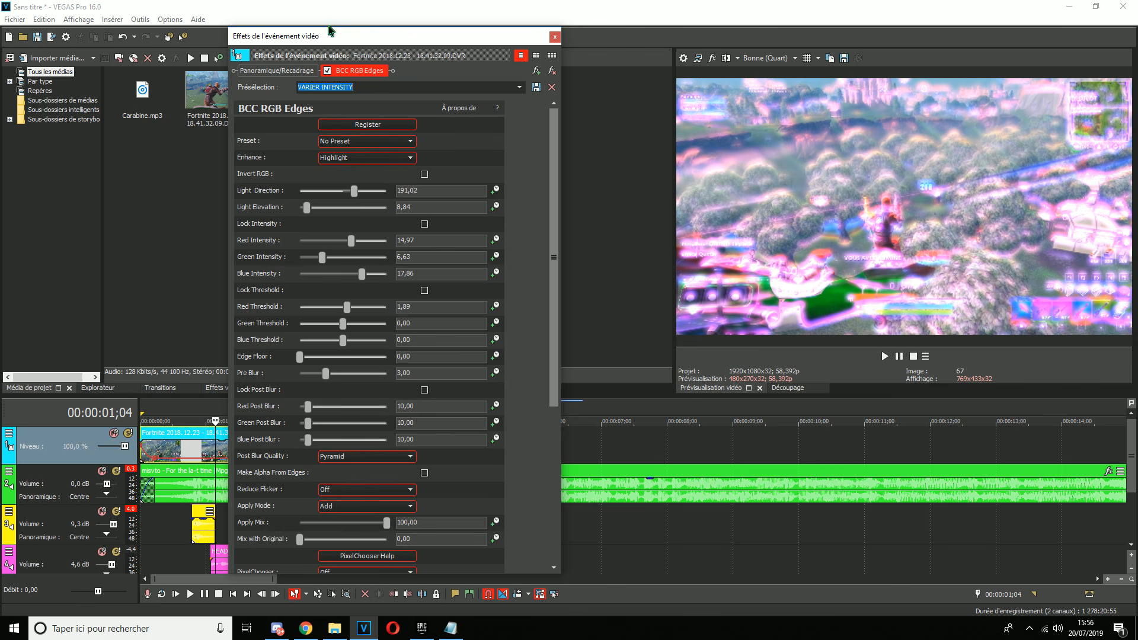
drag(335, 28, 251, 29)
drag(458, 192, 479, 181)
drag(292, 30, 358, 29)
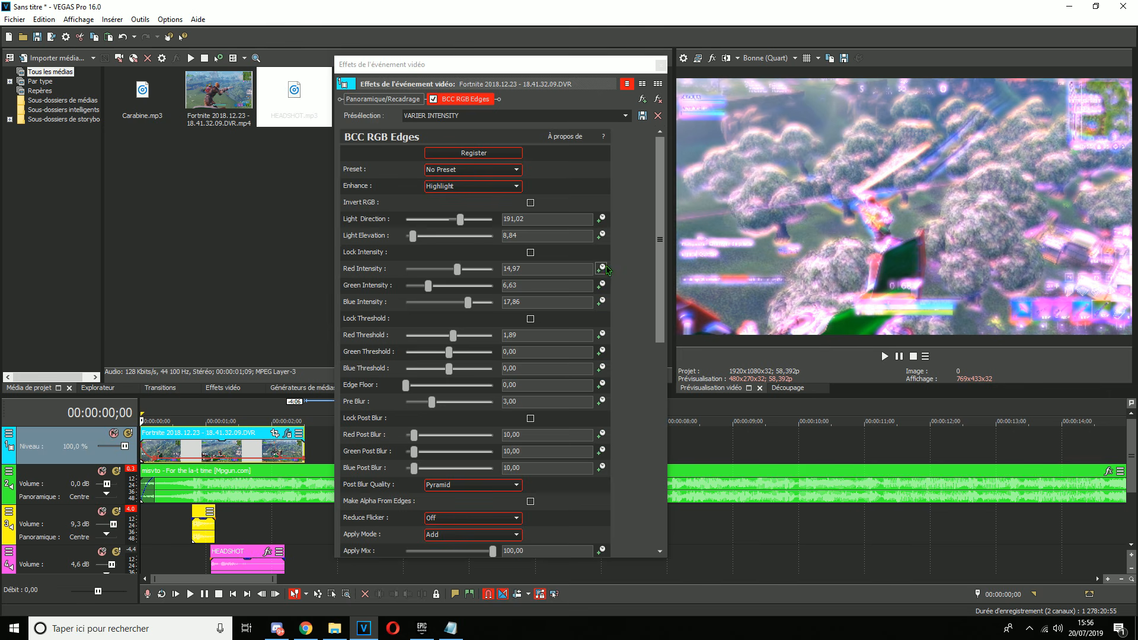
click(601, 286)
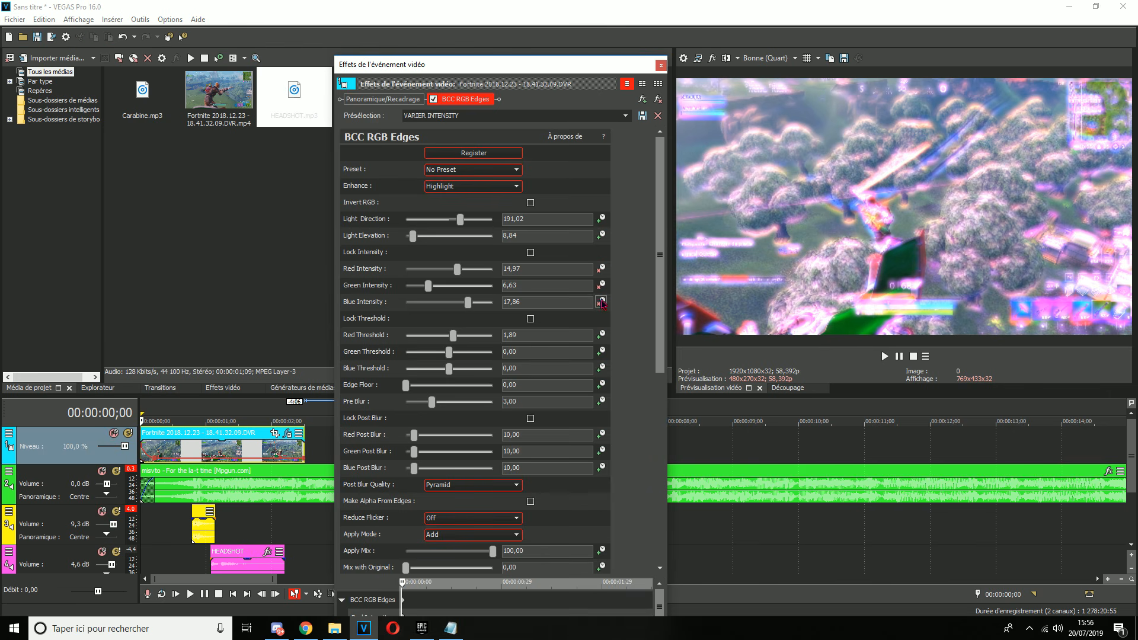
drag(492, 66, 267, 29)
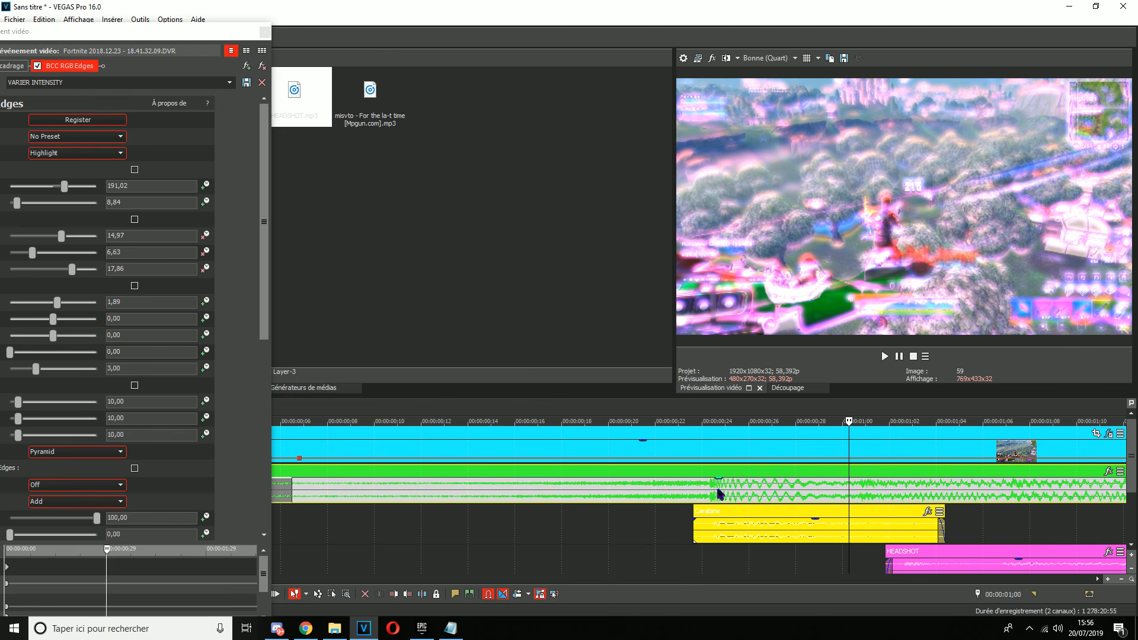
Place a timeline marker on the music beat at 00:00:00;24 and play around it to check the timing.
key(m)
click(633, 513)
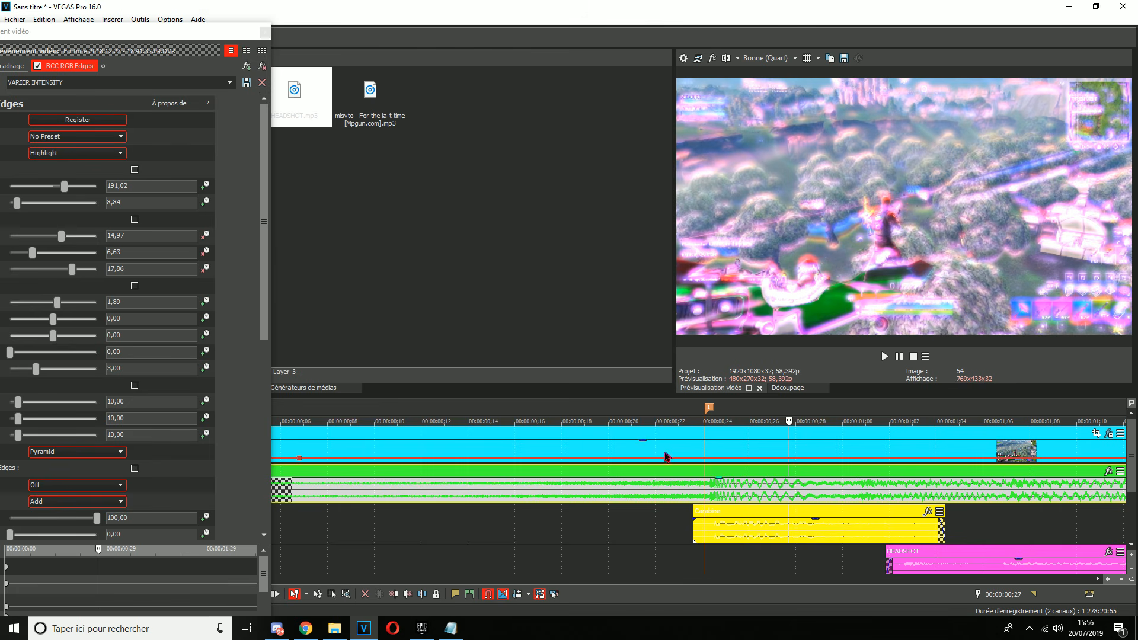
click(657, 453)
click(899, 357)
click(899, 357)
click(645, 455)
Add a BCC RGB Edges keyframe at the beat marker, 00:00:00;24, that holds the preset's colour intensities.
drag(199, 30, 446, 33)
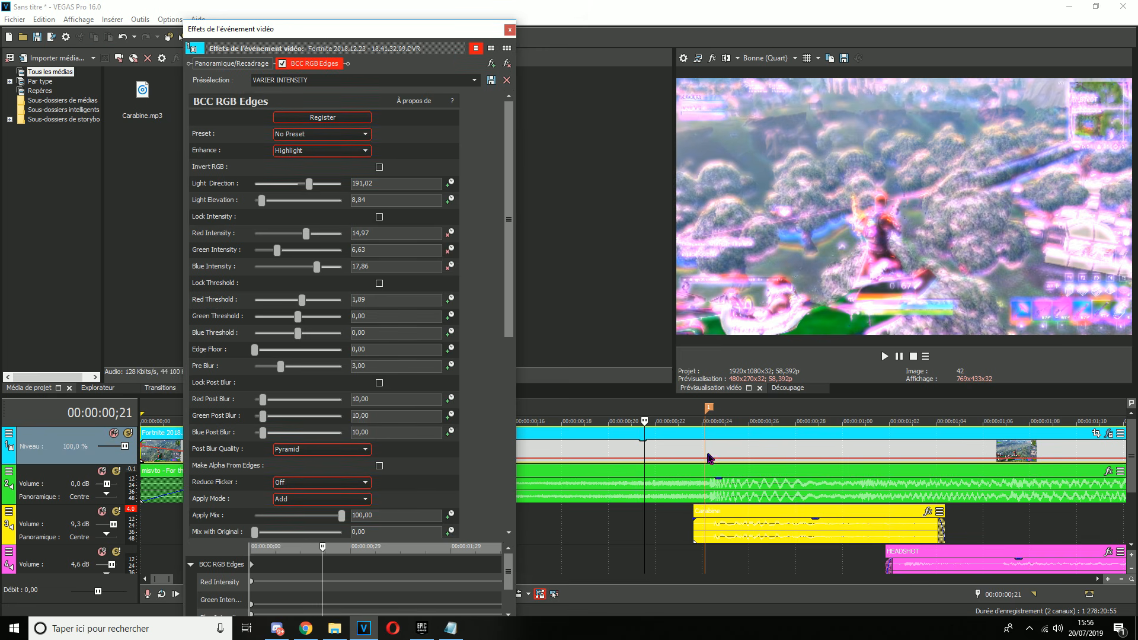
click(709, 458)
drag(334, 24, 300, 23)
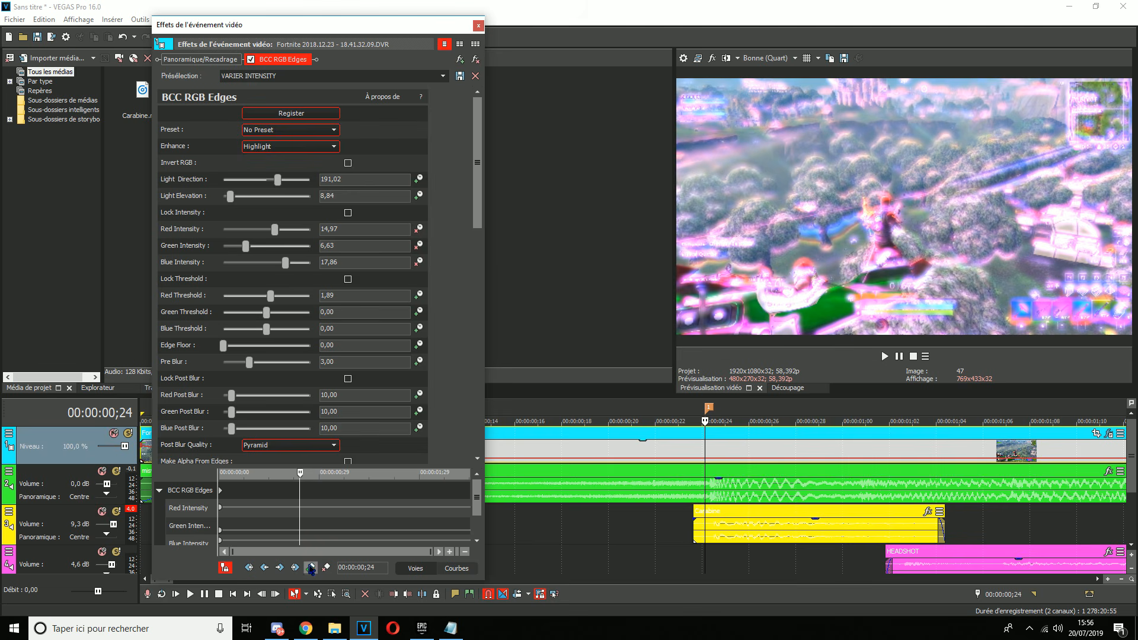
Set the Red, Green and Blue Intensity to 0,00 at 00:00:00;21, just before the beat.
click(657, 453)
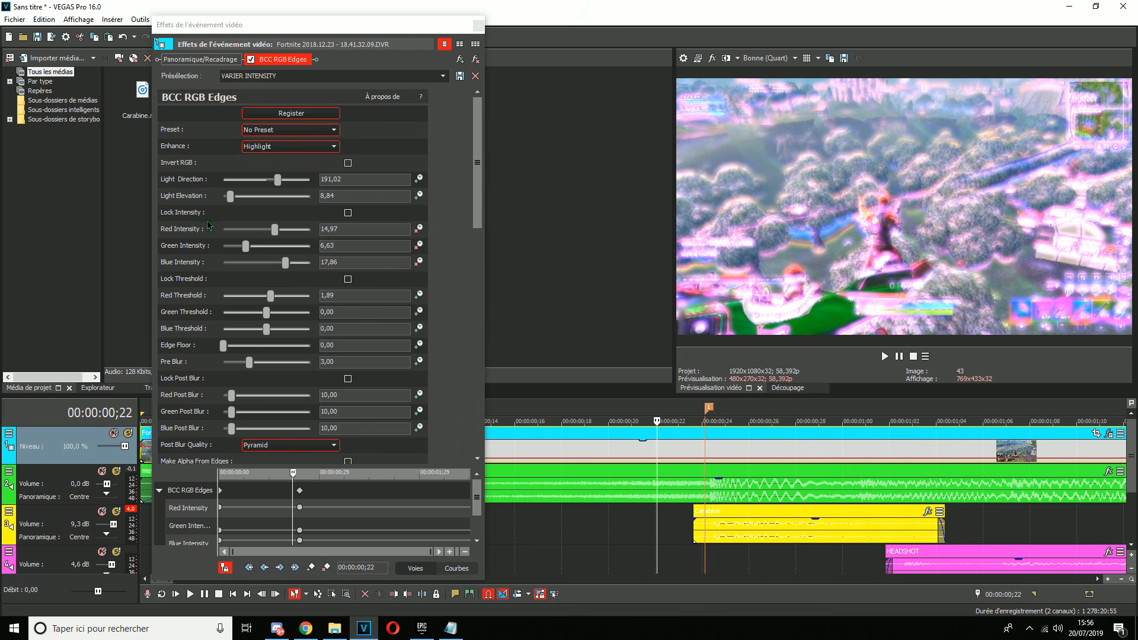
click(654, 455)
click(652, 457)
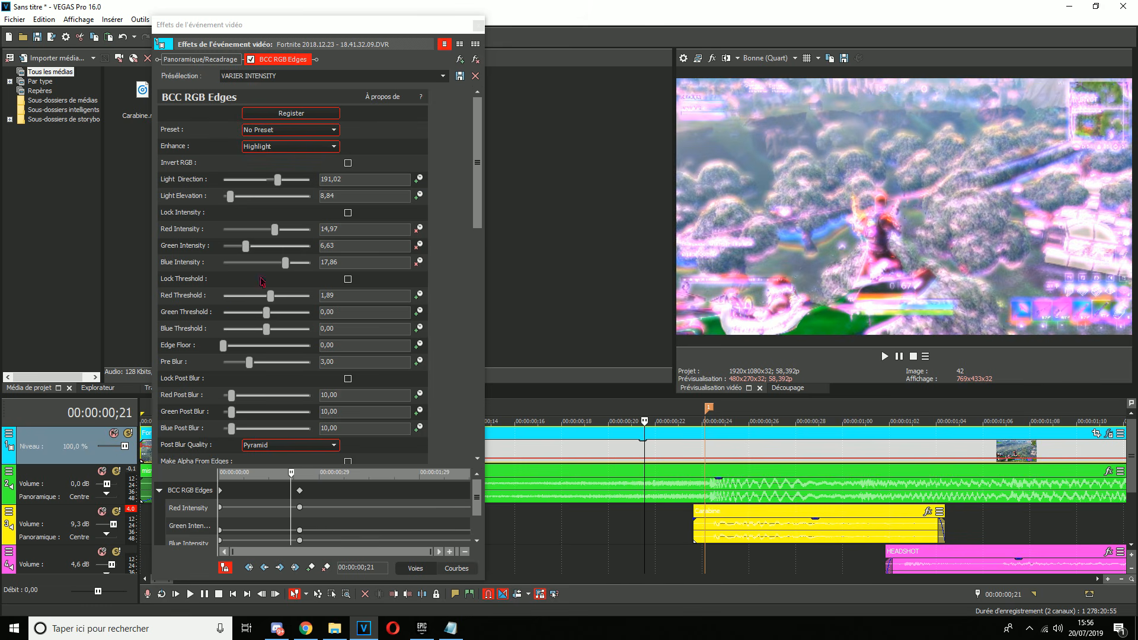
drag(274, 230, 121, 259)
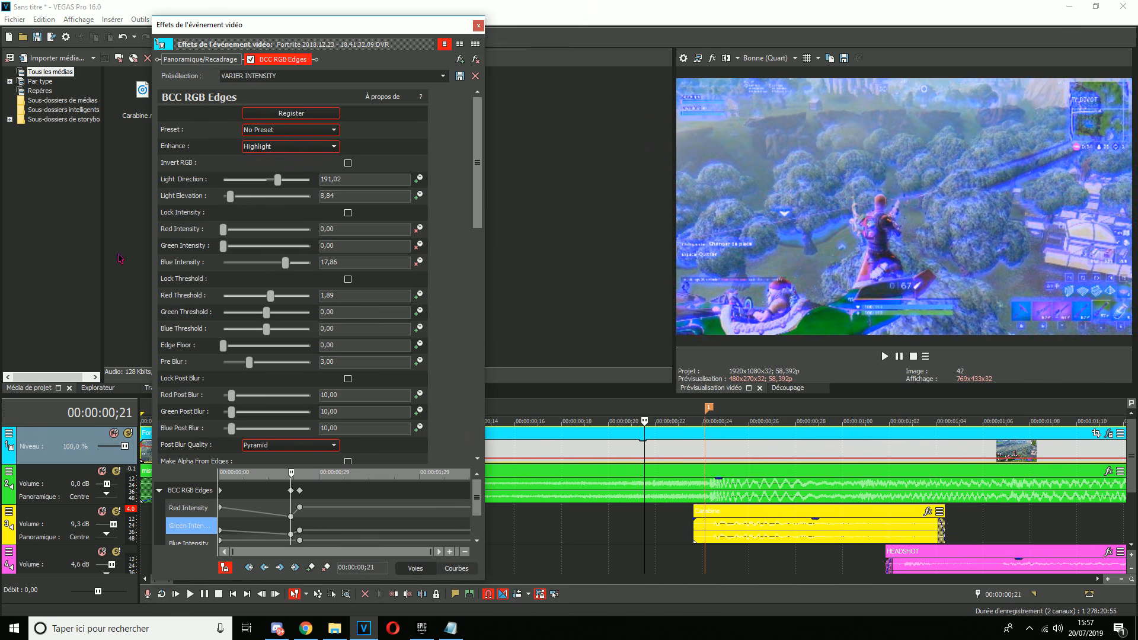
drag(287, 267, 244, 297)
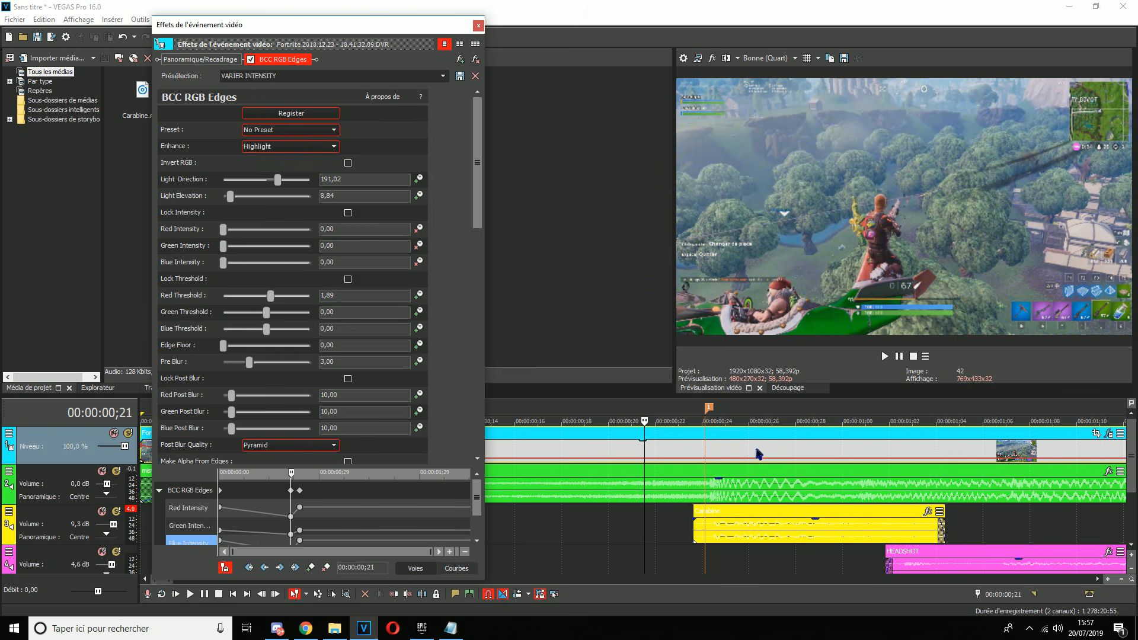
Play the clip past the beat and set the Red, Green and Blue Intensity to 0,00 at 00:00:01;05.
click(776, 450)
click(801, 452)
click(829, 449)
click(841, 449)
click(701, 446)
click(903, 355)
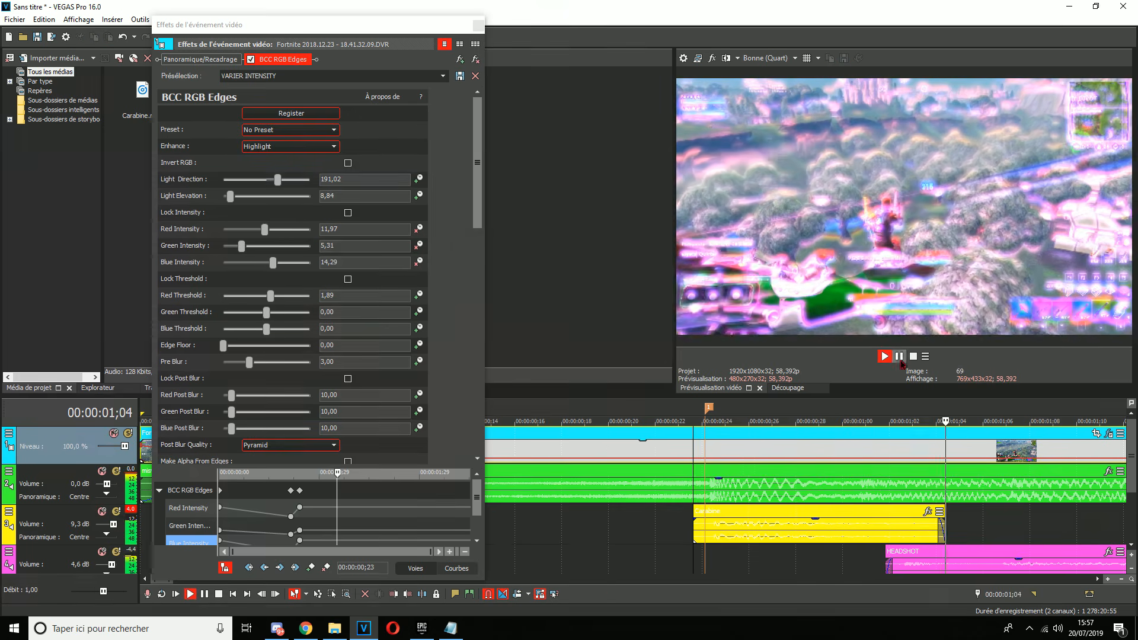
drag(274, 228, 223, 245)
drag(285, 262, 225, 264)
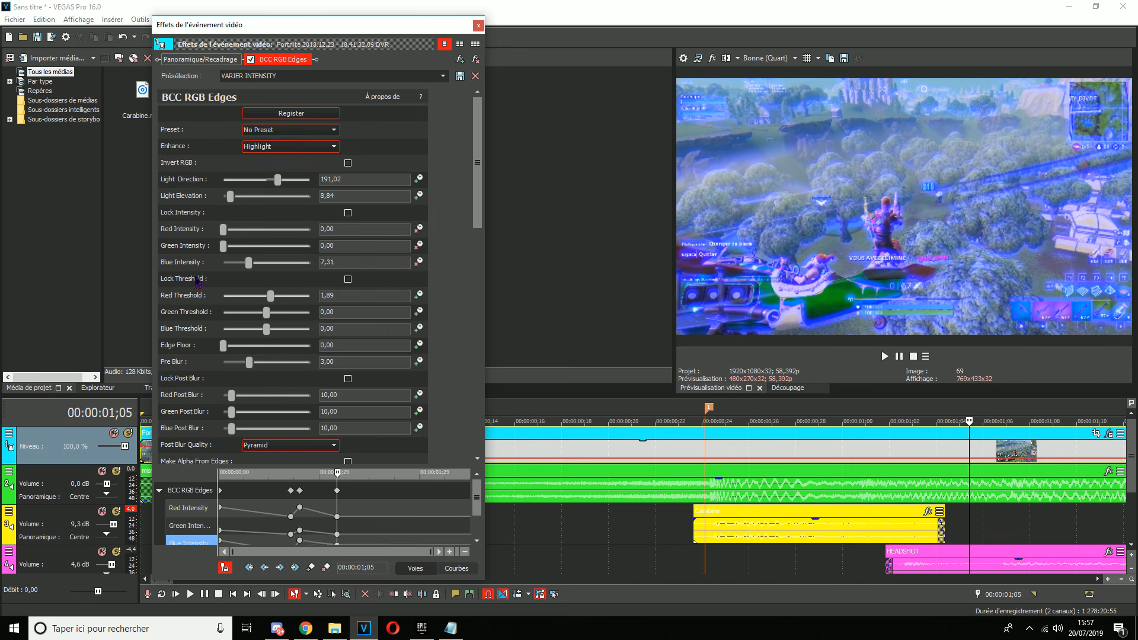
Play the flash and move the effect's last keyframe to about 00:00:01;20 for a longer fade-out.
click(899, 355)
click(900, 355)
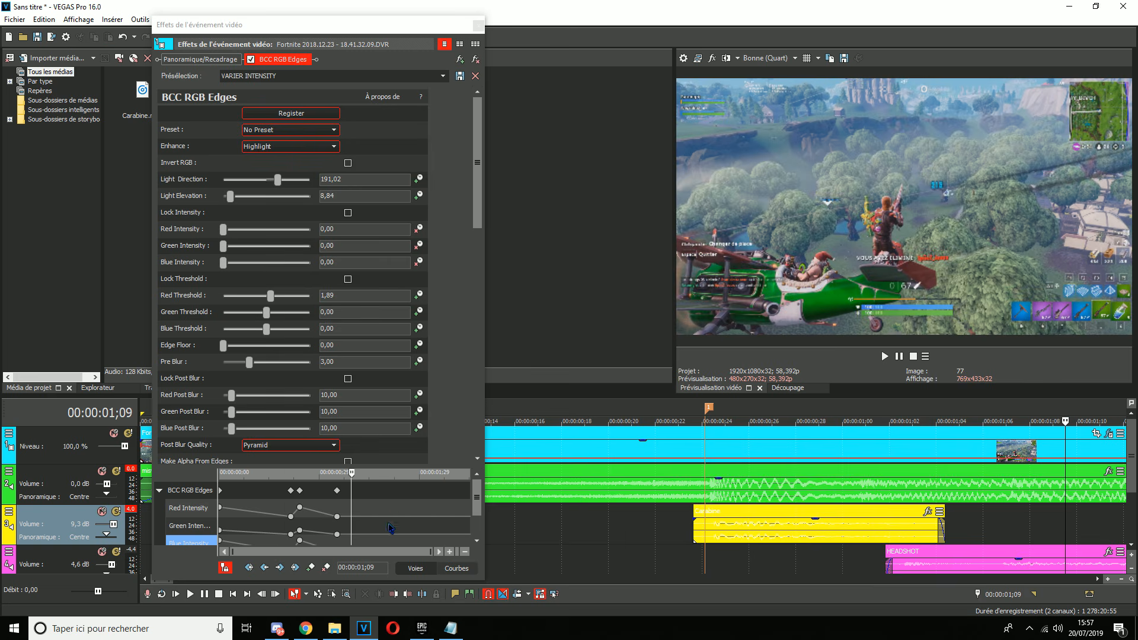
drag(337, 491, 388, 492)
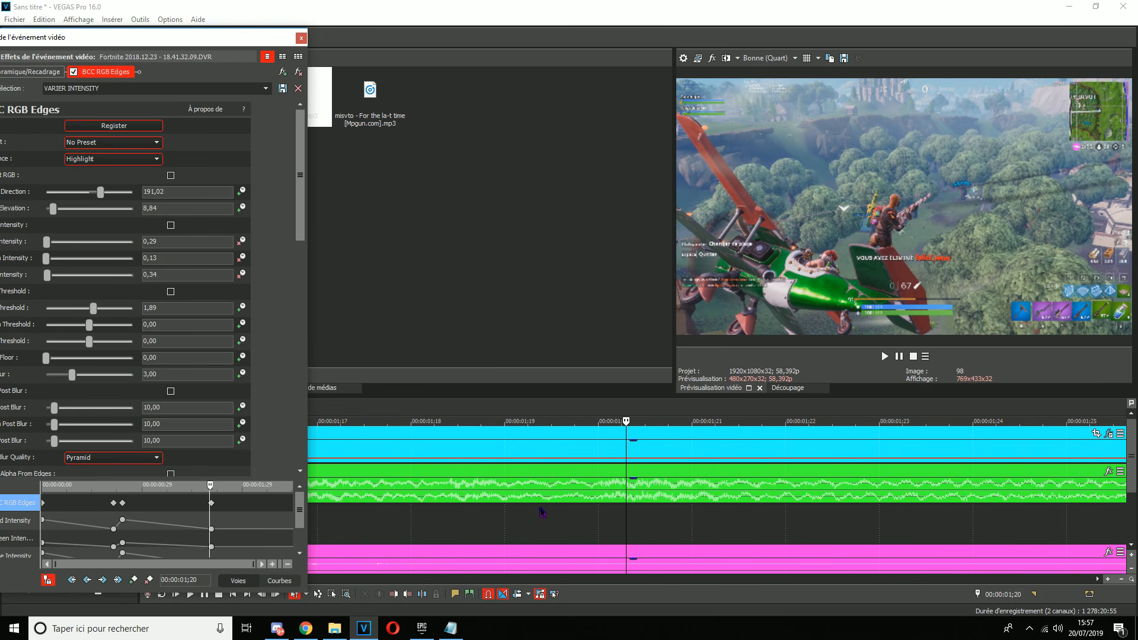
Close the effect settings and play the clip from before the beat to review the synchronised colour flash.
scroll(541, 511, down, 5)
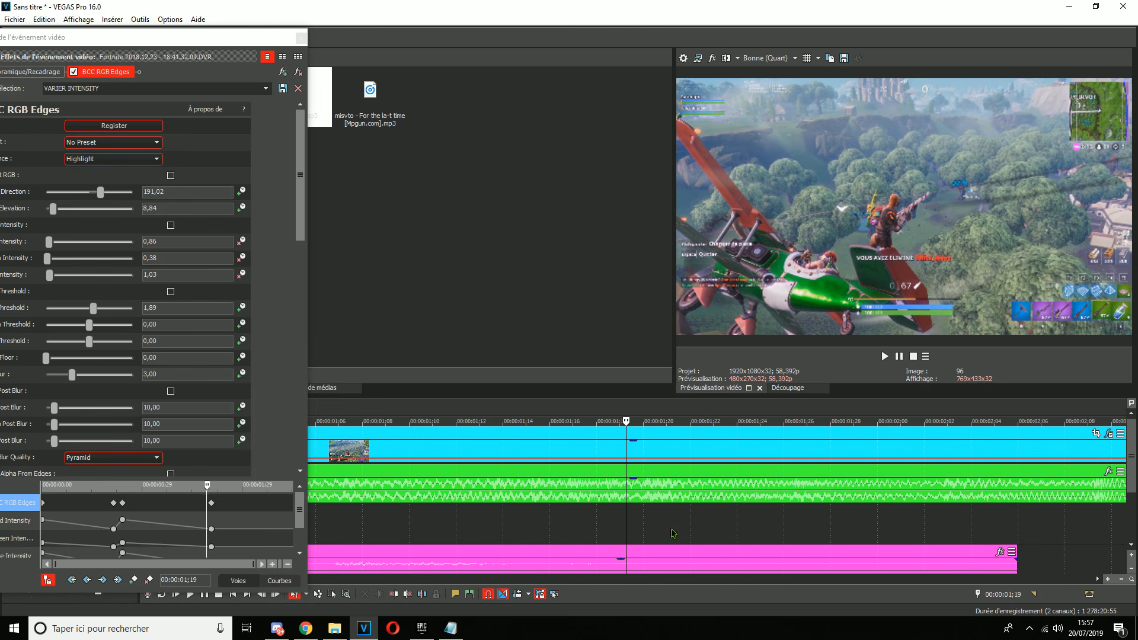
click(301, 37)
click(334, 555)
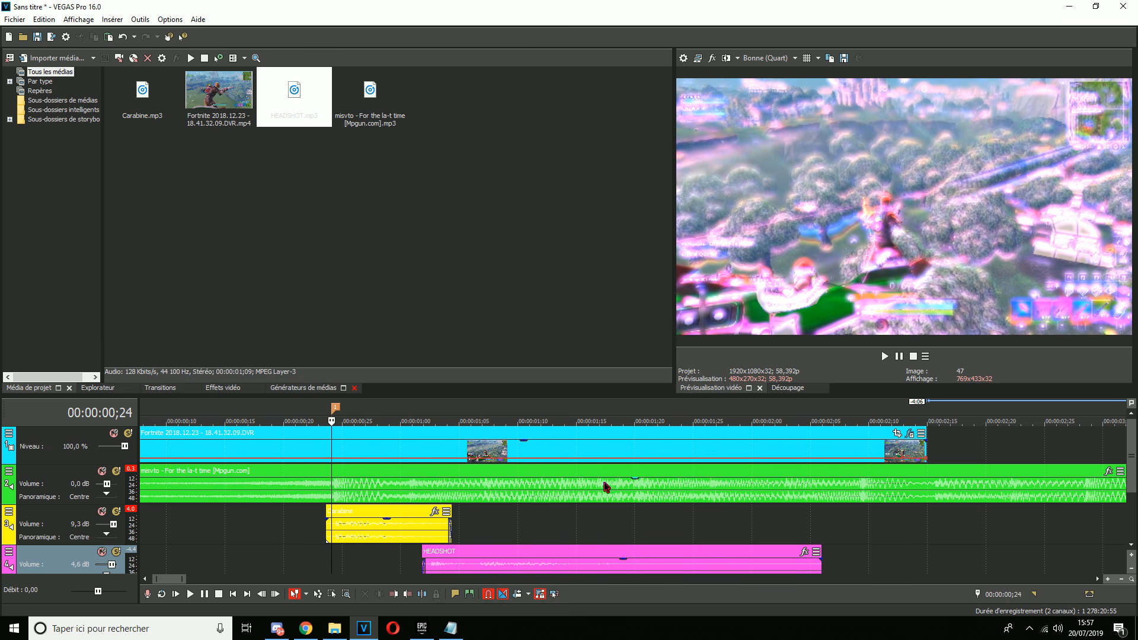
scroll(624, 495, down, 3)
click(215, 530)
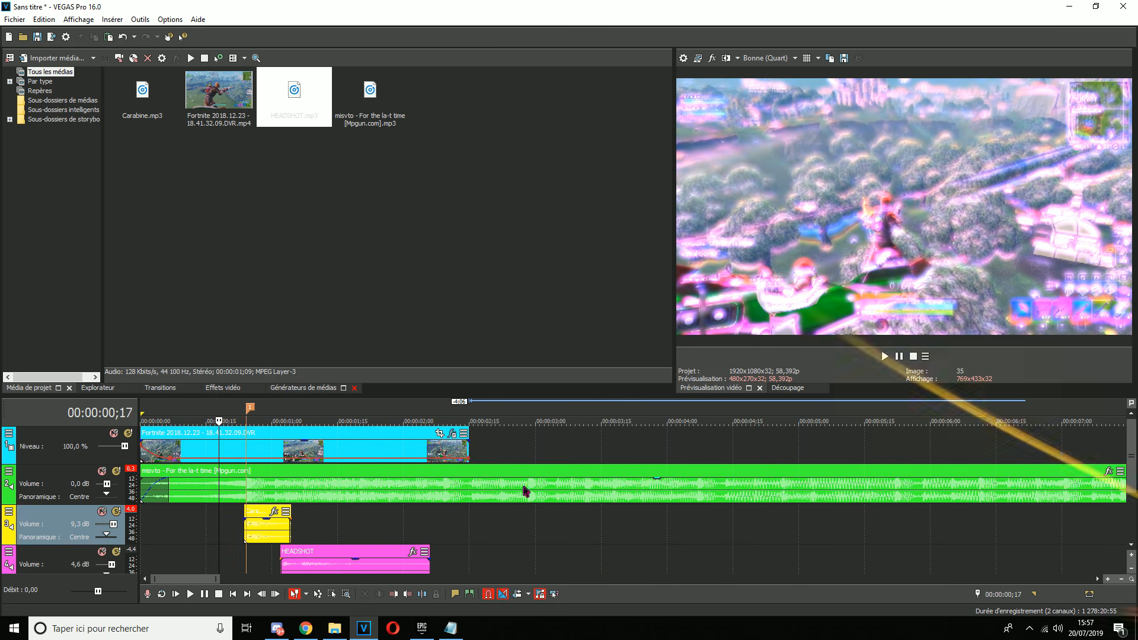